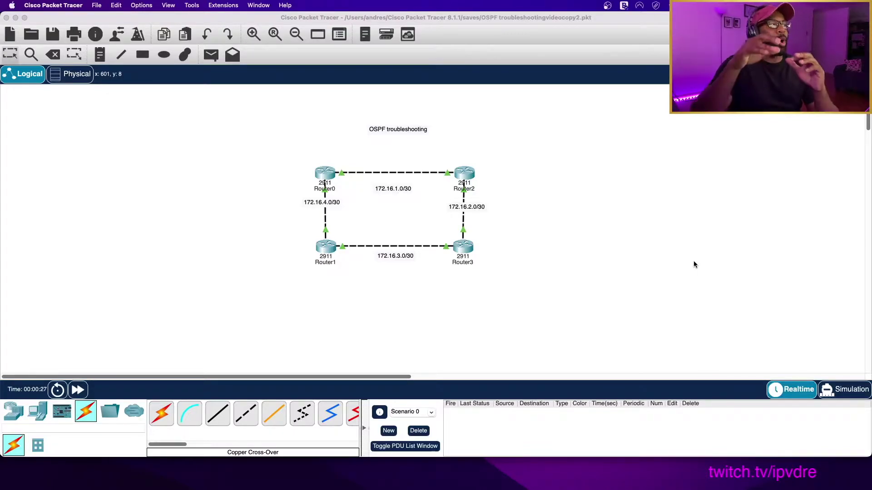
Rename Router0 as R1 and Router2 as R2 in the topology
{"action": "left_click", "coordinate": [329, 191]}
{"action": "double_click", "coordinate": [330, 191]}
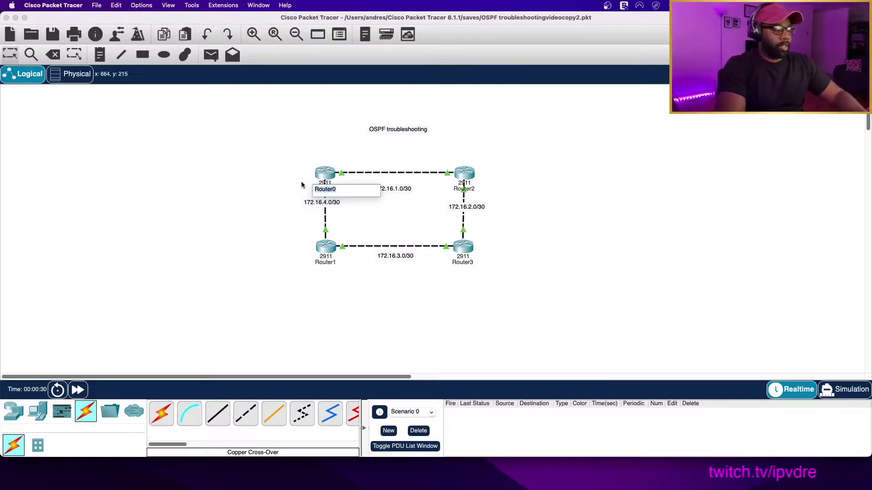
{"action": "type", "text": "R1"}
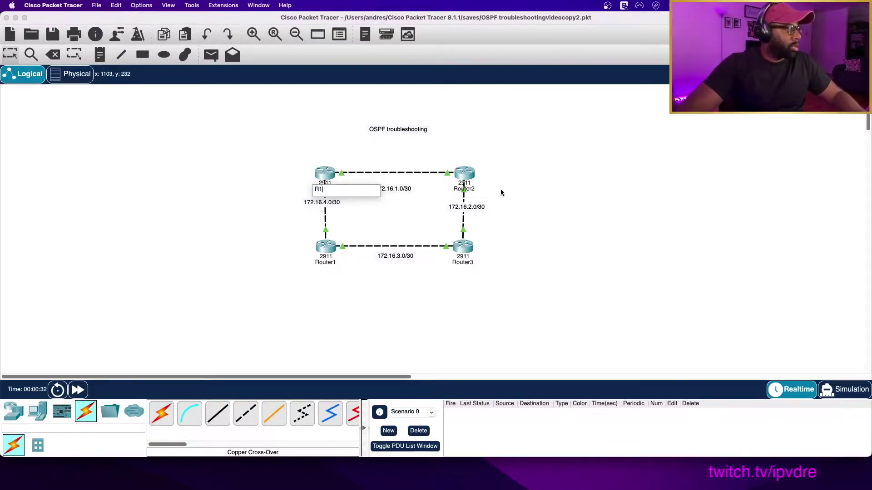
{"action": "left_click", "coordinate": [474, 191]}
{"action": "double_click", "coordinate": [473, 190]}
{"action": "type", "text": "r2"}
{"action": "key", "text": "BackSpace"}
{"action": "key", "text": "BackSpace"}
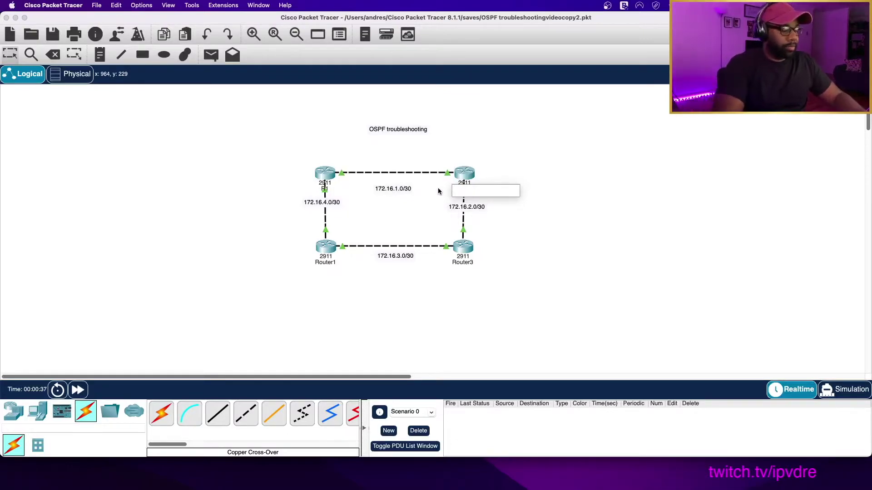
Rename Router1 as R4 and Router3 as R3 in the topology
{"action": "left_click", "coordinate": [332, 263]}
{"action": "double_click", "coordinate": [329, 263]}
{"action": "type", "text": "r"}
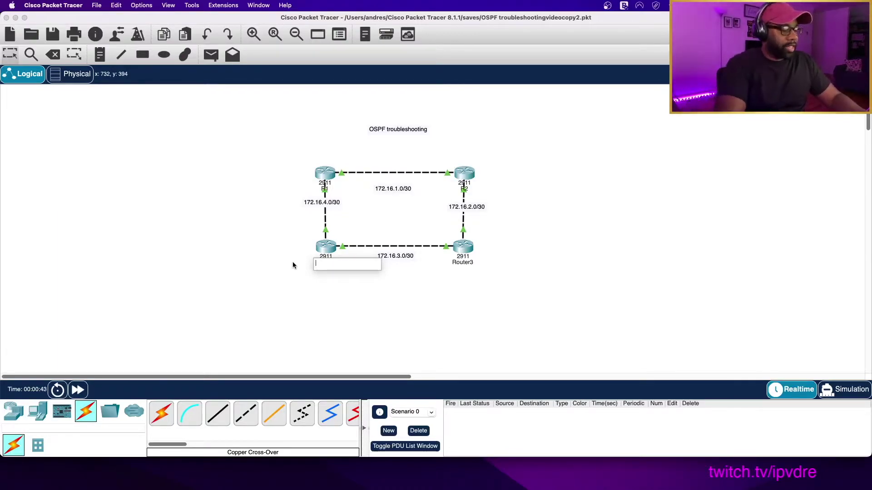
{"action": "type", "text": "4"}
{"action": "left_click", "coordinate": [473, 262]}
{"action": "left_click", "coordinate": [474, 263]}
{"action": "left_click_drag", "start_coordinate": [477, 262], "coordinate": [438, 264]}
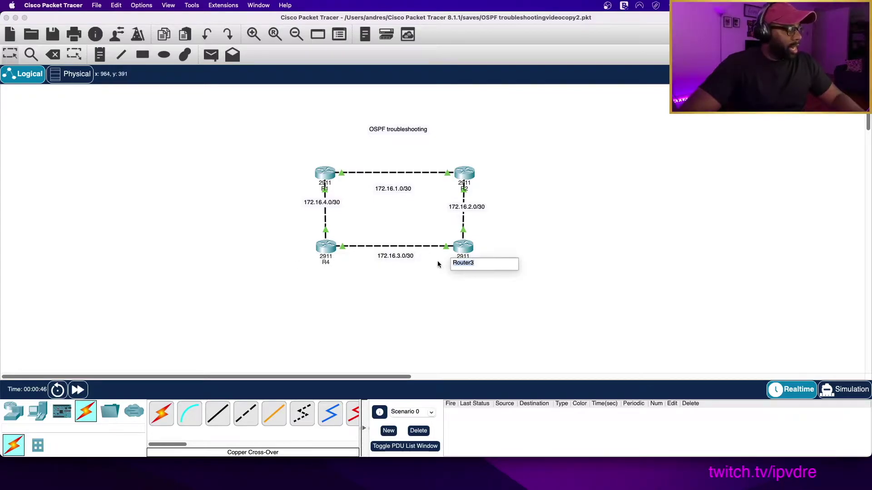
{"action": "type", "text": "R3"}
{"action": "key", "text": "Return"}
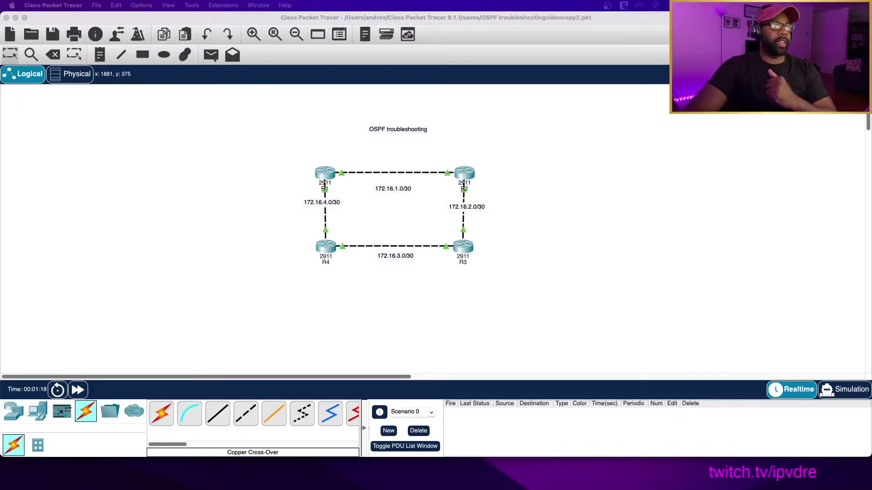
Switch to Books and view Table 21-3, Neighbor Requirements for OSPF, in the CCNA 200-301 Official Cert Guide
{"action": "left_click_drag", "start_coordinate": [871, 50], "coordinate": [528, 23]}
{"action": "left_click", "coordinate": [528, 22]}
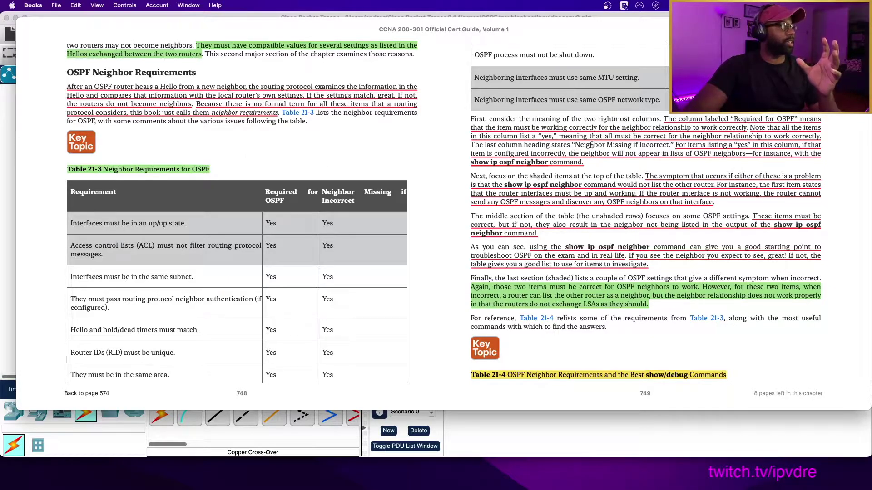
{"action": "right_click", "coordinate": [189, 169]}
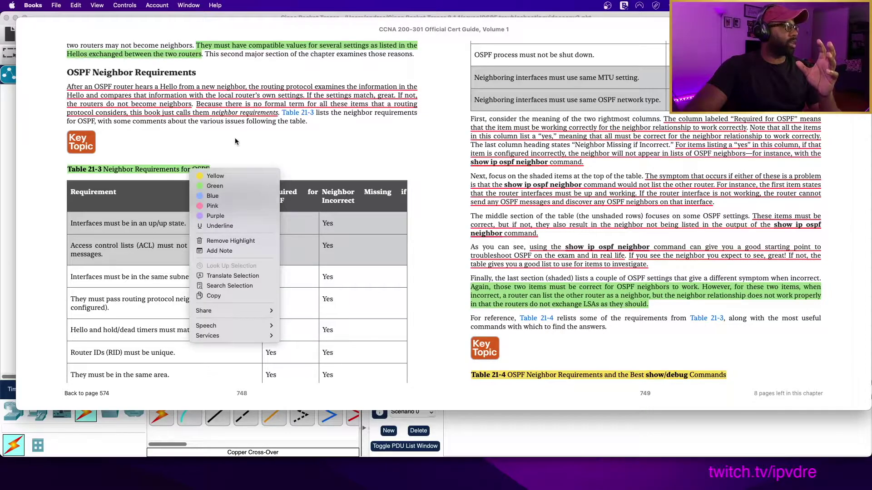
{"action": "left_click", "coordinate": [258, 145]}
Look at the book's bookmarks and open its first highlighted passage in Chapter 1
{"action": "left_click", "coordinate": [80, 30]}
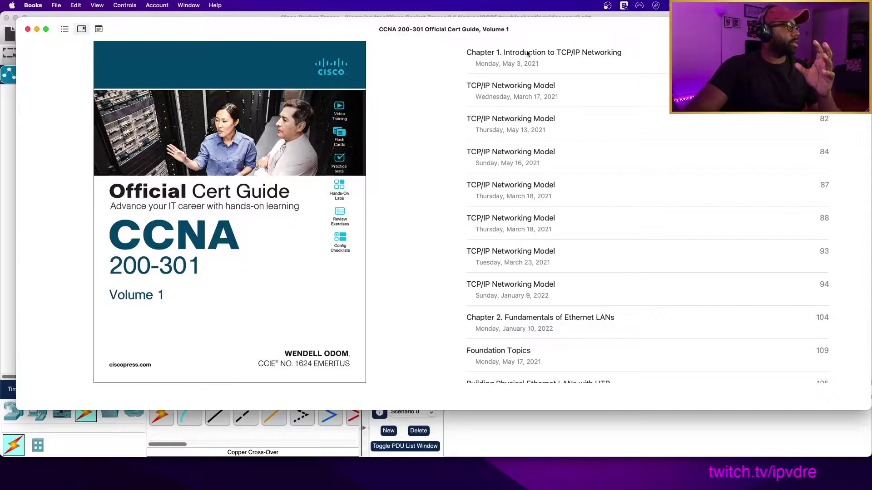
{"action": "left_click", "coordinate": [98, 29]}
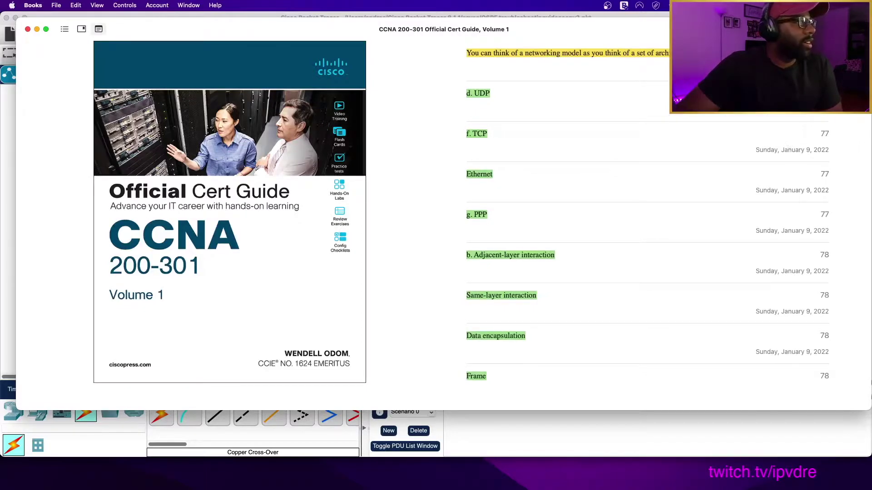
{"action": "left_click", "coordinate": [704, 56]}
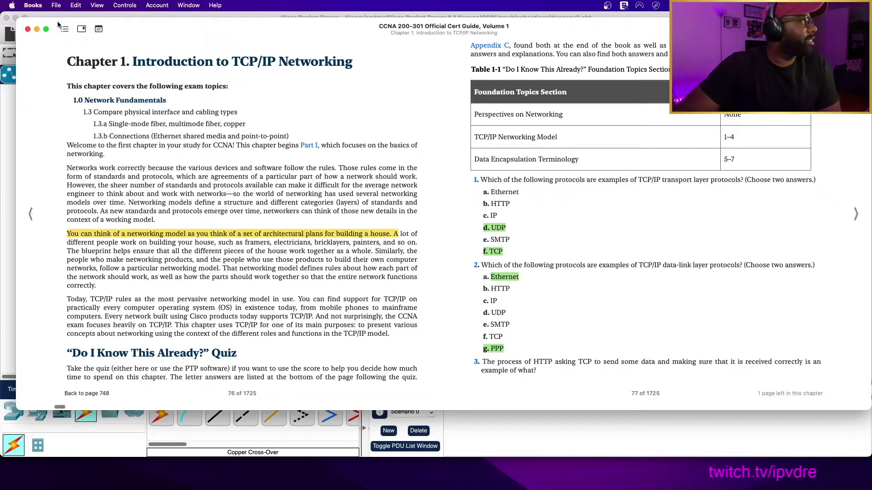
Look through the book's list of highlights and notes, then return to its beginning
{"action": "left_click", "coordinate": [83, 29]}
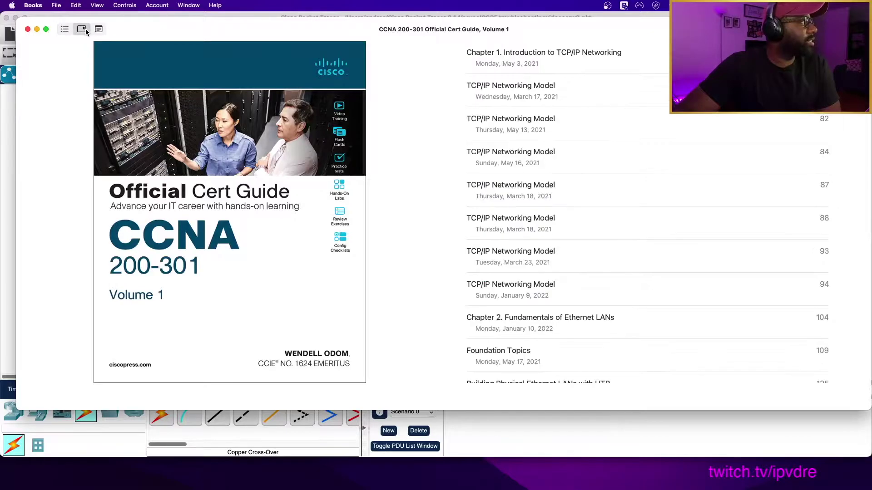
{"action": "left_click", "coordinate": [98, 29]}
{"action": "scroll", "coordinate": [774, 154], "scroll_direction": "down", "scroll_amount": 3}
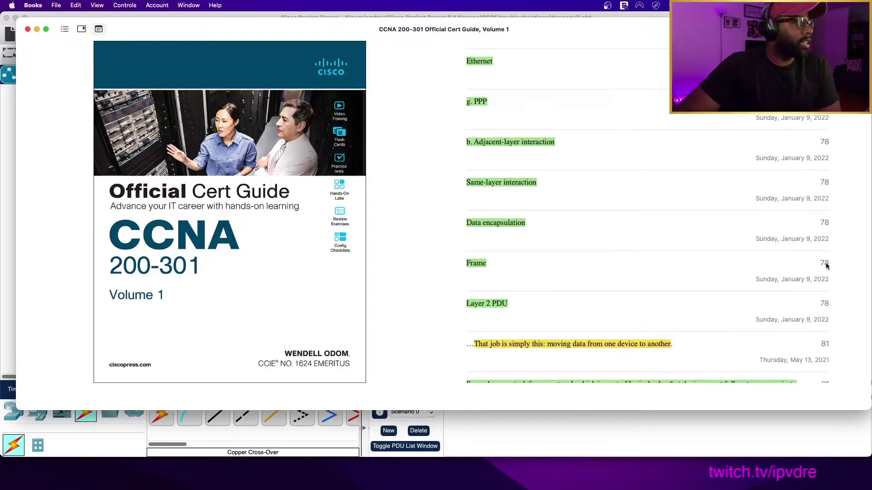
{"action": "scroll", "coordinate": [554, 238], "scroll_direction": "up", "scroll_amount": 1}
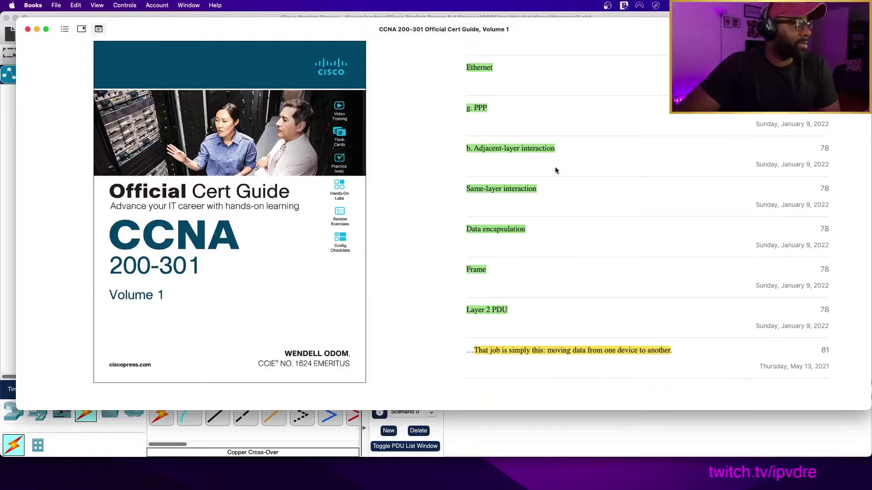
{"action": "scroll", "coordinate": [526, 145], "scroll_direction": "up", "scroll_amount": 2}
{"action": "scroll", "coordinate": [754, 178], "scroll_direction": "up", "scroll_amount": 3}
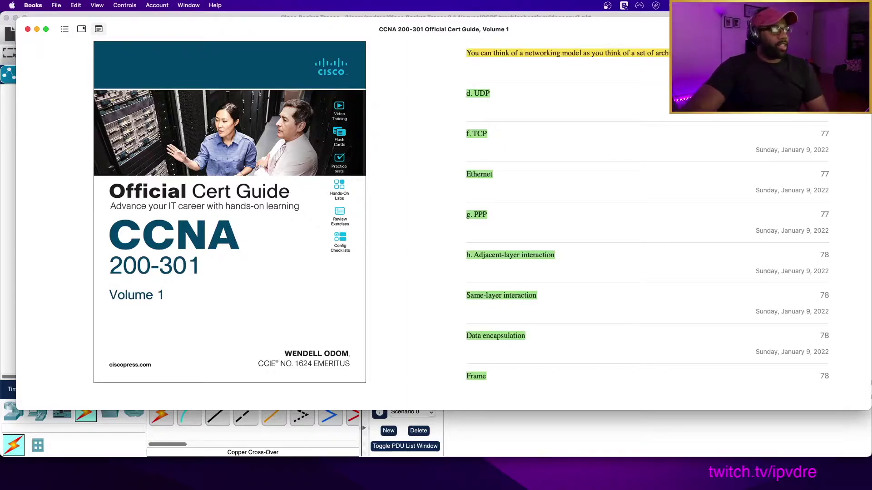
{"action": "scroll", "coordinate": [786, 147], "scroll_direction": "down", "scroll_amount": 15}
{"action": "scroll", "coordinate": [786, 148], "scroll_direction": "down", "scroll_amount": 5}
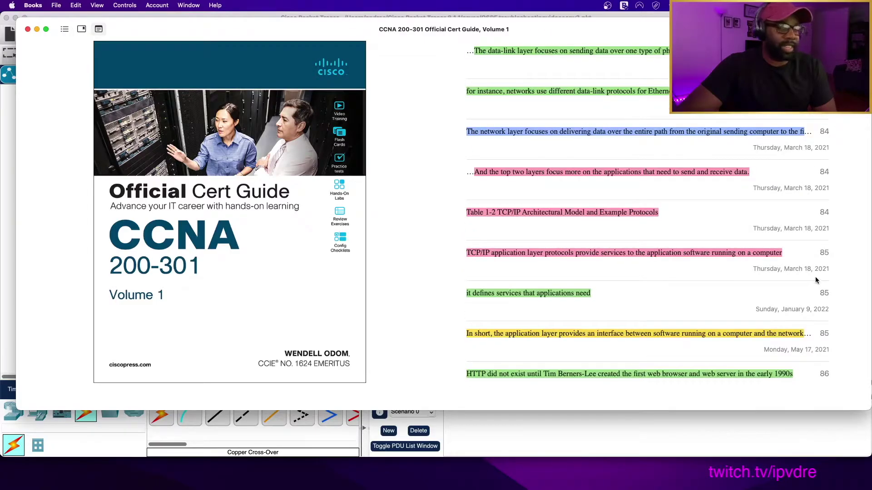
{"action": "scroll", "coordinate": [815, 280], "scroll_direction": "down", "scroll_amount": 10}
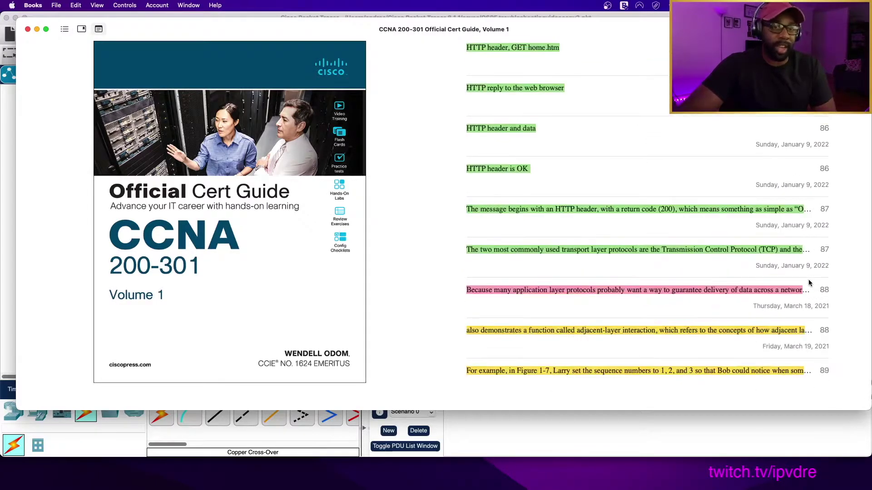
{"action": "scroll", "coordinate": [808, 282], "scroll_direction": "down", "scroll_amount": 6}
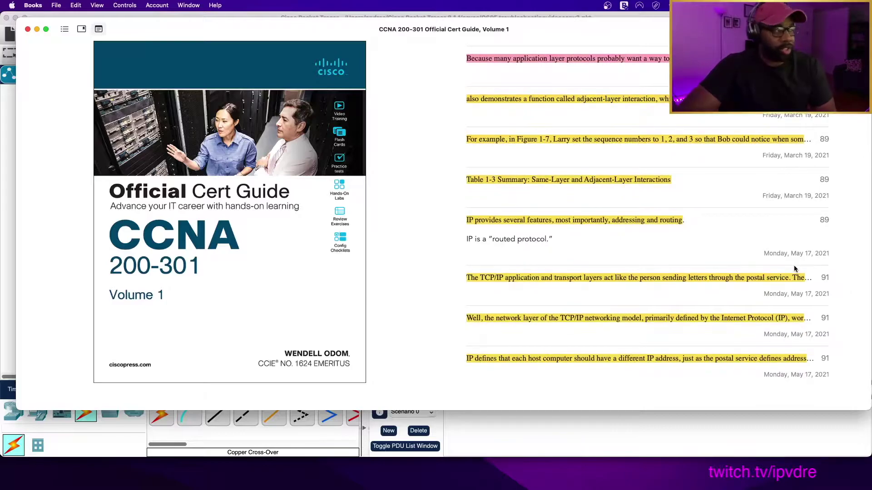
{"action": "scroll", "coordinate": [792, 269], "scroll_direction": "down", "scroll_amount": 2}
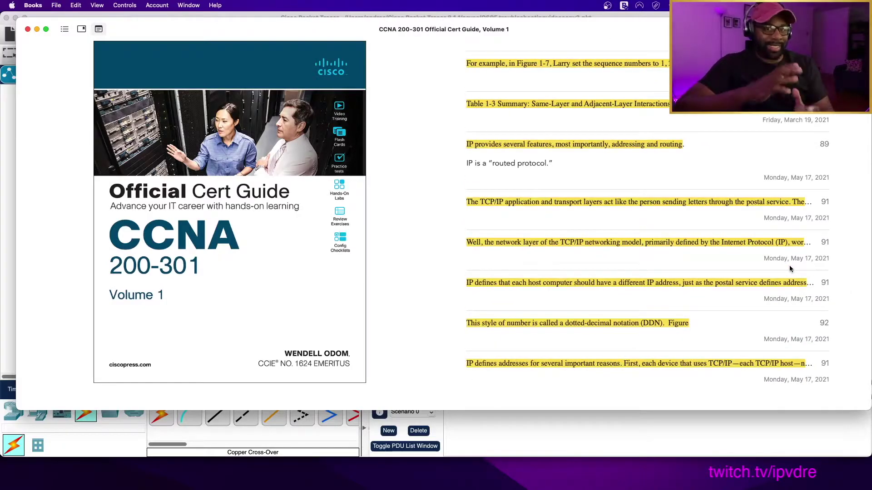
{"action": "scroll", "coordinate": [628, 247], "scroll_direction": "up", "scroll_amount": 6}
{"action": "scroll", "coordinate": [628, 247], "scroll_direction": "up", "scroll_amount": 15}
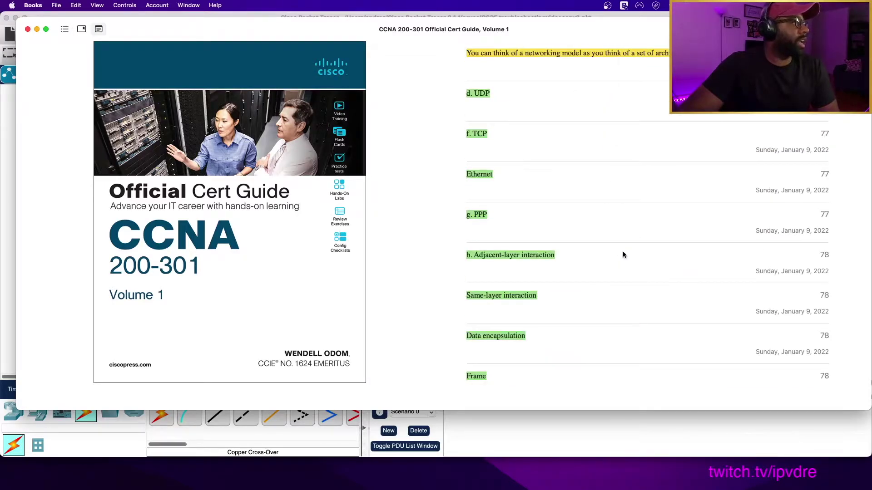
Browse the table of contents from Chapter 21 through the appendixes, then close the book
{"action": "left_click", "coordinate": [64, 29]}
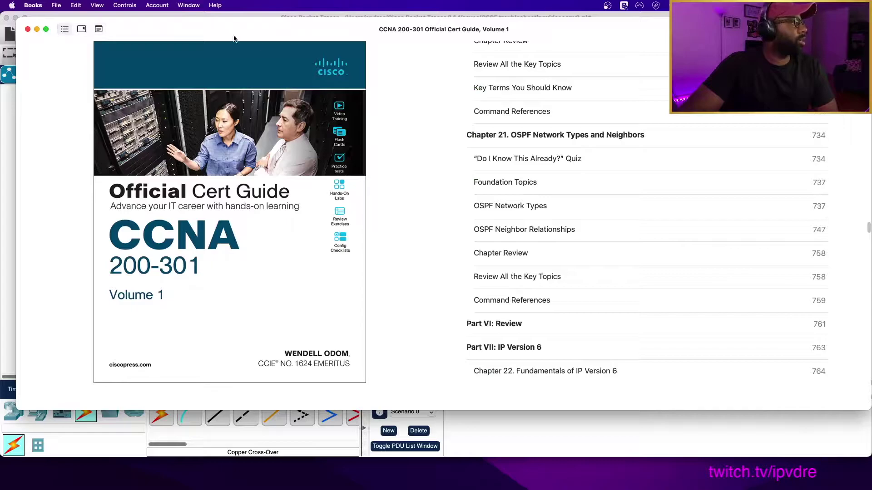
{"action": "scroll", "coordinate": [666, 254], "scroll_direction": "down", "scroll_amount": 20}
{"action": "scroll", "coordinate": [666, 269], "scroll_direction": "down", "scroll_amount": 20}
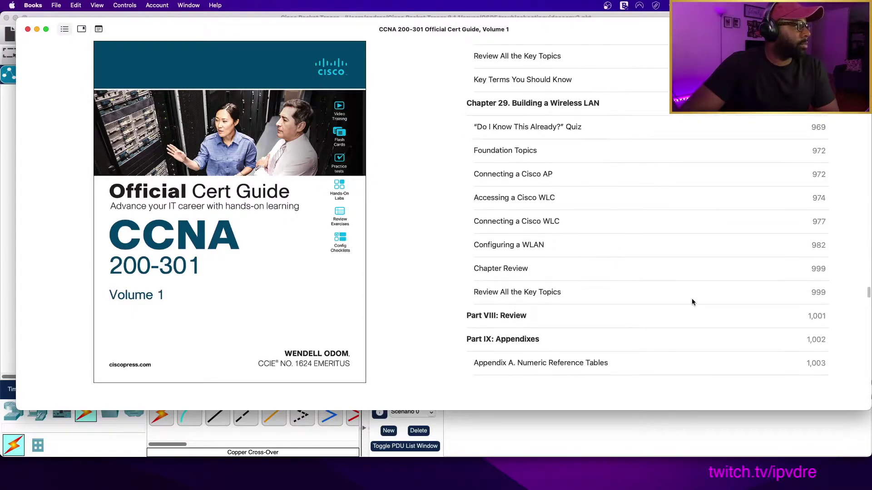
{"action": "scroll", "coordinate": [691, 299], "scroll_direction": "down", "scroll_amount": 10}
{"action": "key", "text": "super+w"}
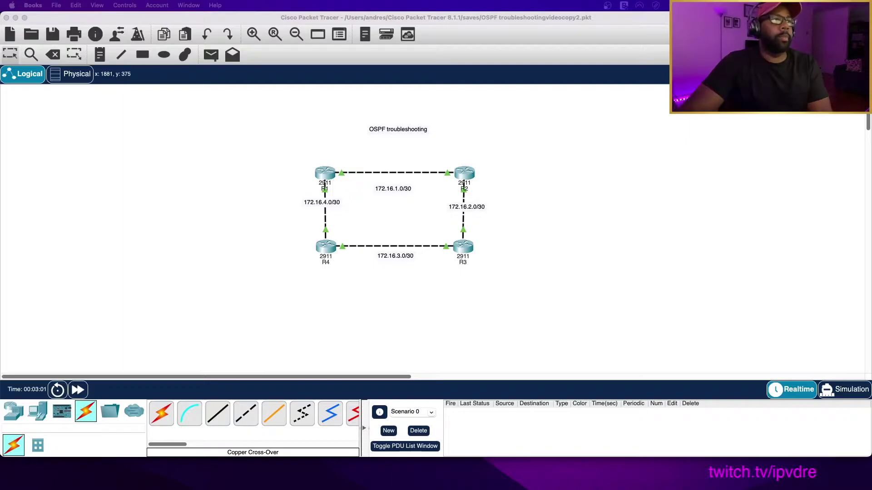
Bring back the cert guide, examine the OSPF neighbor requirements in Table 21-3, and put the book away
{"action": "left_click_drag", "start_coordinate": [625, 39], "coordinate": [522, 15]}
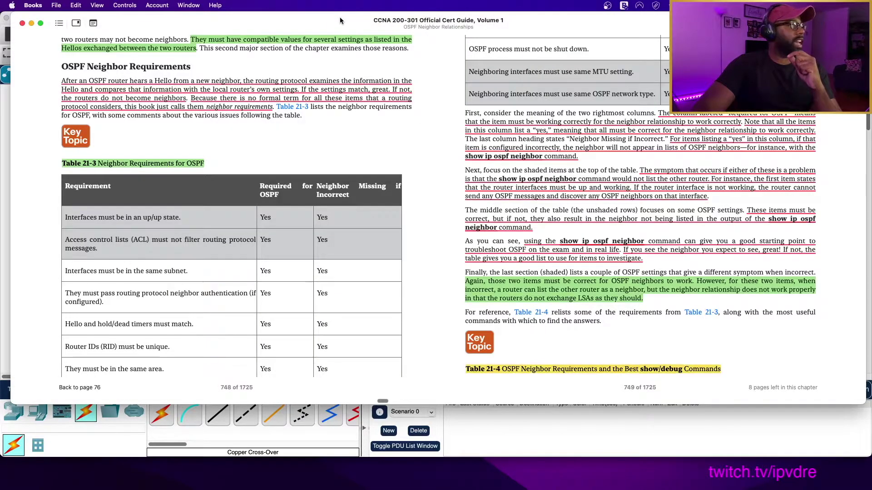
{"action": "left_click_drag", "start_coordinate": [340, 18], "coordinate": [342, 18]}
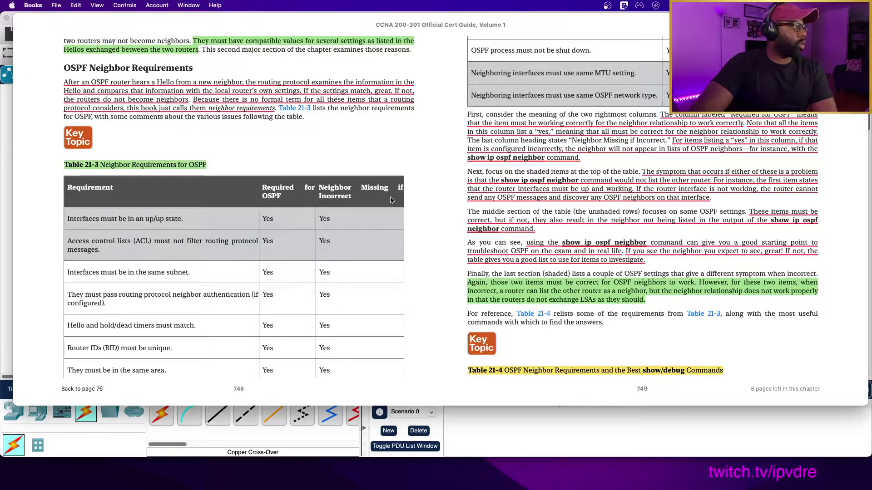
{"action": "key", "text": "super+m"}
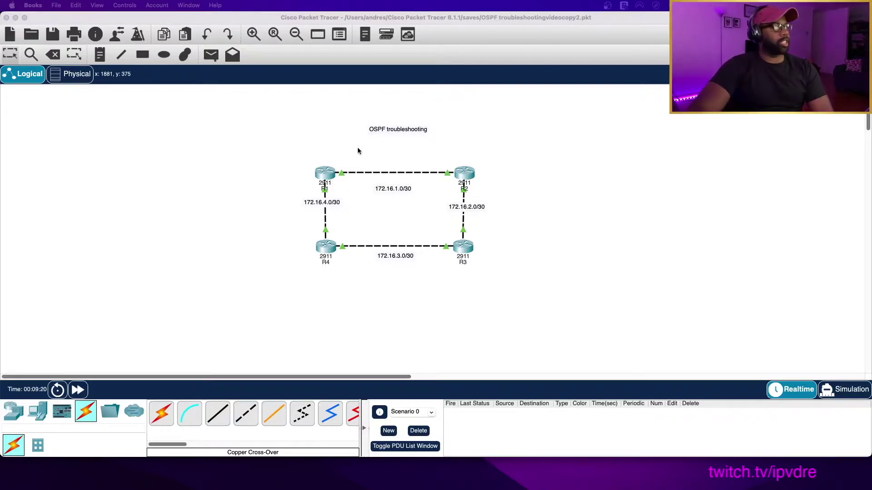
Open R1's command line and enter global configuration mode with EN and CONF T
{"action": "left_click", "coordinate": [325, 176]}
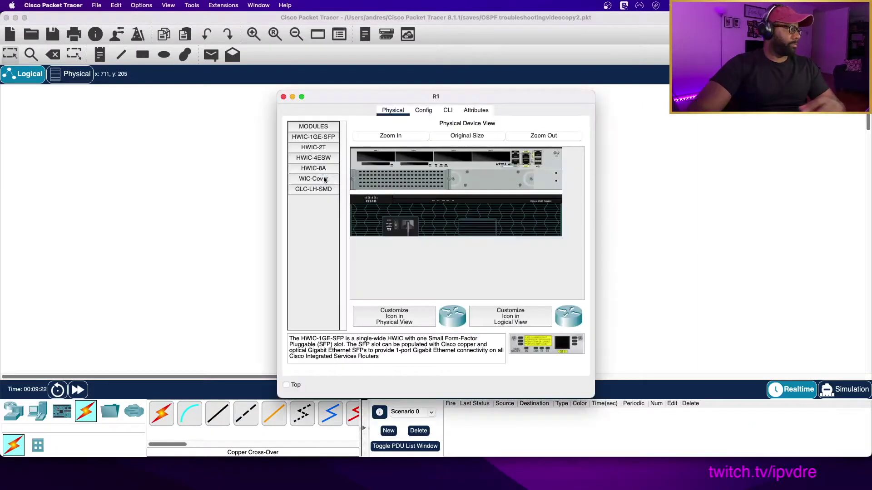
{"action": "left_click", "coordinate": [448, 109]}
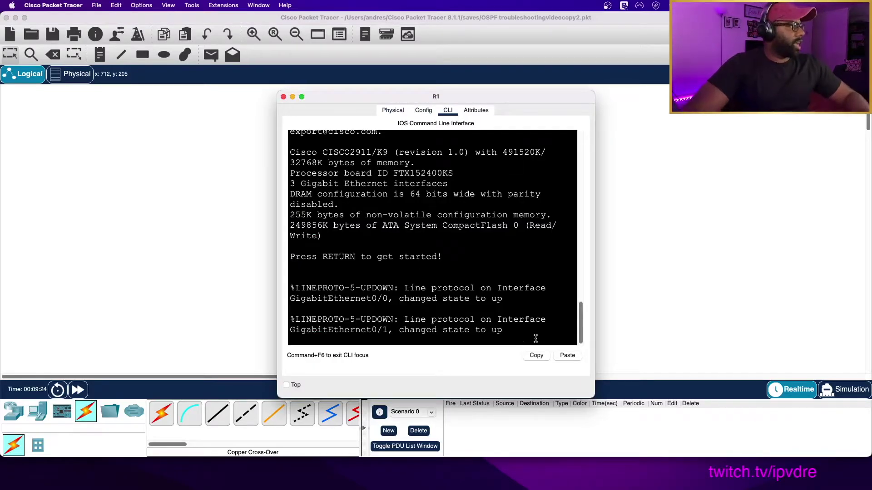
{"action": "key", "text": "Return"}
{"action": "key", "text": "Return"}
{"action": "key", "text": "Return"}
{"action": "type", "text": "EN"}
{"action": "key", "text": "Return"}
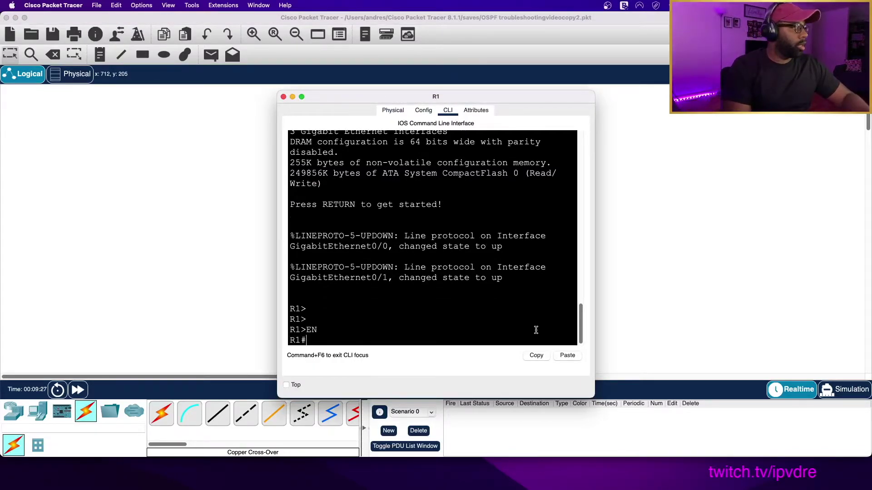
{"action": "type", "text": "CONF T"}
{"action": "key", "text": "Return"}
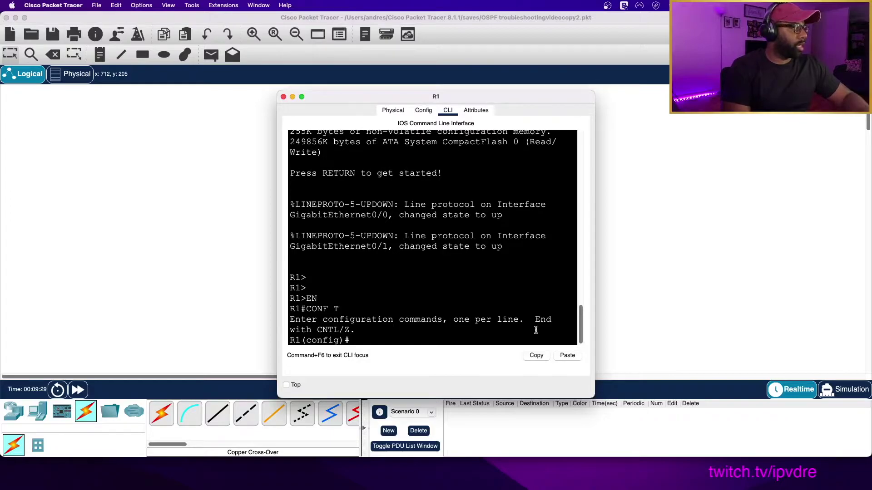
Run "do sh ip ospf neighbor" on R1, widen the window, and examine the listed neighbor's state and address
{"action": "type", "text": "do sh ip ospf neighbor"}
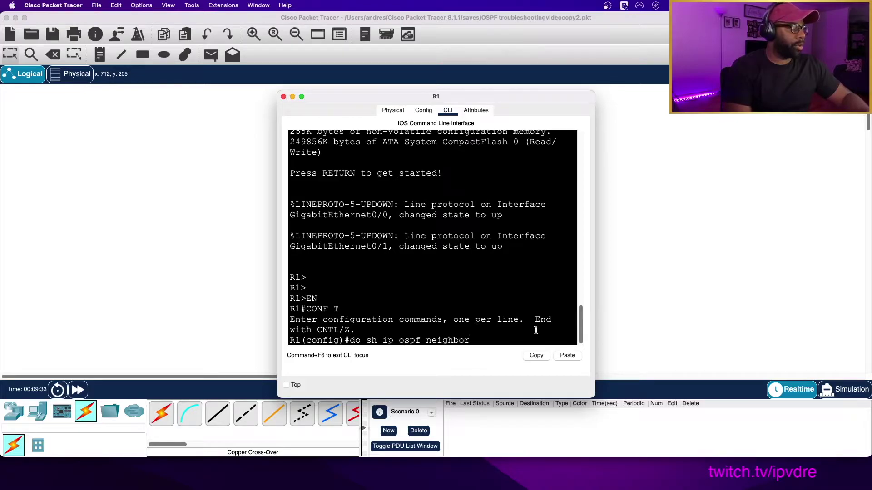
{"action": "key", "text": "Return"}
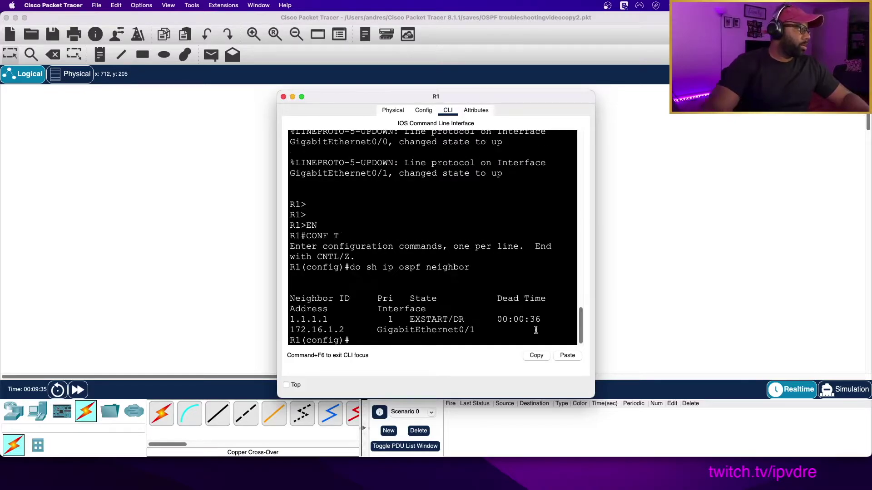
{"action": "left_click_drag", "start_coordinate": [595, 223], "coordinate": [757, 219]}
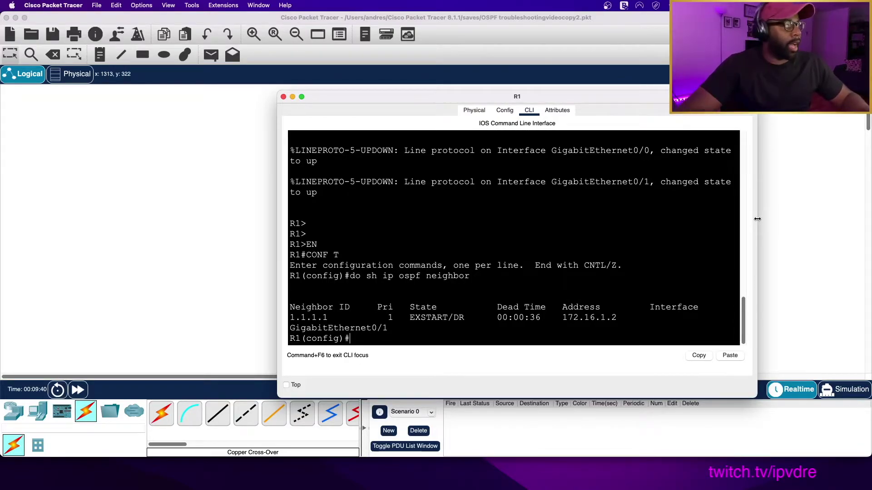
{"action": "left_click_drag", "start_coordinate": [533, 99], "coordinate": [657, 67]}
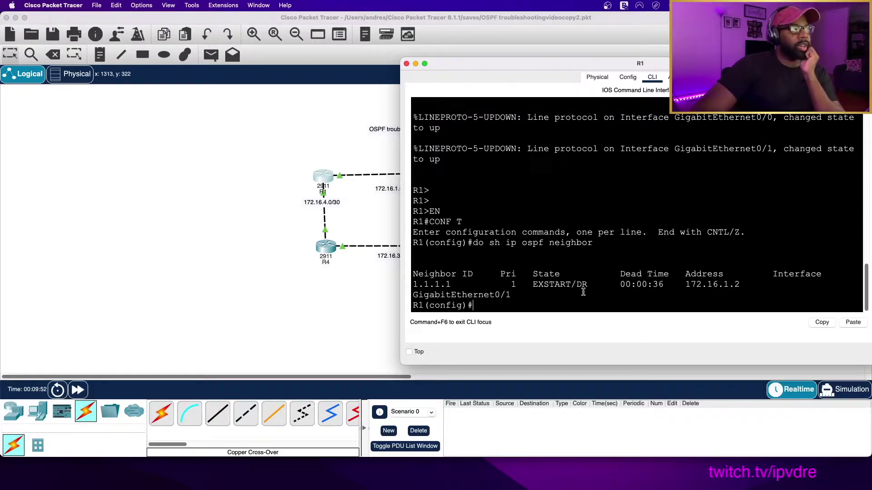
{"action": "left_click_drag", "start_coordinate": [550, 63], "coordinate": [377, 92]}
{"action": "left_click_drag", "start_coordinate": [377, 89], "coordinate": [397, 93]}
{"action": "left_click_drag", "start_coordinate": [532, 315], "coordinate": [583, 313]}
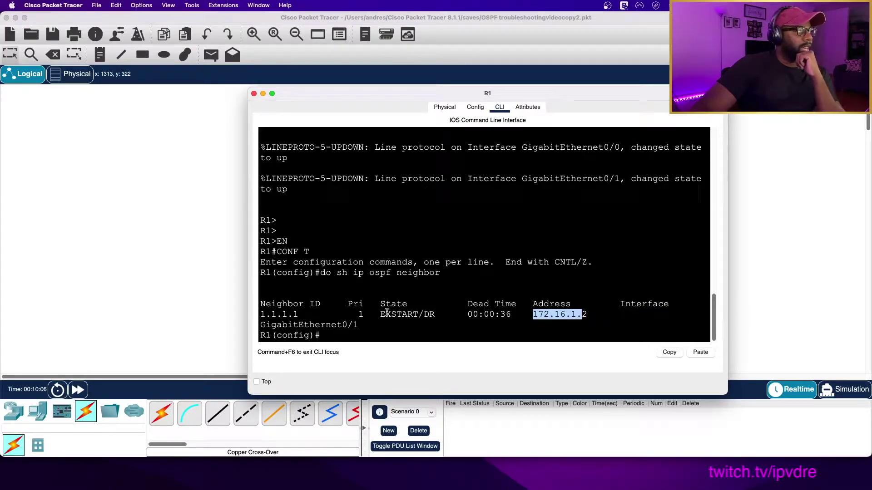
Examine the state and DR role listed for the neighbor in R1's OSPF neighbor output
{"action": "left_click_drag", "start_coordinate": [379, 313], "coordinate": [420, 314]}
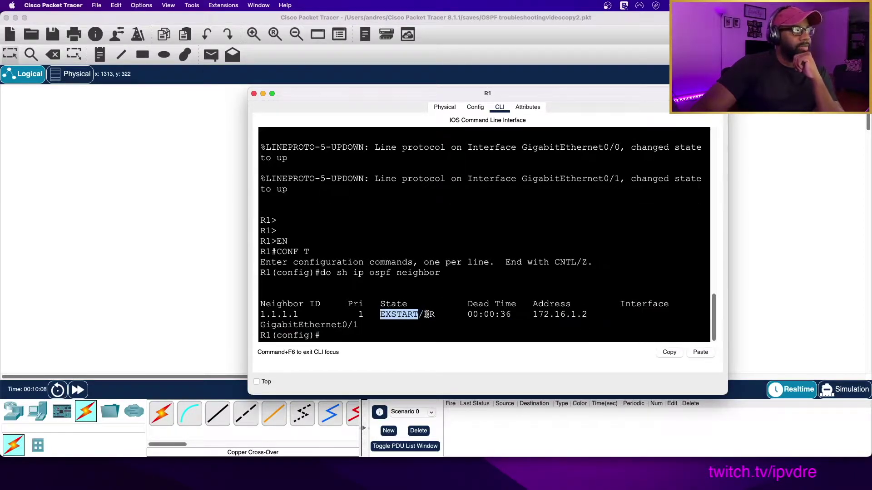
{"action": "left_click", "coordinate": [427, 314]}
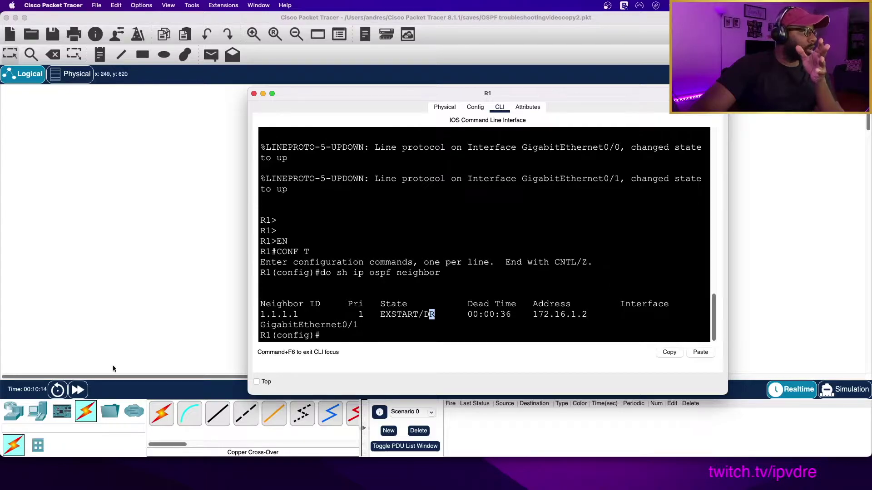
{"action": "left_click", "coordinate": [423, 319]}
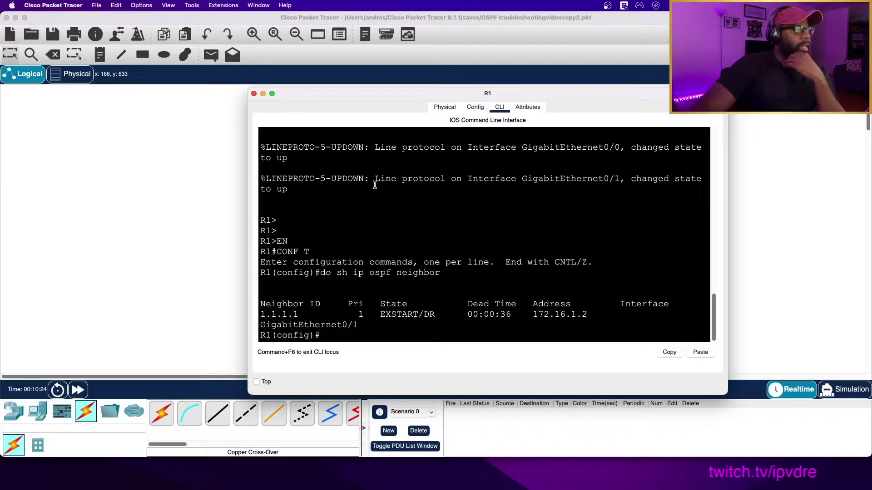
Return to the topology and examine the 172.16.1.0/30 link between R1 and R2, checking which router each device window belongs to
{"action": "left_click", "coordinate": [193, 210]}
{"action": "left_click_drag", "start_coordinate": [324, 177], "coordinate": [325, 174]}
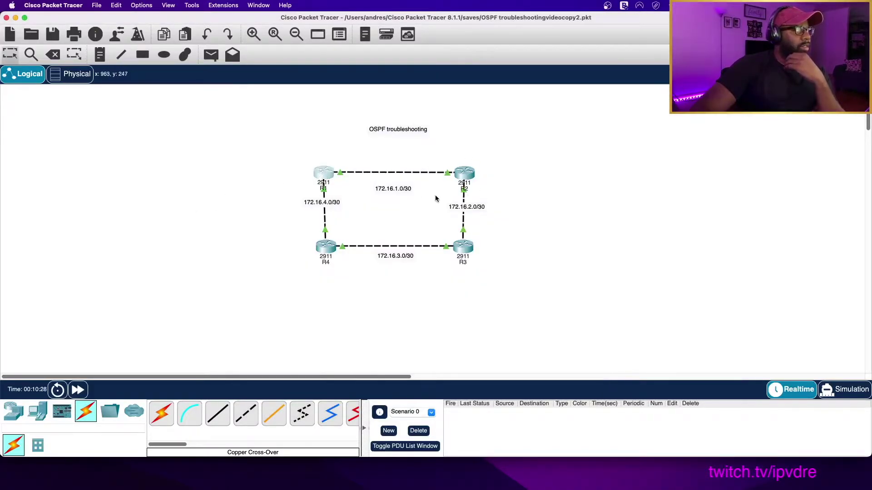
{"action": "left_click", "coordinate": [464, 174]}
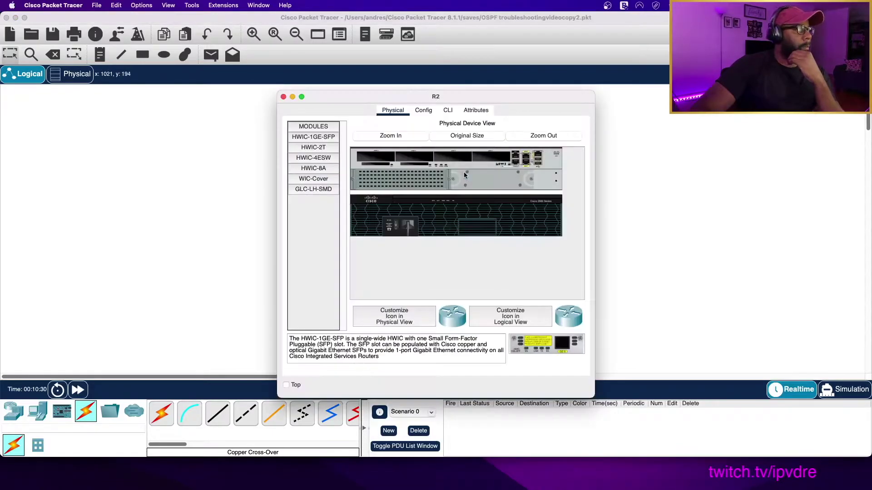
{"action": "left_click", "coordinate": [645, 127]}
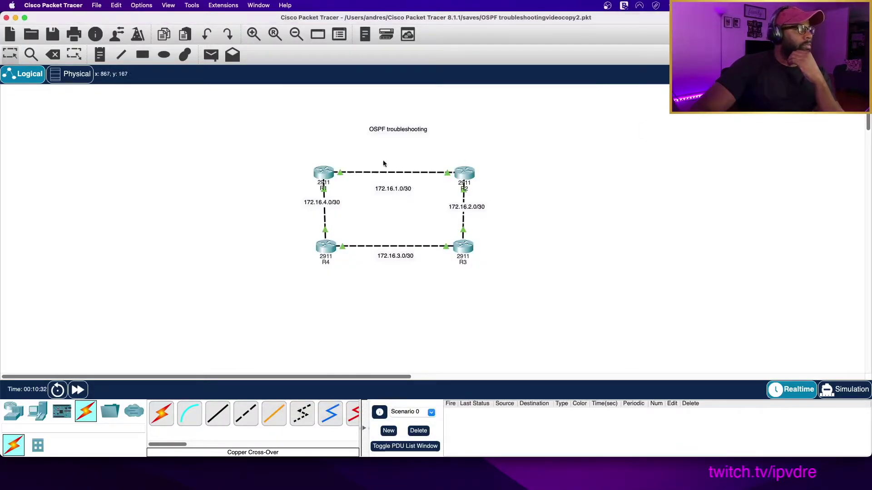
{"action": "left_click", "coordinate": [331, 175]}
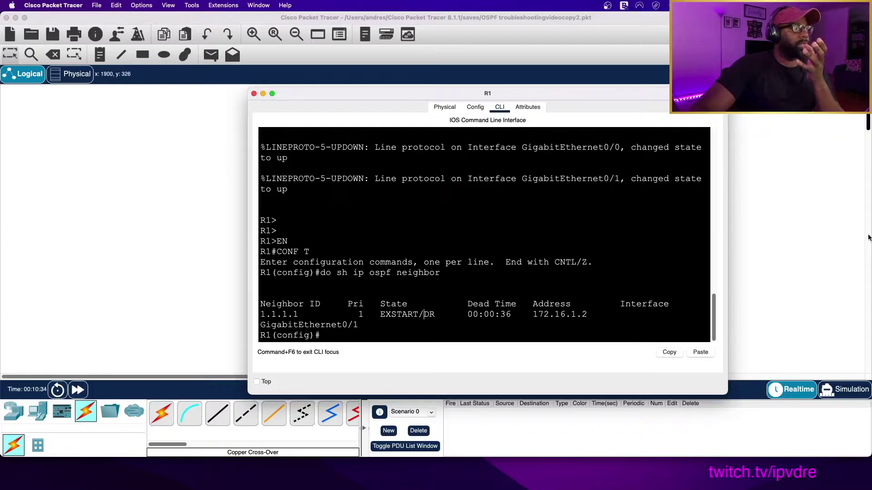
{"action": "left_click", "coordinate": [196, 186]}
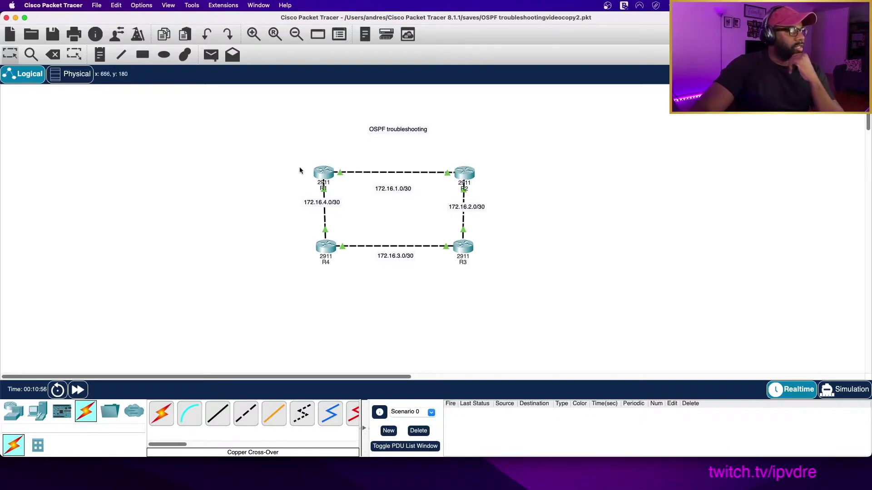
{"action": "mouse_move", "coordinate": [409, 173]}
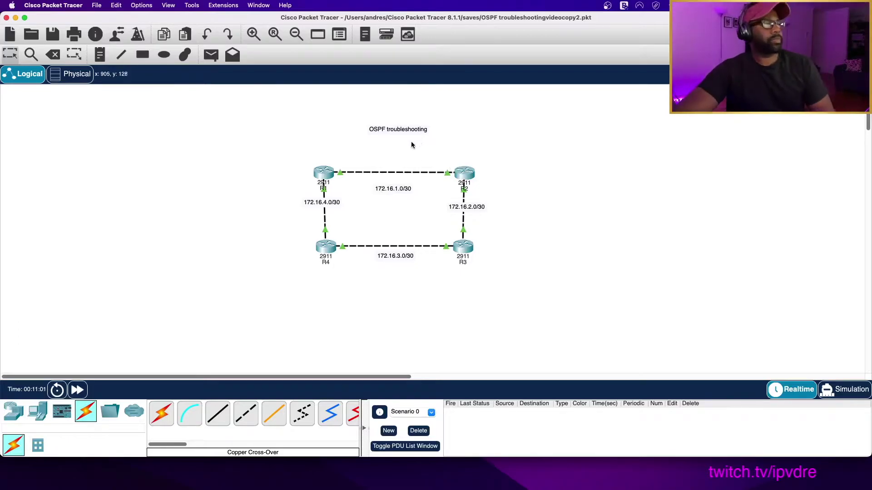
Reopen R1's command line and run "do sh ip protocols" to check its OSPF process, router ID, networks and areas
{"action": "left_click", "coordinate": [323, 174]}
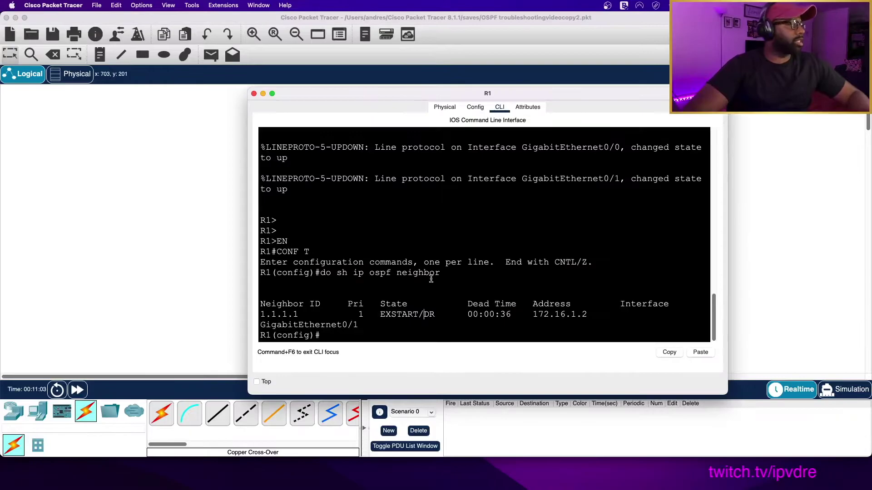
{"action": "type", "text": "do"}
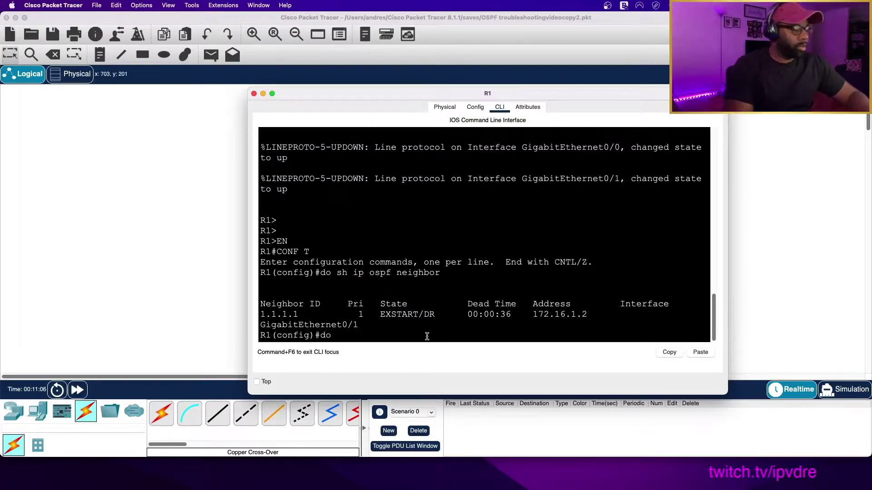
{"action": "type", "text": " sh ip protocols"}
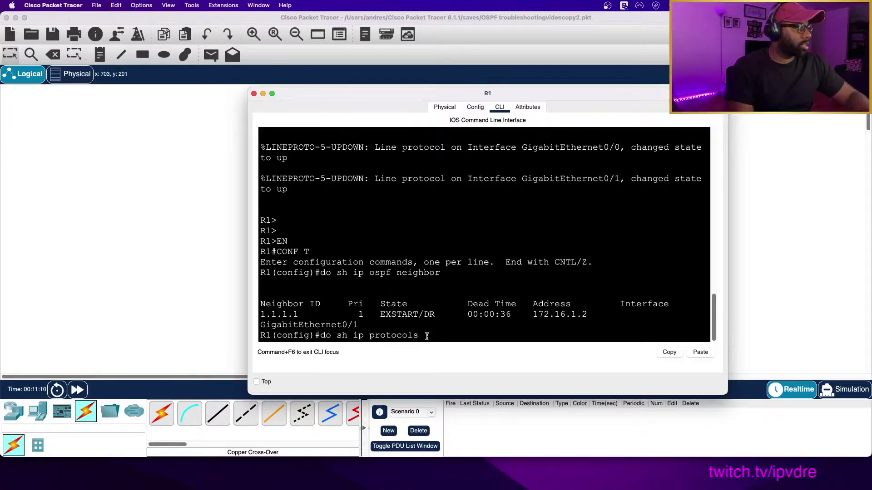
{"action": "key", "text": "Return"}
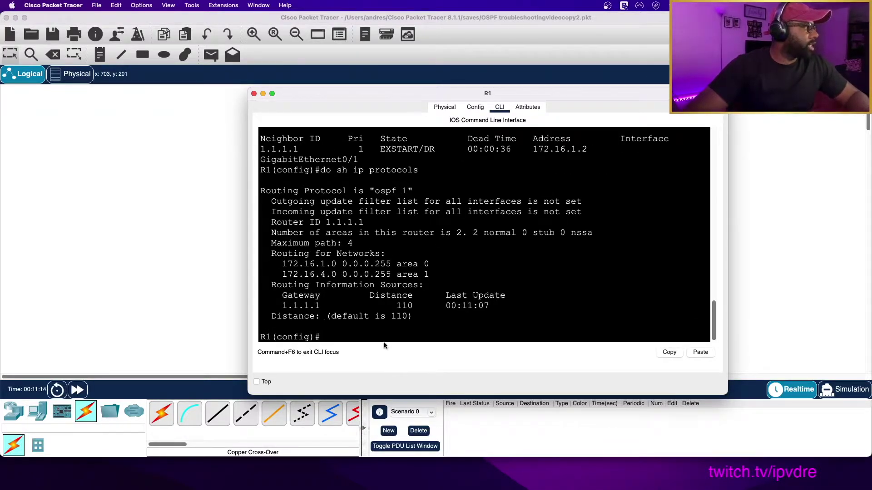
Run "do sh ip interface" on R1 and check the first interface's outgoing and inbound access list entries
{"action": "type", "text": "do"}
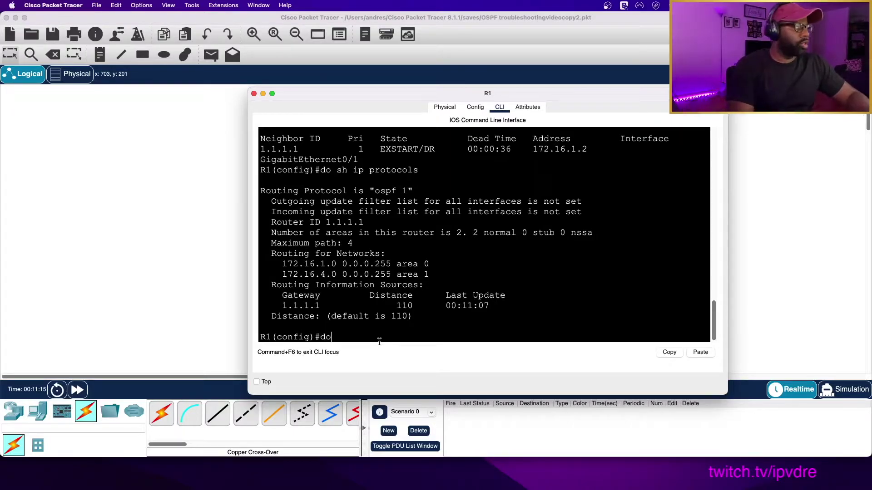
{"action": "type", "text": " sh ip interface"}
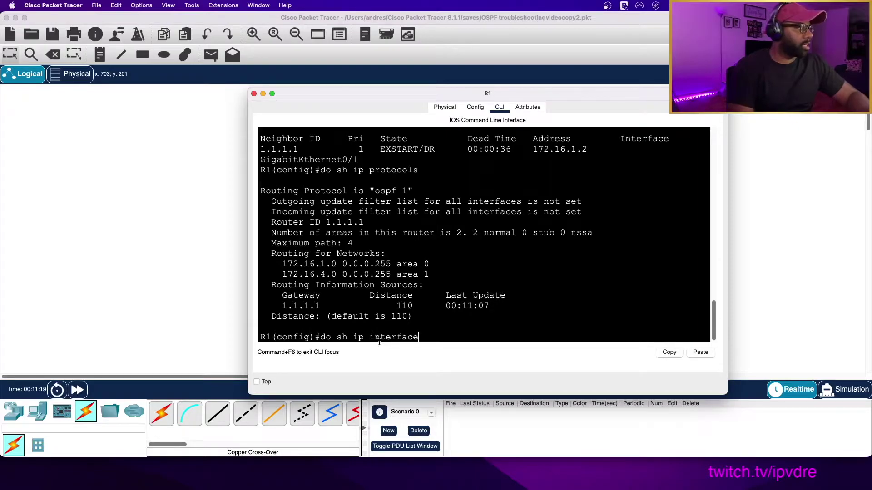
{"action": "key", "text": "Return"}
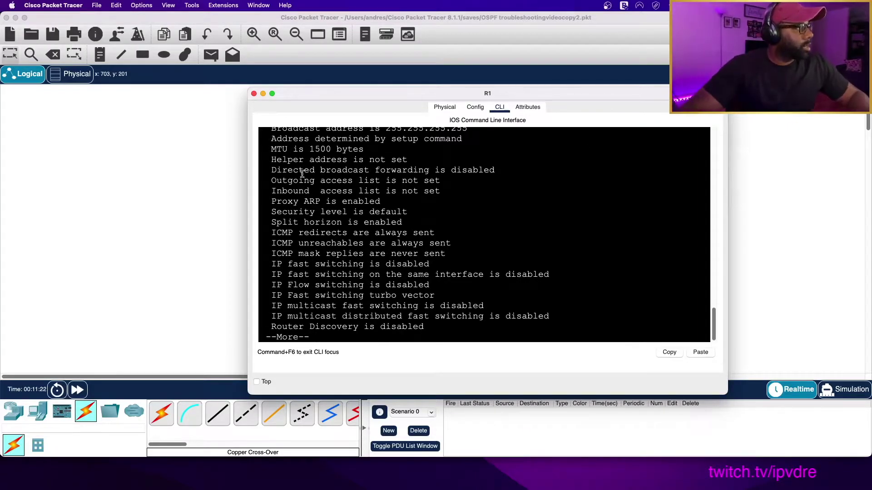
{"action": "scroll", "coordinate": [395, 234], "scroll_direction": "up", "scroll_amount": 3}
{"action": "scroll", "coordinate": [396, 234], "scroll_direction": "up", "scroll_amount": 2}
{"action": "scroll", "coordinate": [398, 254], "scroll_direction": "down", "scroll_amount": 5}
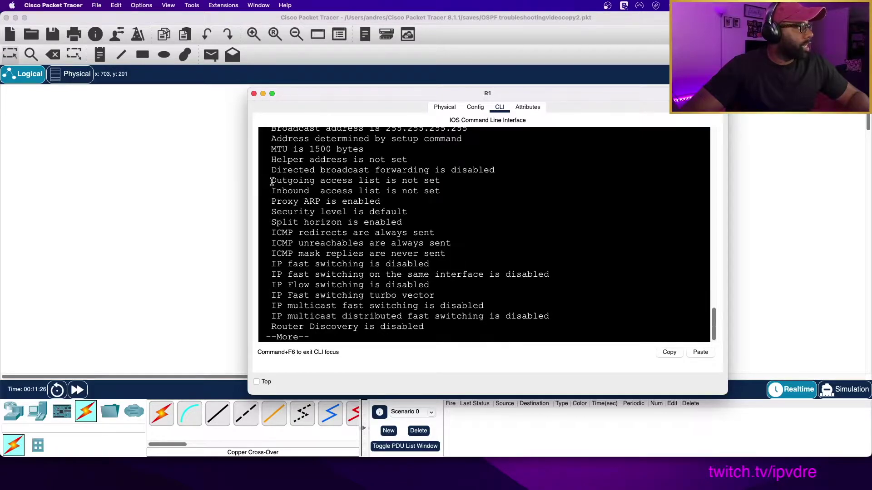
{"action": "left_click_drag", "start_coordinate": [272, 181], "coordinate": [451, 188]}
Page through the rest of R1's interface output until the configuration prompt returns
{"action": "key", "text": "Return"}
{"action": "key", "text": "Return"}
{"action": "key", "text": "Return"}
{"action": "key", "text": "Return"}
{"action": "key", "text": "Return"}
{"action": "key", "text": "Return"}
{"action": "key", "text": "Return"}
{"action": "key", "text": "Return"}
{"action": "key", "text": "Return"}
{"action": "key", "text": "Return"}
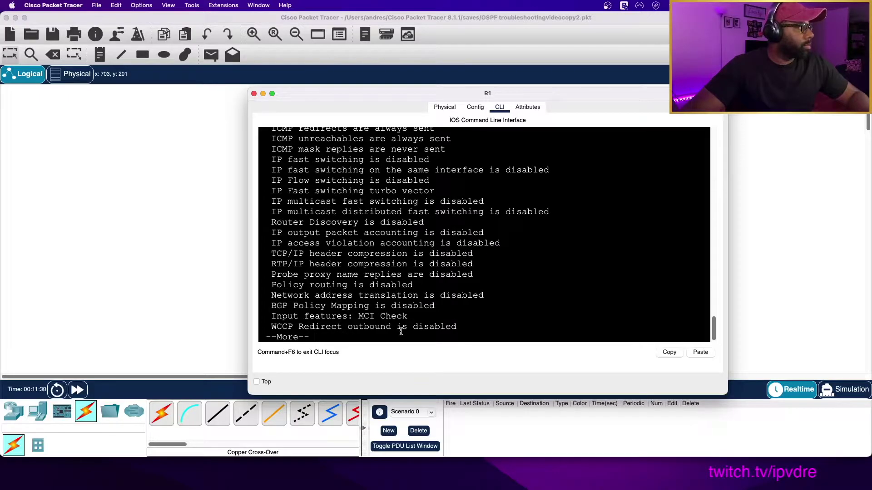
{"action": "key", "text": "space"}
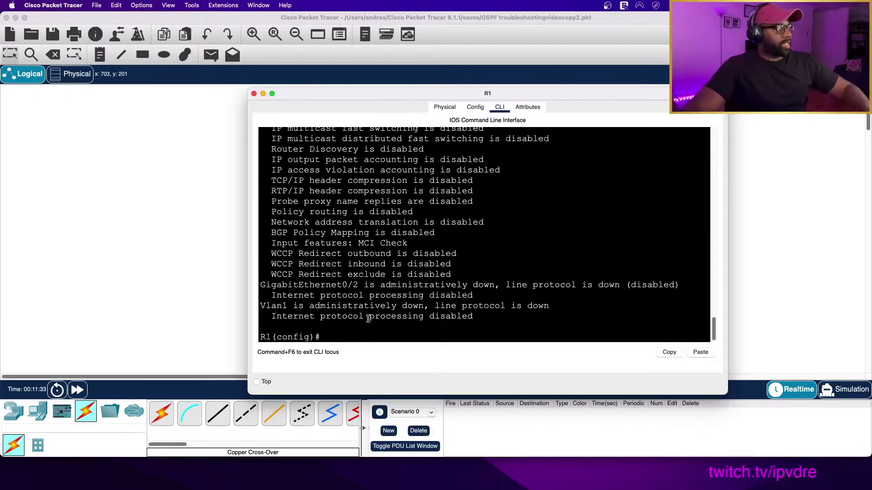
Run "do sh run" on R1 and check the IP address and subnet mask of GigabitEthernet0/1
{"action": "type", "text": "do sh ruyn"}
{"action": "key", "text": "BackSpace"}
{"action": "key", "text": "BackSpace"}
{"action": "type", "text": "n"}
{"action": "key", "text": "Return"}
{"action": "key", "text": "space"}
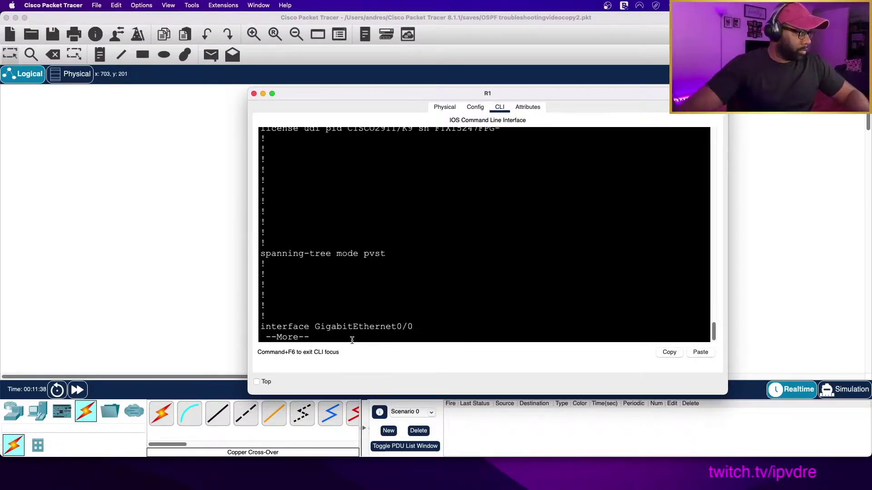
{"action": "key", "text": "space"}
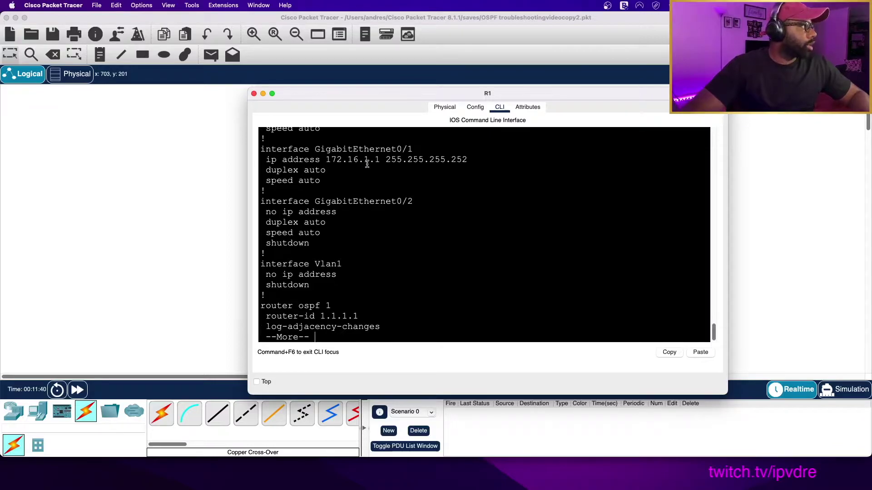
{"action": "left_click_drag", "start_coordinate": [426, 87], "coordinate": [373, 93]}
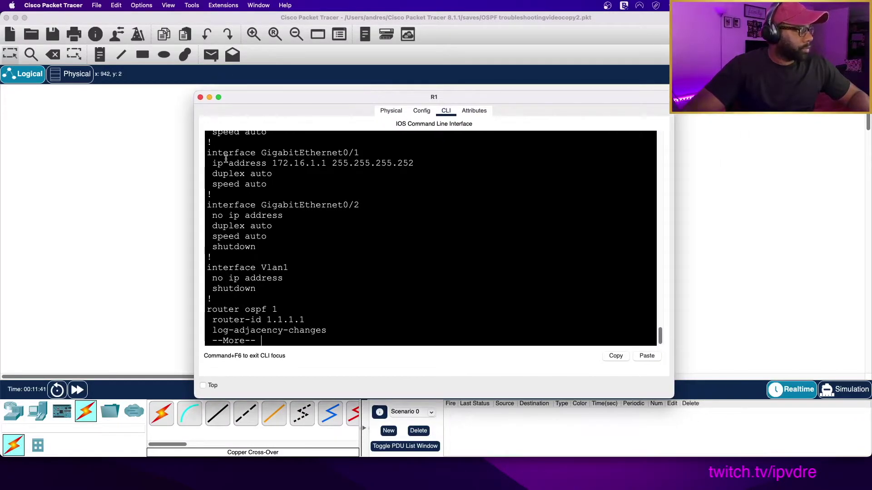
{"action": "left_click_drag", "start_coordinate": [216, 163], "coordinate": [448, 165]}
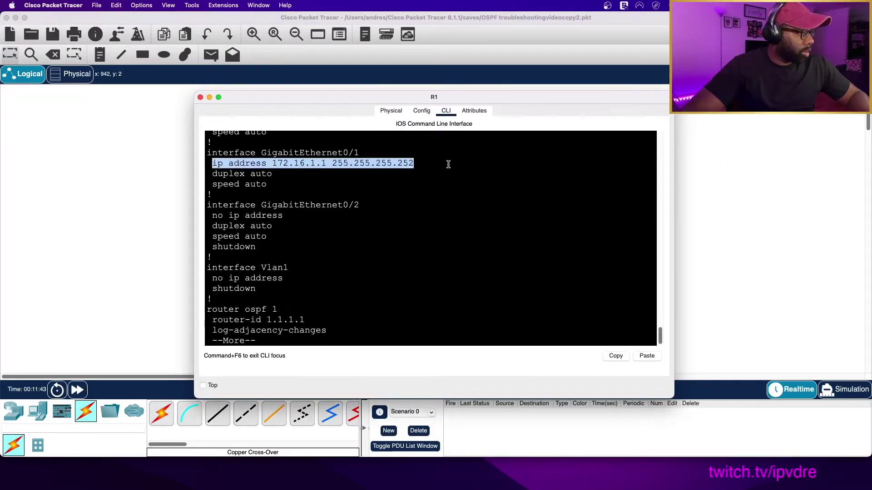
{"action": "left_click", "coordinate": [426, 110]}
{"action": "mouse_move", "coordinate": [361, 104]}
{"action": "left_mouse_down"}
{"action": "mouse_move", "coordinate": [331, 237]}
{"action": "mouse_move", "coordinate": [331, 278]}
{"action": "mouse_move", "coordinate": [332, 152]}
{"action": "mouse_move", "coordinate": [374, 106]}
{"action": "left_mouse_up"}
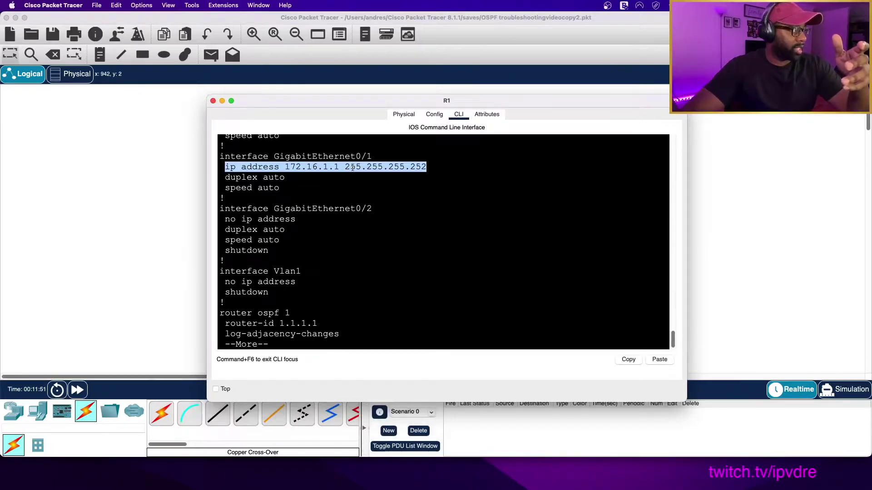
Open R2's command line and enter global configuration mode with "en" and "conf t"
{"action": "left_click", "coordinate": [171, 237]}
{"action": "left_click", "coordinate": [463, 176]}
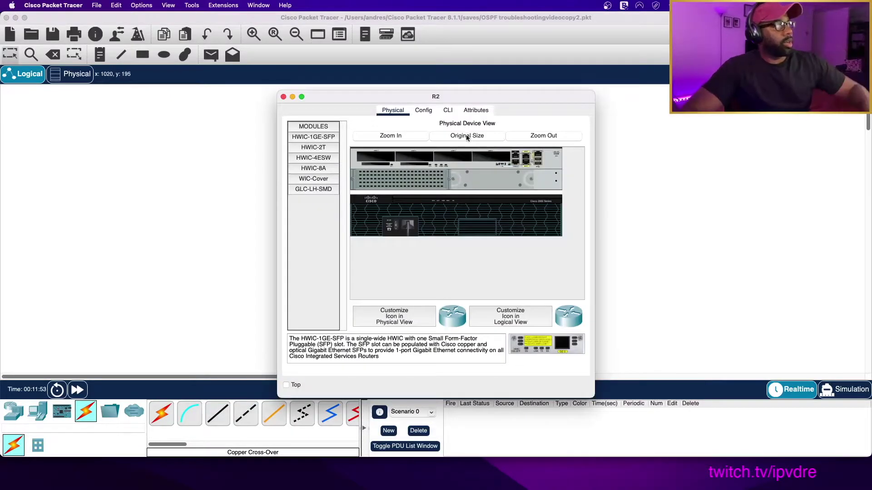
{"action": "left_click", "coordinate": [447, 110]}
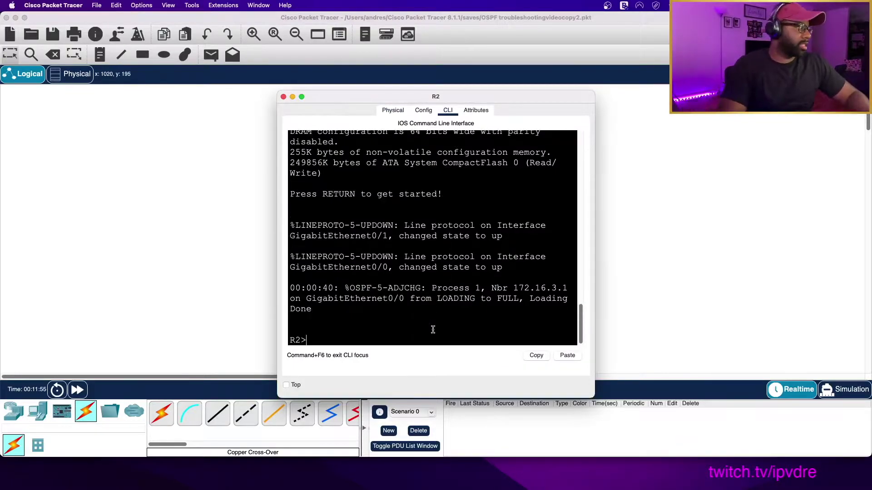
{"action": "key", "text": "Return"}
{"action": "key", "text": "Return"}
{"action": "type", "text": "en"}
{"action": "key", "text": "Return"}
{"action": "type", "text": "conf t"}
{"action": "key", "text": "Return"}
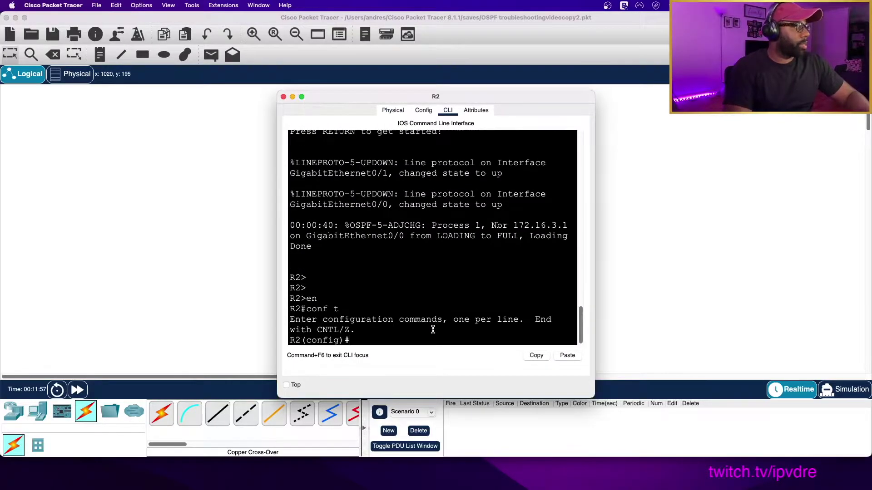
Run "do sh run" on R2, check GigabitEthernet0/1's IP address and subnet mask, and page through the remaining configuration
{"action": "type", "text": "do sh r"}
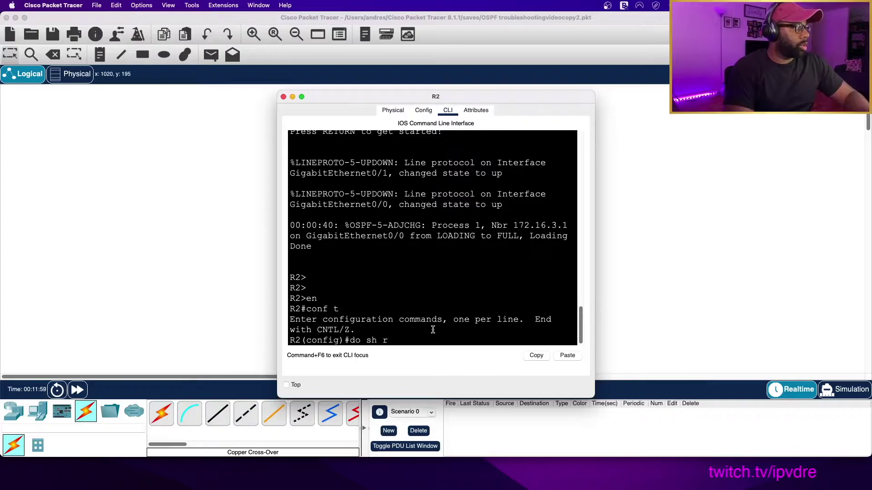
{"action": "type", "text": "un"}
{"action": "key", "text": "Return"}
{"action": "key", "text": "space"}
{"action": "key", "text": "space"}
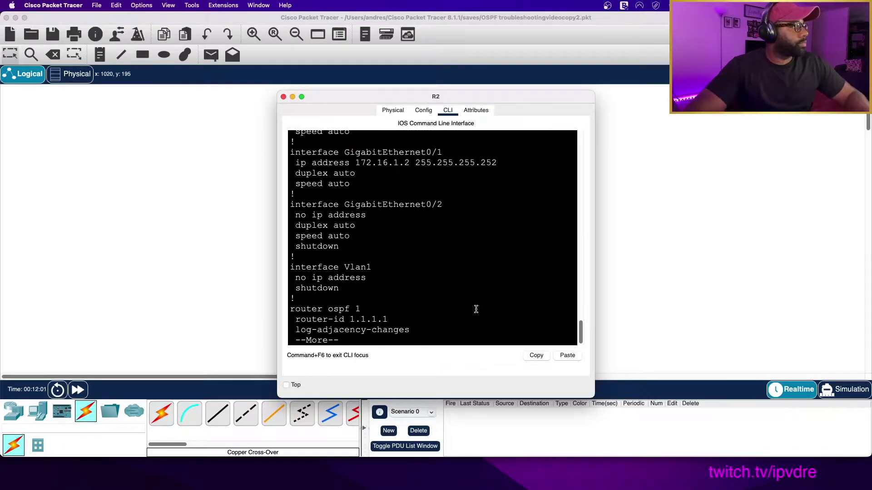
{"action": "scroll", "coordinate": [427, 208], "scroll_direction": "up", "scroll_amount": 3}
{"action": "scroll", "coordinate": [314, 196], "scroll_direction": "down", "scroll_amount": 1}
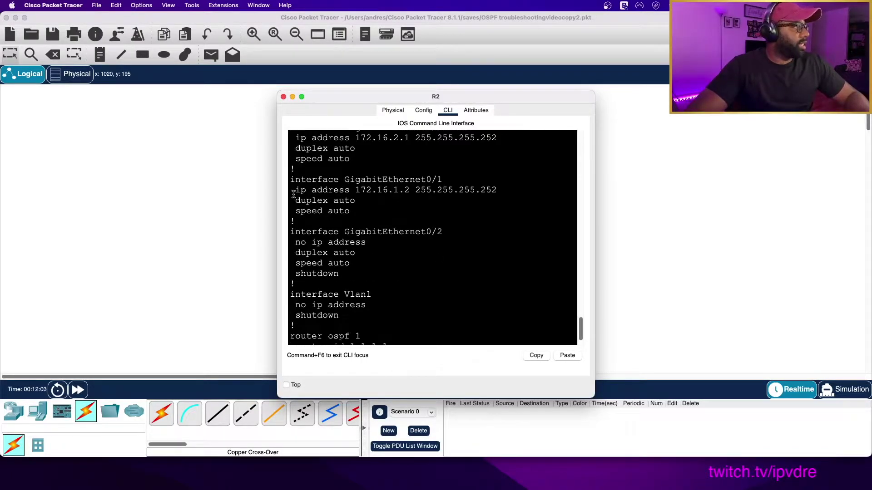
{"action": "left_click_drag", "start_coordinate": [294, 190], "coordinate": [504, 189]}
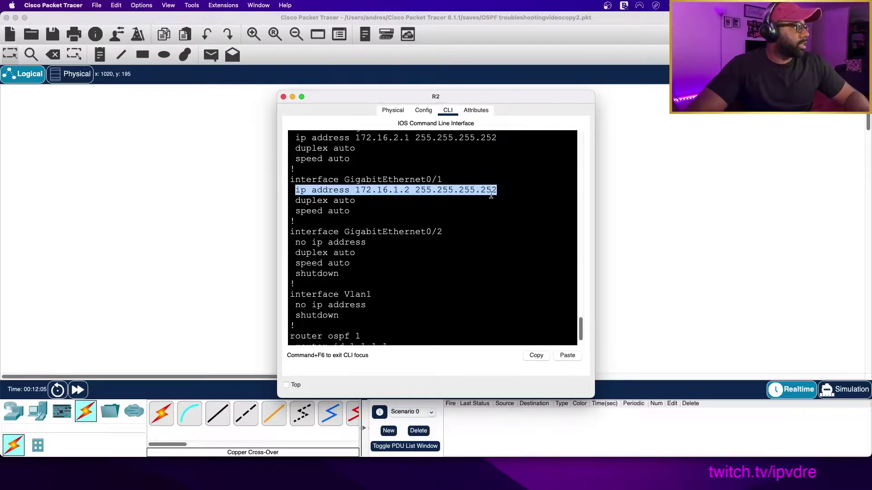
{"action": "left_click", "coordinate": [407, 210]}
{"action": "scroll", "coordinate": [407, 211], "scroll_direction": "down", "scroll_amount": 2}
{"action": "left_click", "coordinate": [396, 340]}
{"action": "key", "text": "space"}
{"action": "key", "text": "space"}
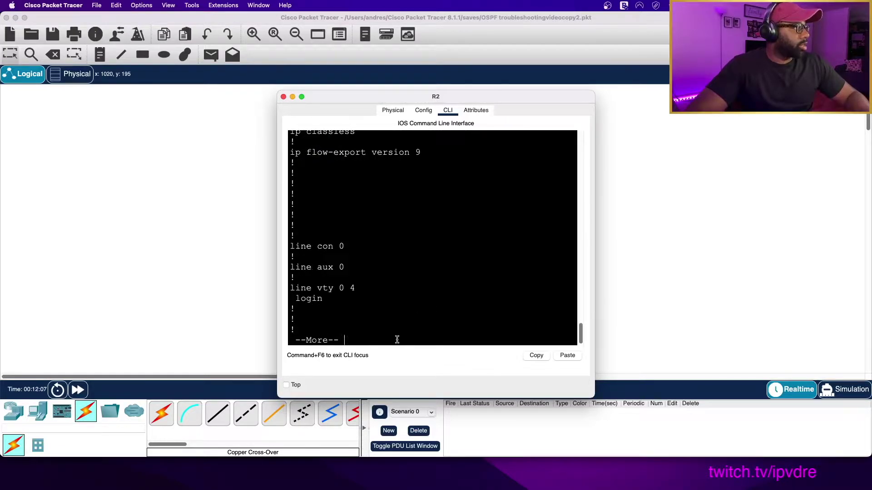
Run "do sh ip interface" on R2 and check GigabitEthernet0/0's outgoing and inbound access list settings
{"action": "type", "text": "do sh ip interface"}
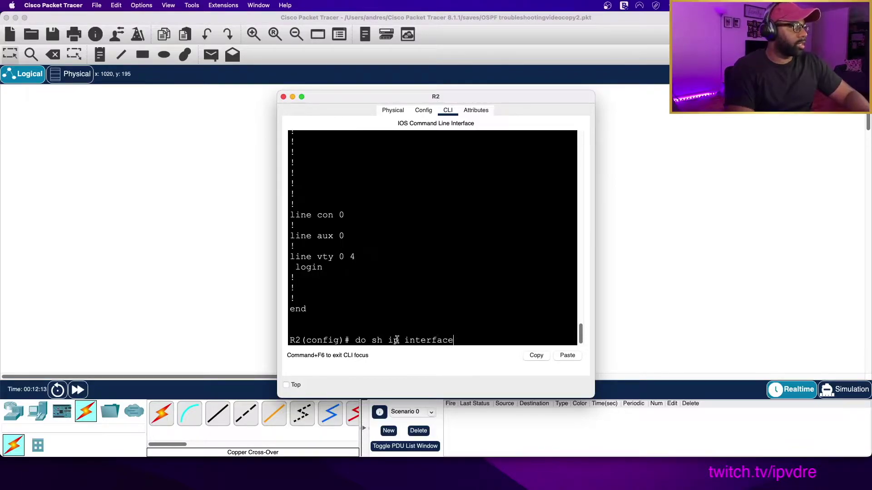
{"action": "key", "text": "Return"}
{"action": "scroll", "coordinate": [397, 340], "scroll_direction": "up", "scroll_amount": 5}
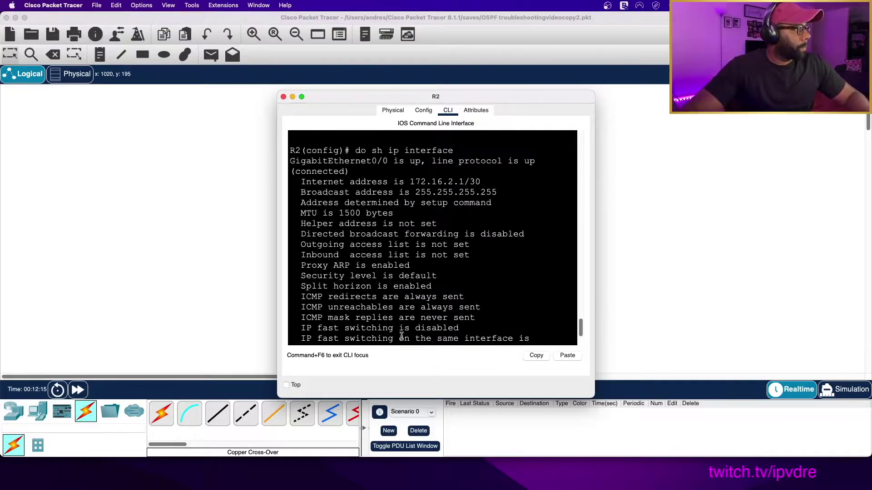
{"action": "scroll", "coordinate": [402, 288], "scroll_direction": "down", "scroll_amount": 3}
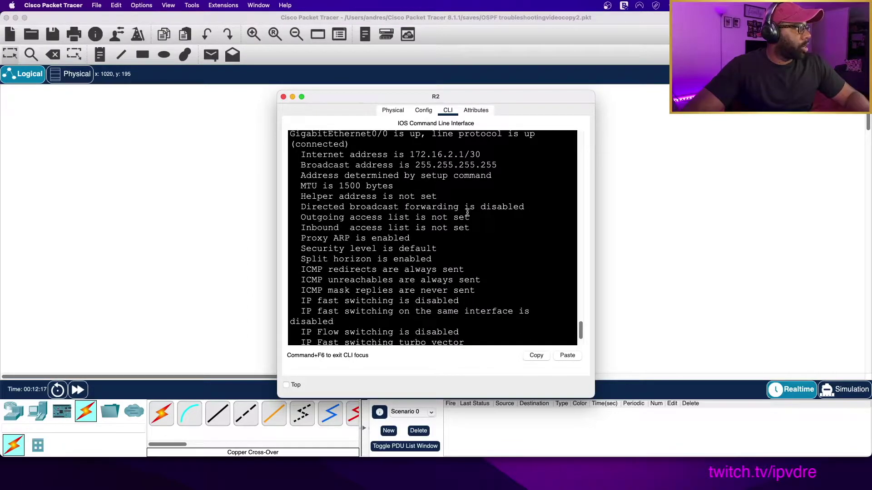
{"action": "left_click_drag", "start_coordinate": [300, 216], "coordinate": [502, 226]}
{"action": "left_click", "coordinate": [466, 264]}
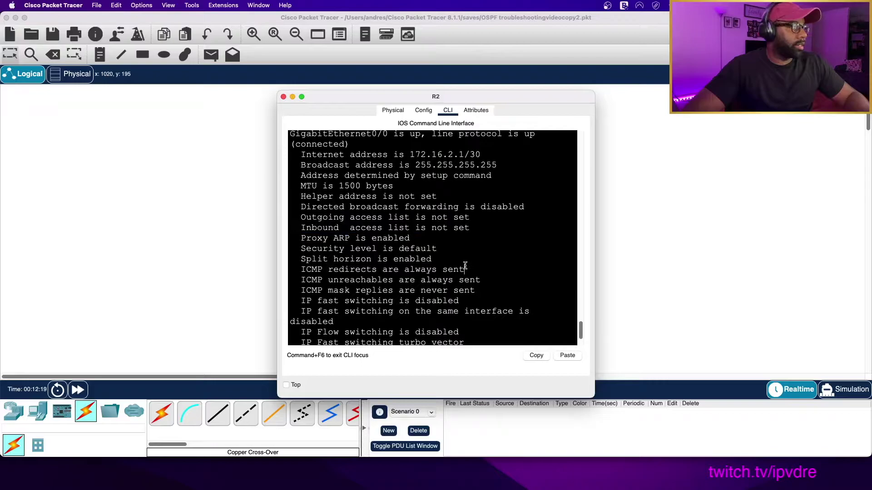
{"action": "scroll", "coordinate": [449, 278], "scroll_direction": "down", "scroll_amount": 3}
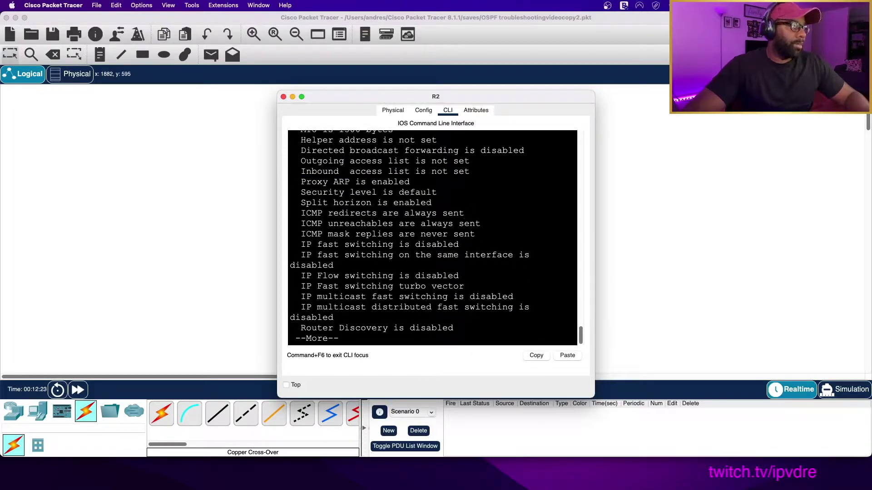
Recheck the interface addresses and OSPF section in R2's earlier running configuration, and page through the remaining interface output
{"action": "scroll", "coordinate": [395, 307], "scroll_direction": "up", "scroll_amount": 15}
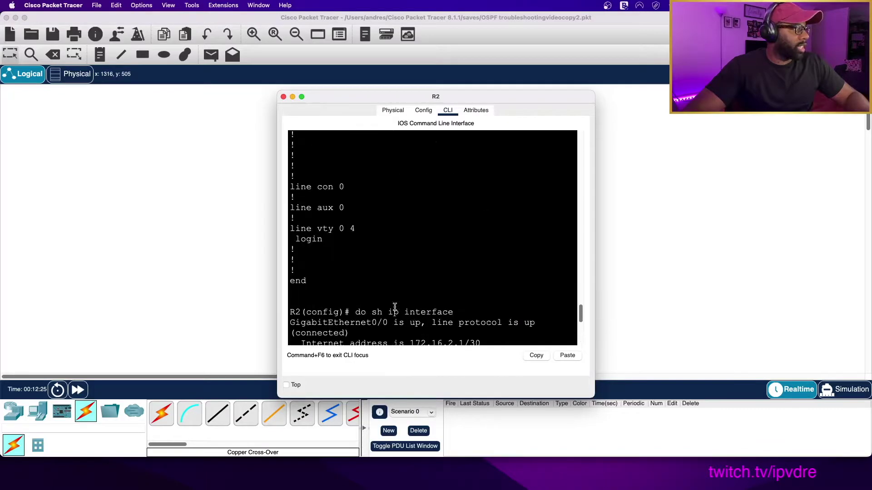
{"action": "scroll", "coordinate": [395, 307], "scroll_direction": "up", "scroll_amount": 15}
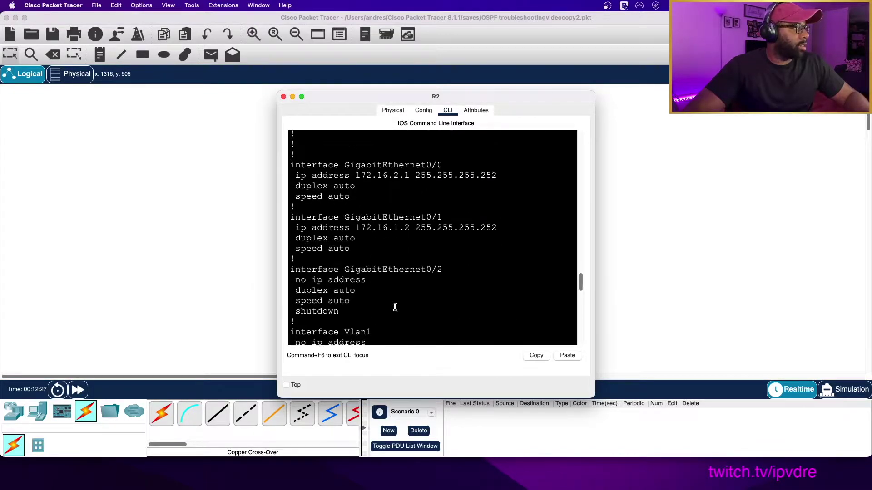
{"action": "scroll", "coordinate": [394, 307], "scroll_direction": "down", "scroll_amount": 10}
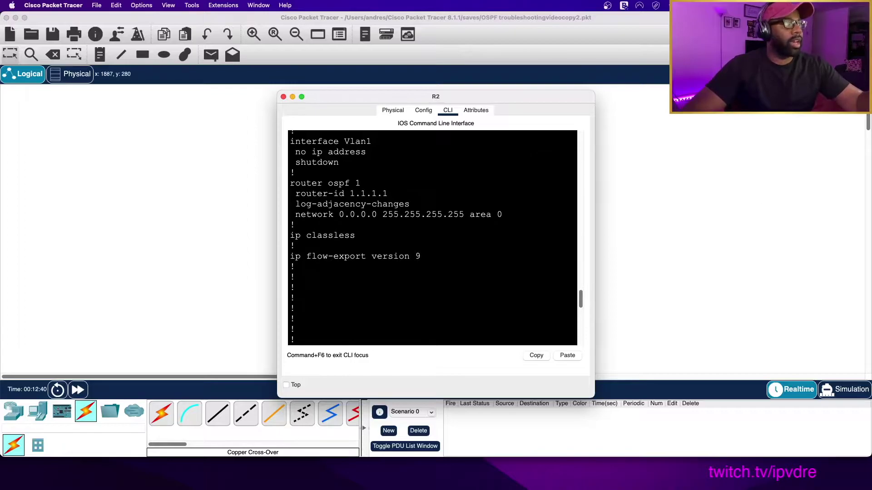
{"action": "scroll", "coordinate": [440, 304], "scroll_direction": "down", "scroll_amount": 10}
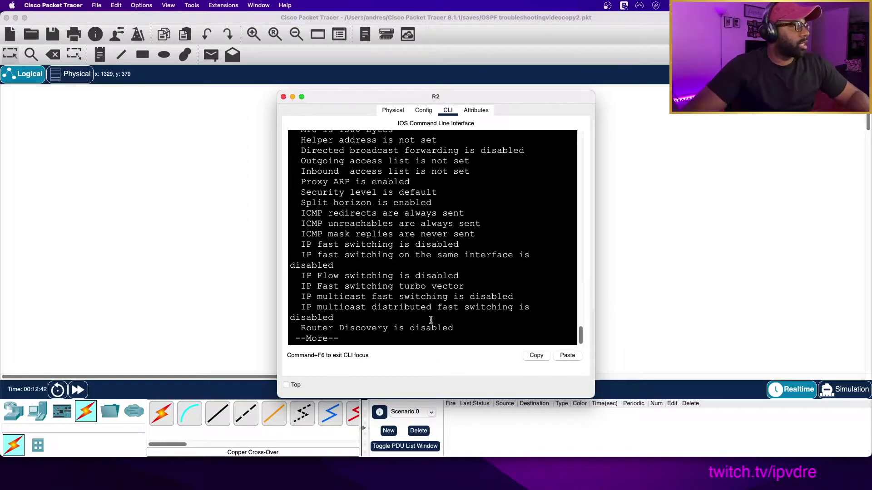
{"action": "key", "text": "space"}
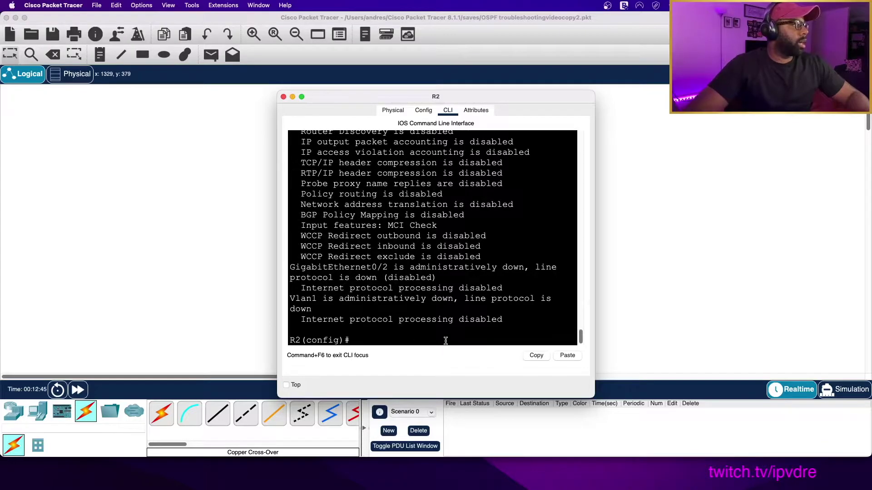
Run "do sh ip ospf" on R2, widen its window, and review the OSPF process ID, router ID and area details
{"action": "type", "text": "do sh i"}
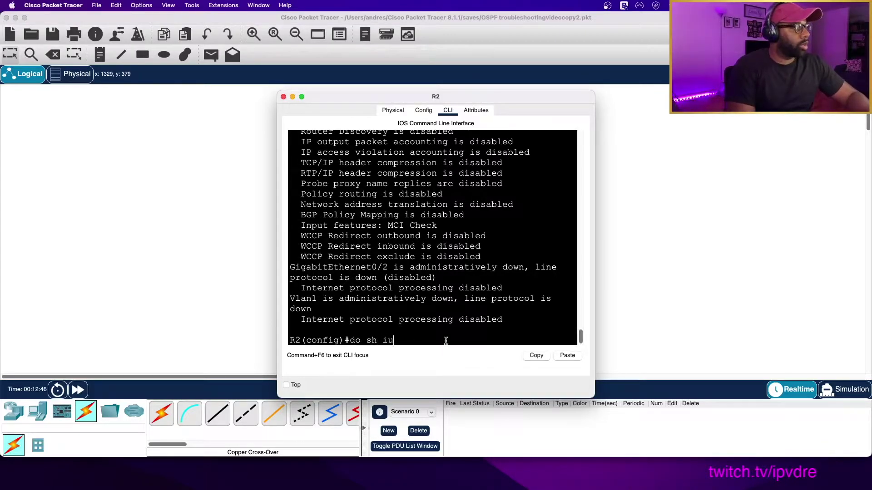
{"action": "type", "text": "p osp"}
{"action": "key", "text": "Return"}
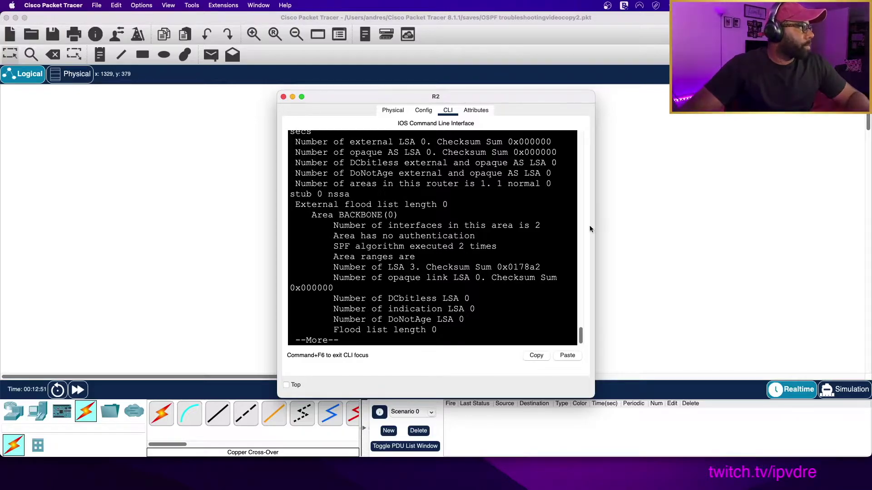
{"action": "scroll", "coordinate": [543, 267], "scroll_direction": "up", "scroll_amount": 5}
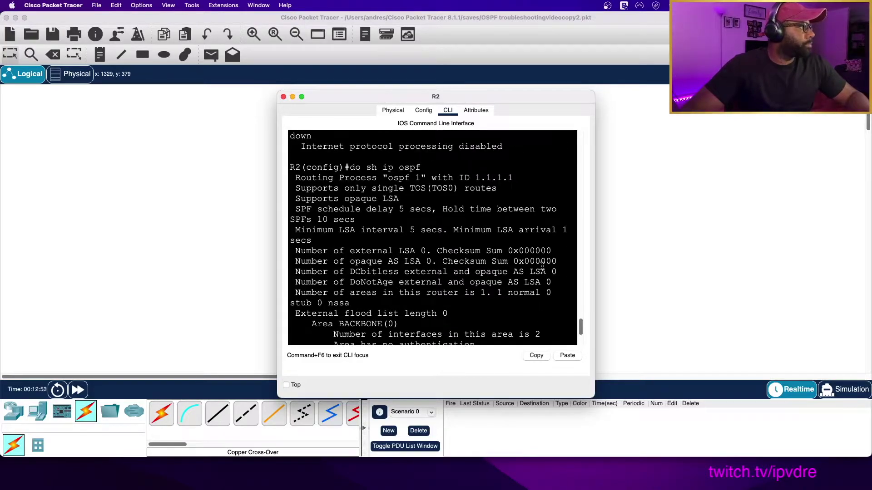
{"action": "left_click_drag", "start_coordinate": [594, 230], "coordinate": [772, 231]}
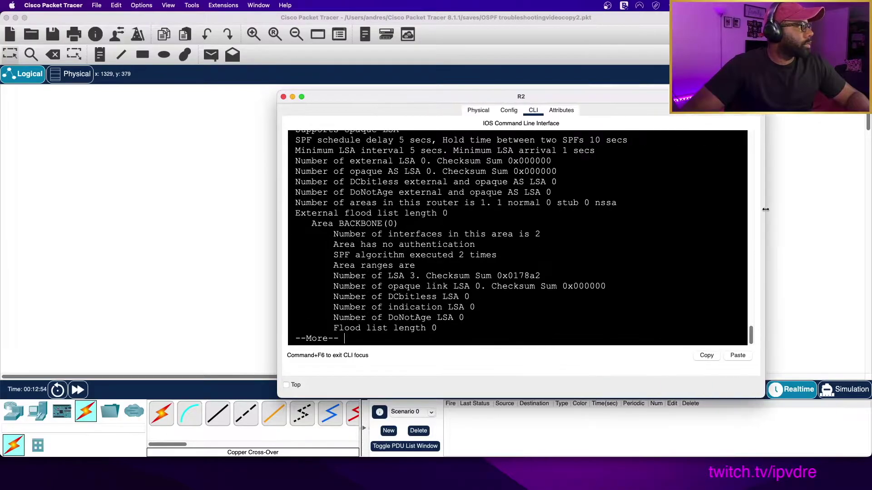
{"action": "key", "text": "space"}
{"action": "scroll", "coordinate": [611, 282], "scroll_direction": "up", "scroll_amount": 5}
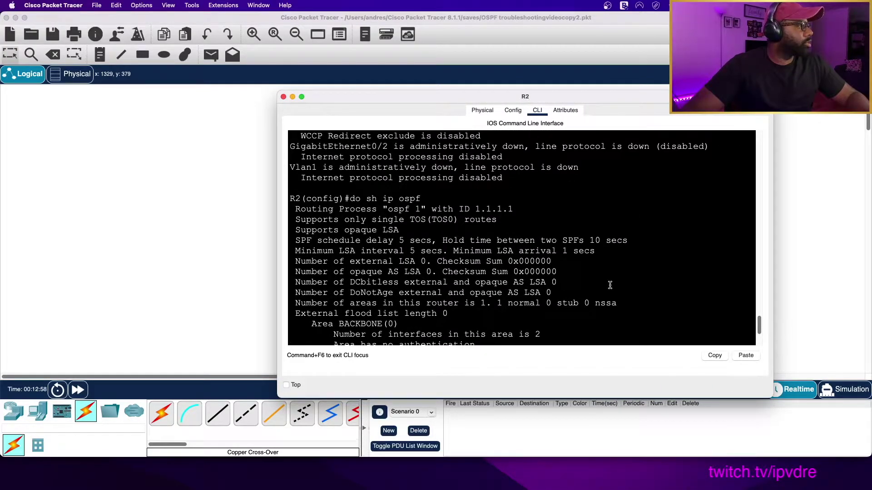
{"action": "scroll", "coordinate": [366, 230], "scroll_direction": "down", "scroll_amount": 3}
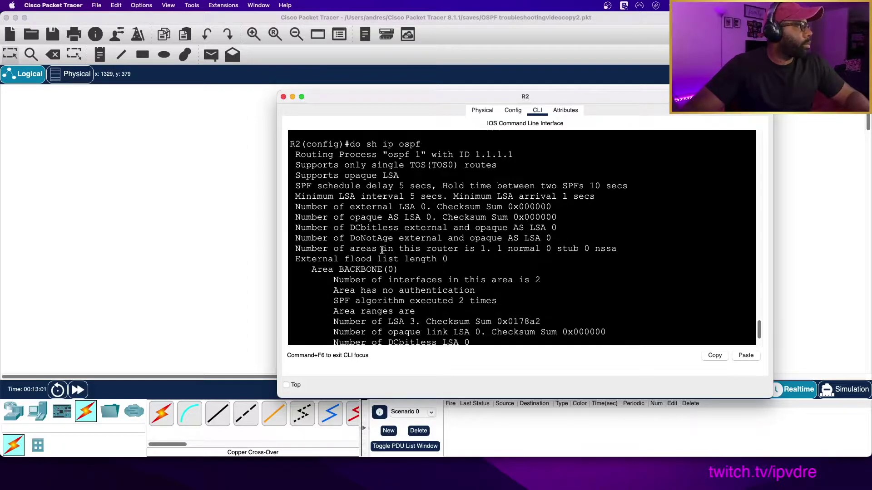
{"action": "scroll", "coordinate": [383, 250], "scroll_direction": "down", "scroll_amount": 3}
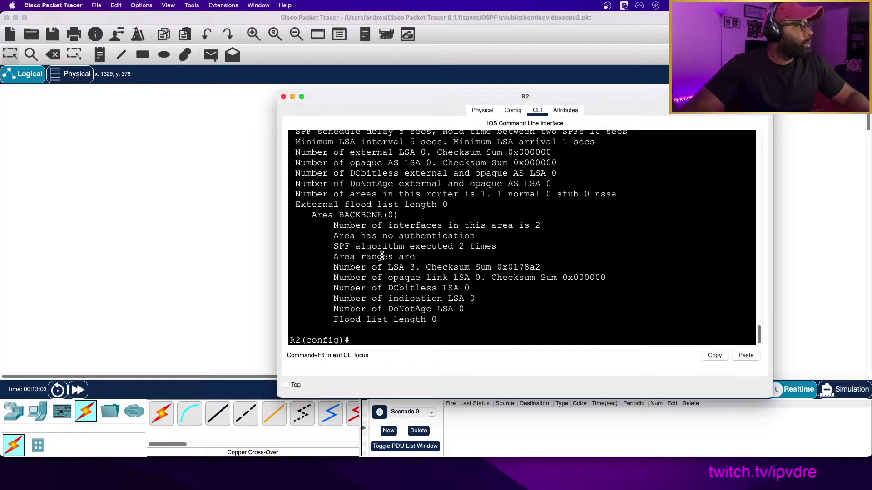
{"action": "scroll", "coordinate": [382, 256], "scroll_direction": "down", "scroll_amount": 1}
Try to display R2's OSPF interface details using "do sh ip osfp ?" and "do sh ip int ospf"
{"action": "type", "text": "do"}
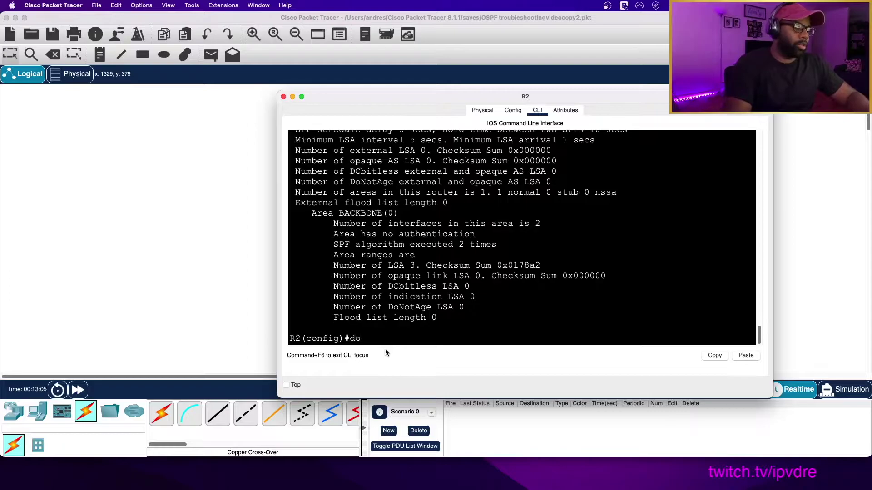
{"action": "type", "text": " sh ip osfp ?"}
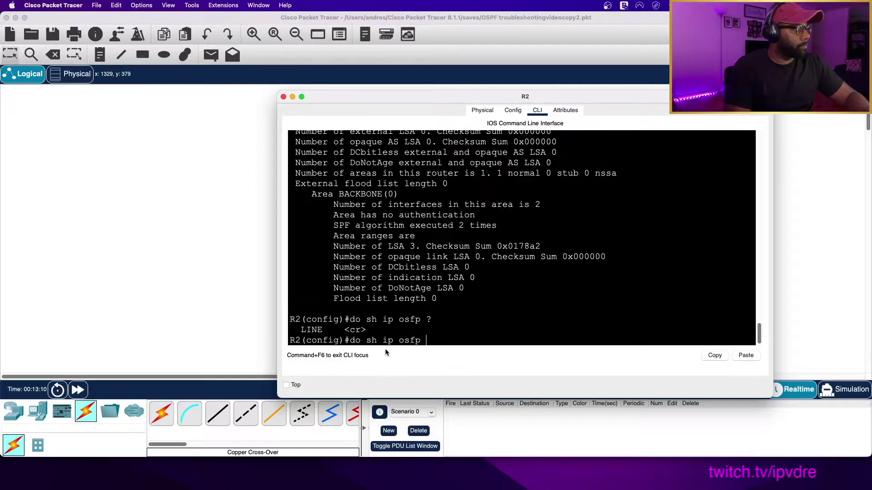
{"action": "key", "text": "BackSpace"}
{"action": "key", "text": "BackSpace"}
{"action": "key", "text": "BackSpace"}
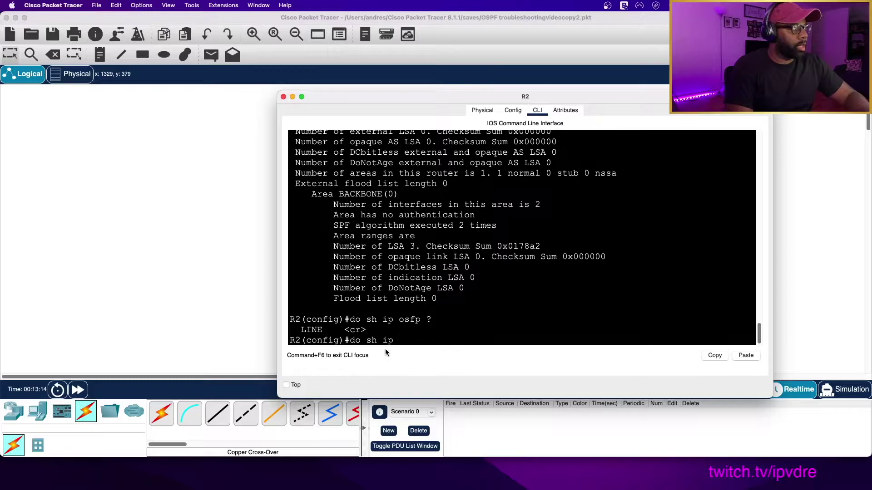
{"action": "type", "text": "int ospf"}
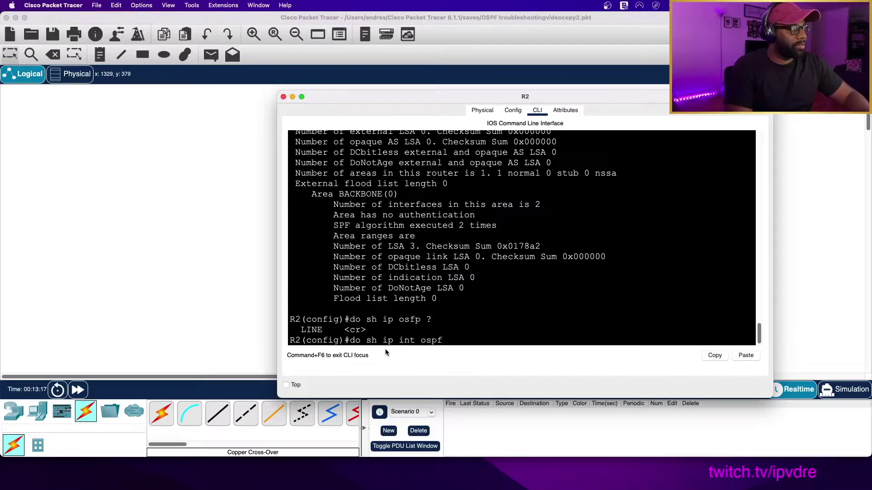
{"action": "key", "text": "Return"}
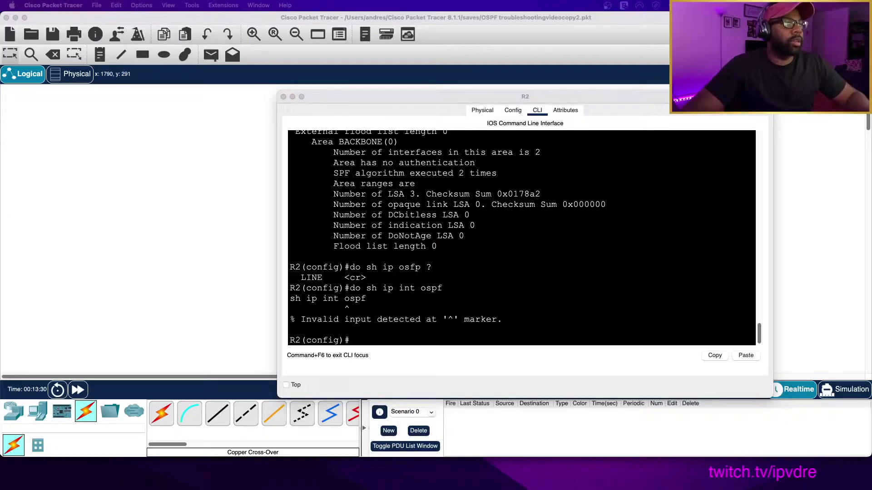
Run "do sh ip ospf int" on R2 to list the OSPF details of its interfaces
{"action": "left_click", "coordinate": [436, 340]}
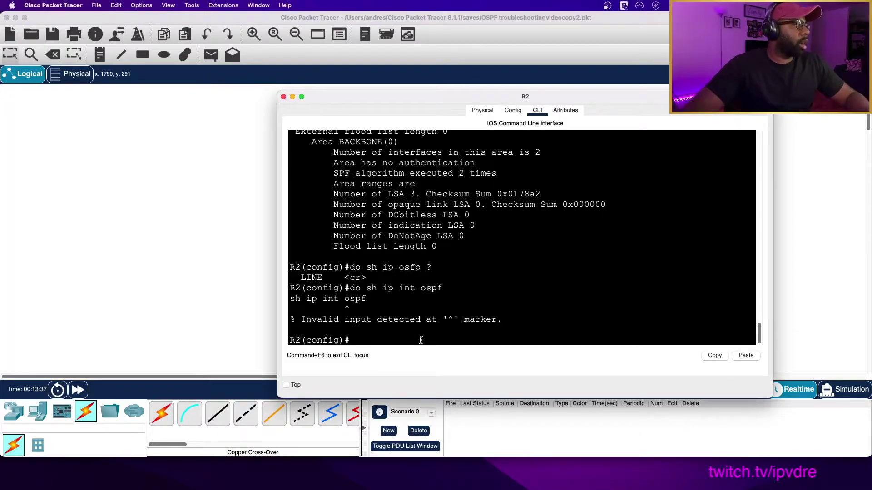
{"action": "type", "text": "do sh iup"}
{"action": "key", "text": "BackSpace"}
{"action": "key", "text": "BackSpace"}
{"action": "type", "text": "p"}
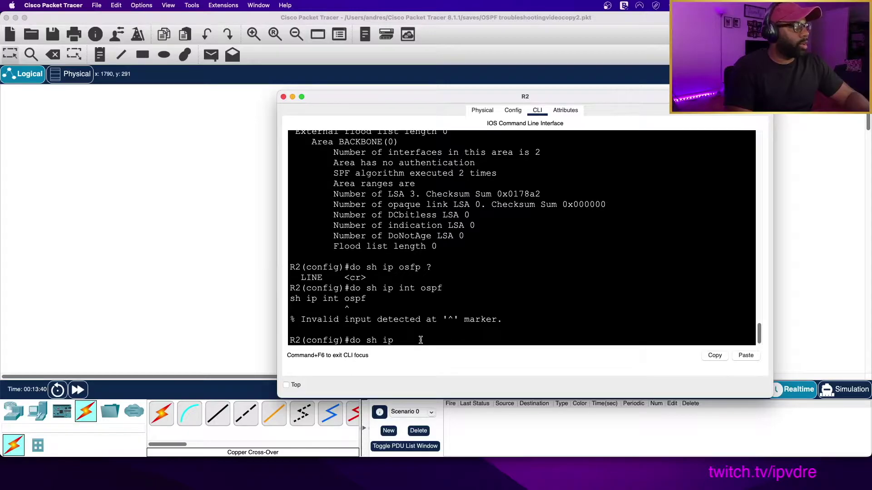
{"action": "type", "text": " ospf int"}
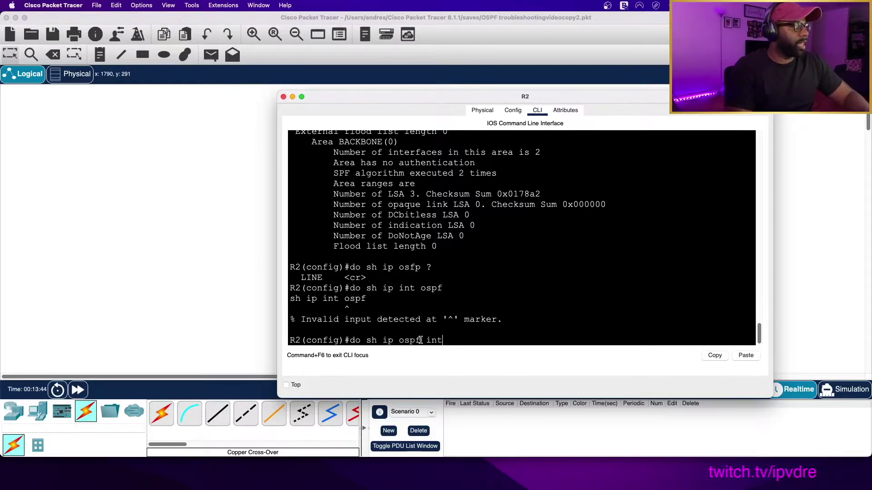
{"action": "key", "text": "Return"}
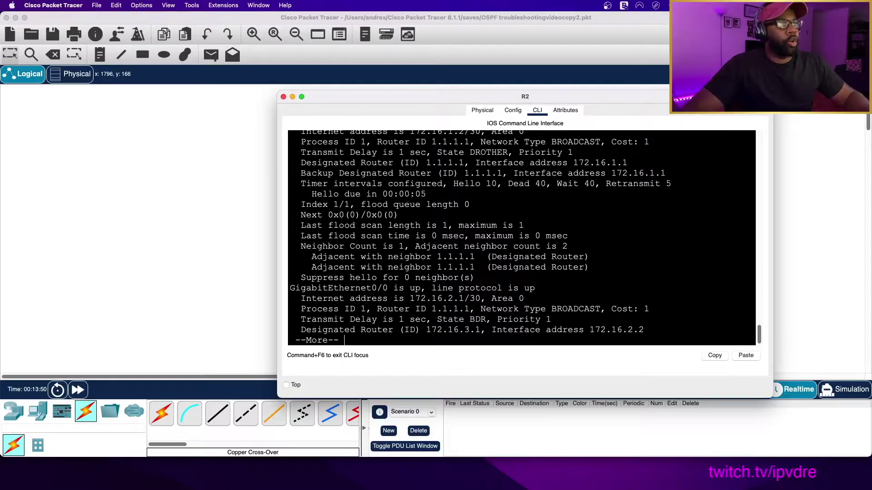
Enlarge and reposition R2's window, and check the hello and dead timers of GigabitEthernet0/1 in the OSPF interface output
{"action": "scroll", "coordinate": [546, 257], "scroll_direction": "up", "scroll_amount": 3}
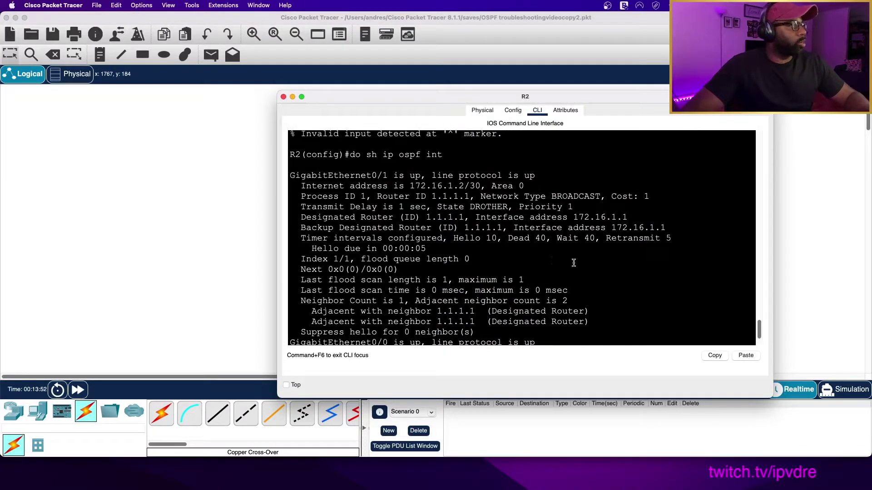
{"action": "left_click_drag", "start_coordinate": [778, 226], "coordinate": [826, 226]}
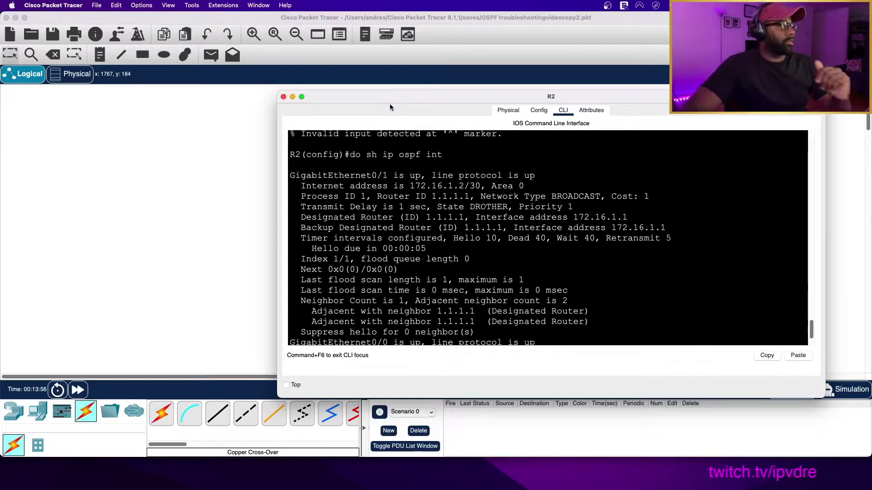
{"action": "left_click_drag", "start_coordinate": [357, 95], "coordinate": [251, 48]}
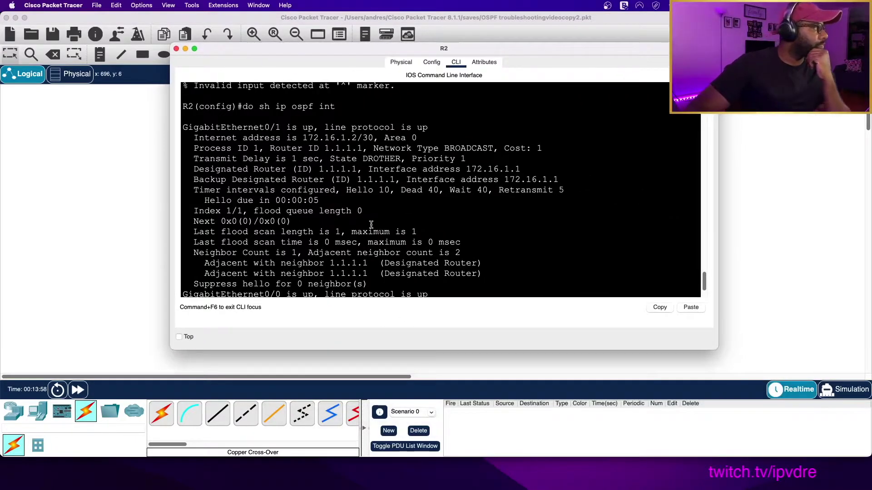
{"action": "scroll", "coordinate": [369, 229], "scroll_direction": "down", "scroll_amount": 3}
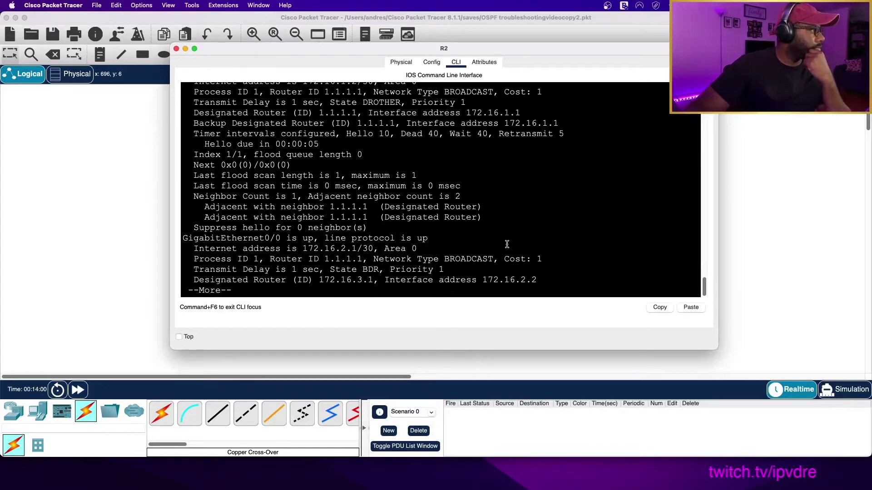
{"action": "scroll", "coordinate": [500, 253], "scroll_direction": "up", "scroll_amount": 2}
{"action": "left_click_drag", "start_coordinate": [347, 188], "coordinate": [454, 188]}
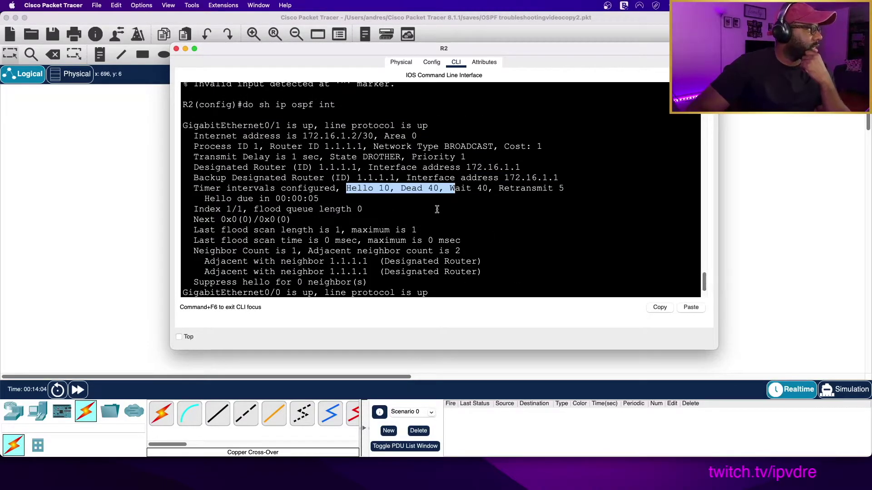
Switch to R1's command line and run "do sh ip ospf int" to list its OSPF interface details
{"action": "left_click", "coordinate": [155, 230]}
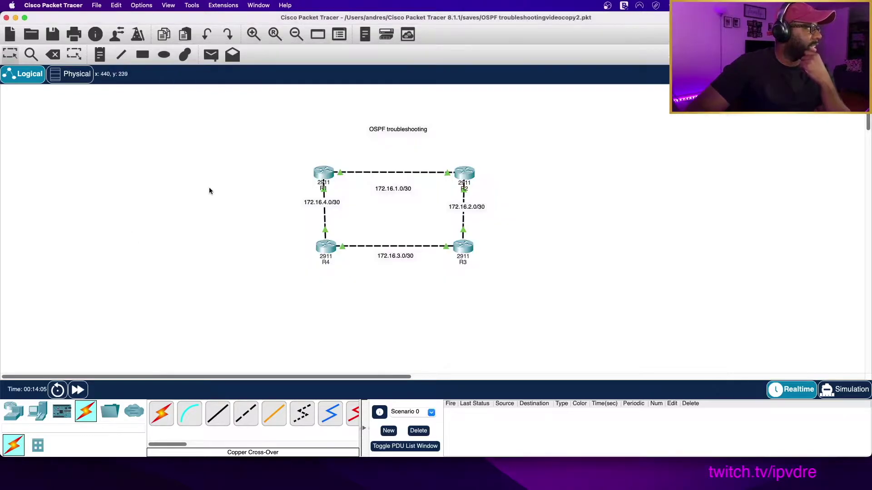
{"action": "left_click", "coordinate": [323, 176]}
{"action": "key", "text": "space"}
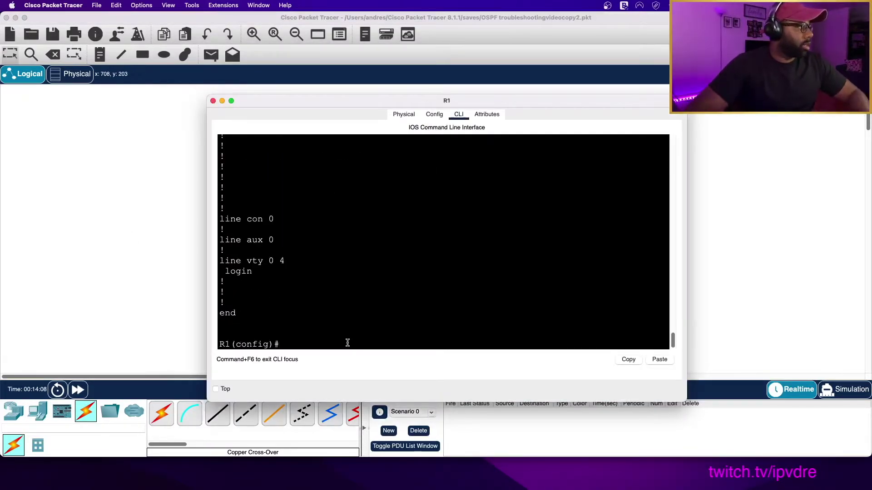
{"action": "type", "text": "do sh i"}
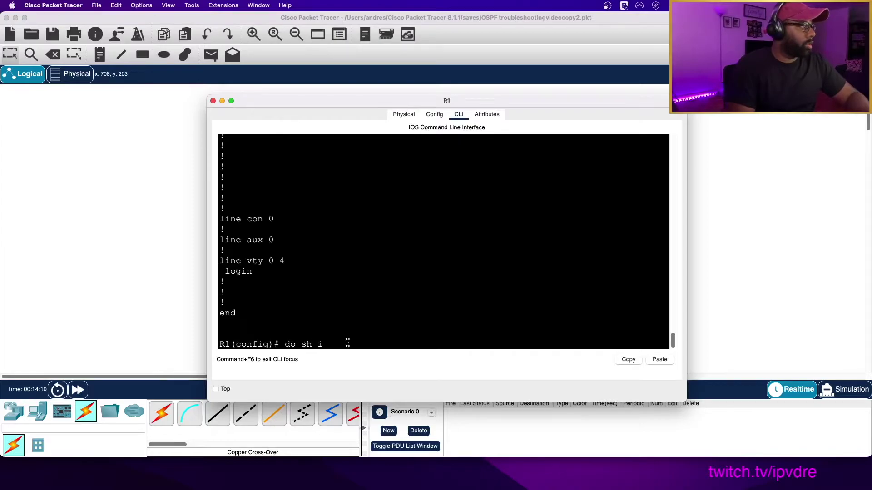
{"action": "type", "text": "p ospf int"}
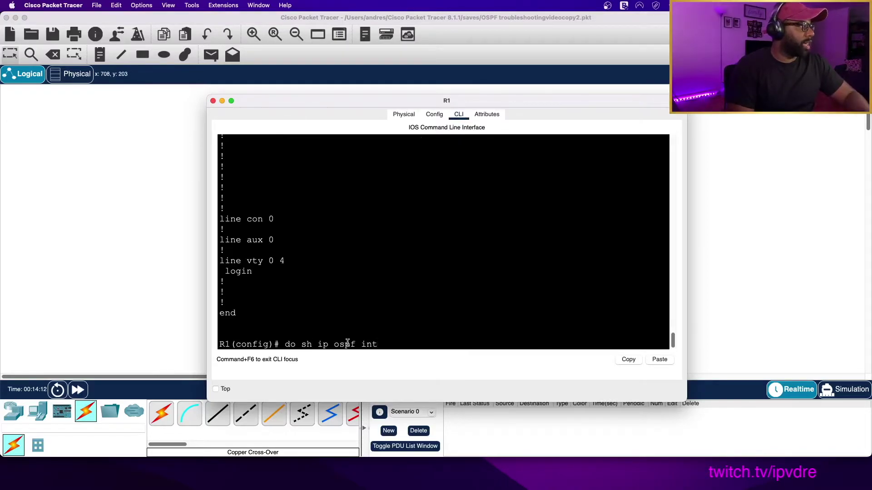
{"action": "key", "text": "Return"}
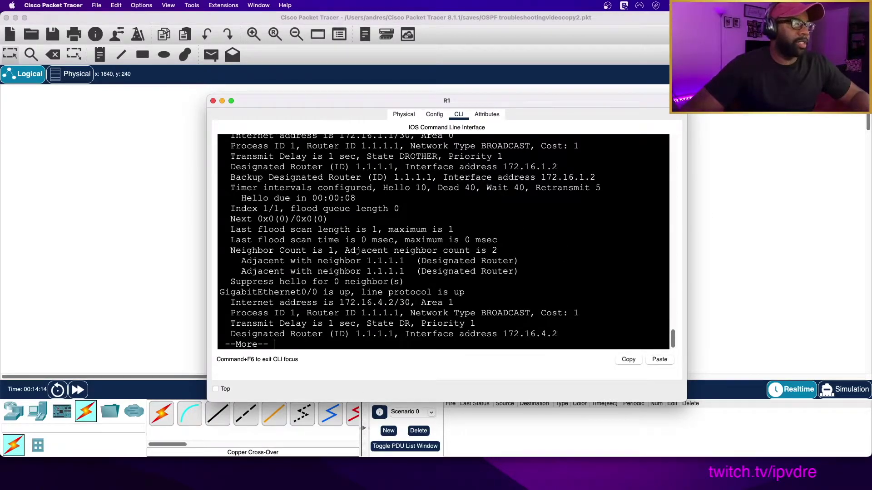
Examine the timers and the designated and backup designated router IDs of R1's GigabitEthernet0/1 in the OSPF output
{"action": "left_click", "coordinate": [871, 195]}
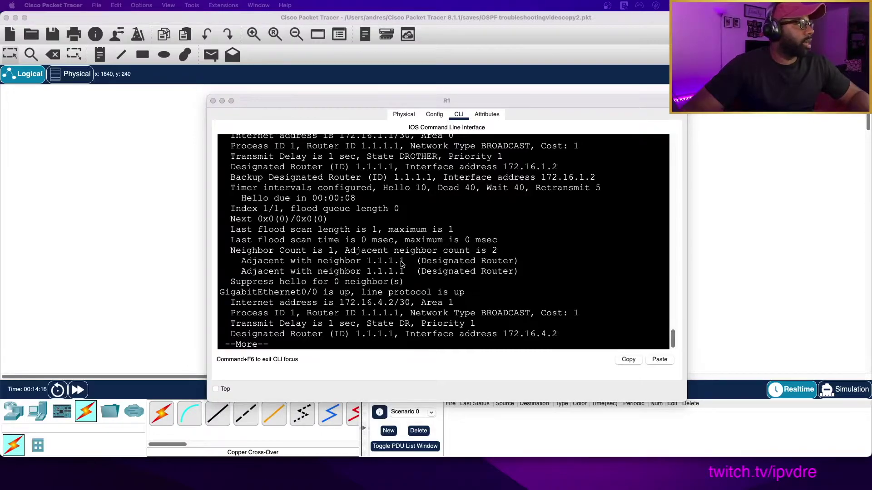
{"action": "scroll", "coordinate": [443, 241], "scroll_direction": "up", "scroll_amount": 3}
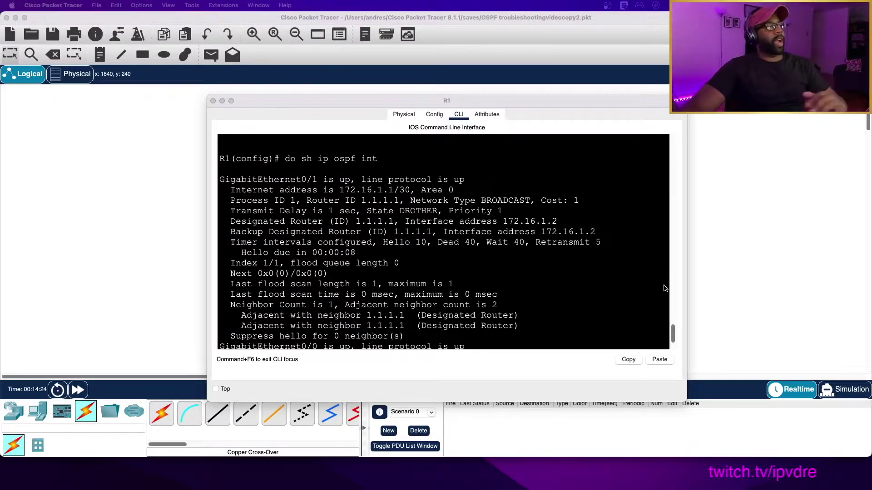
{"action": "scroll", "coordinate": [574, 301], "scroll_direction": "down", "scroll_amount": 3}
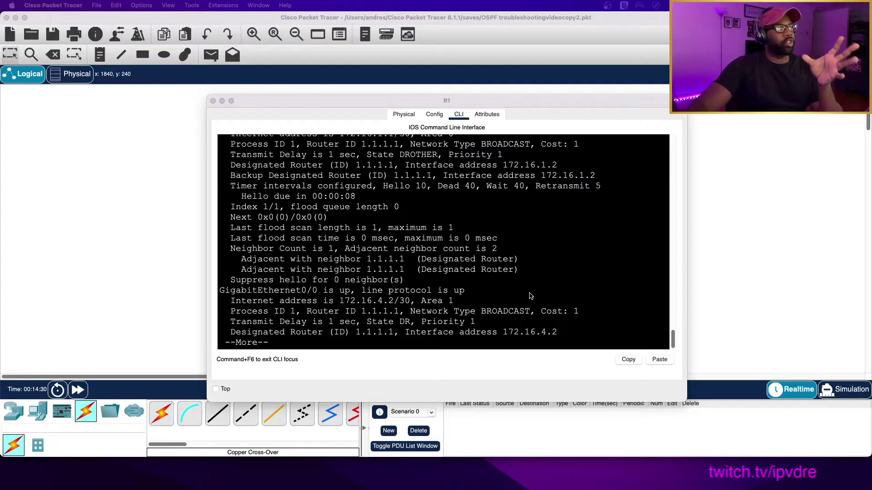
{"action": "scroll", "coordinate": [559, 274], "scroll_direction": "up", "scroll_amount": 3}
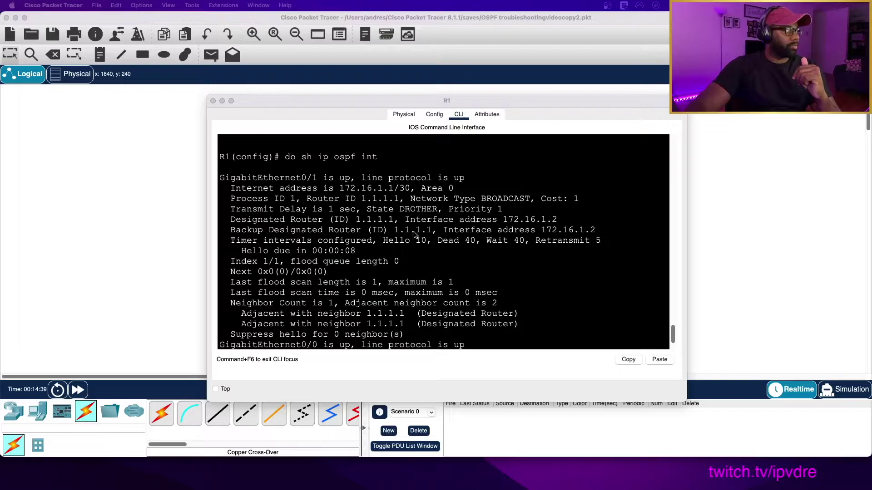
{"action": "left_click", "coordinate": [400, 230]}
{"action": "left_click_drag", "start_coordinate": [400, 230], "coordinate": [470, 230]}
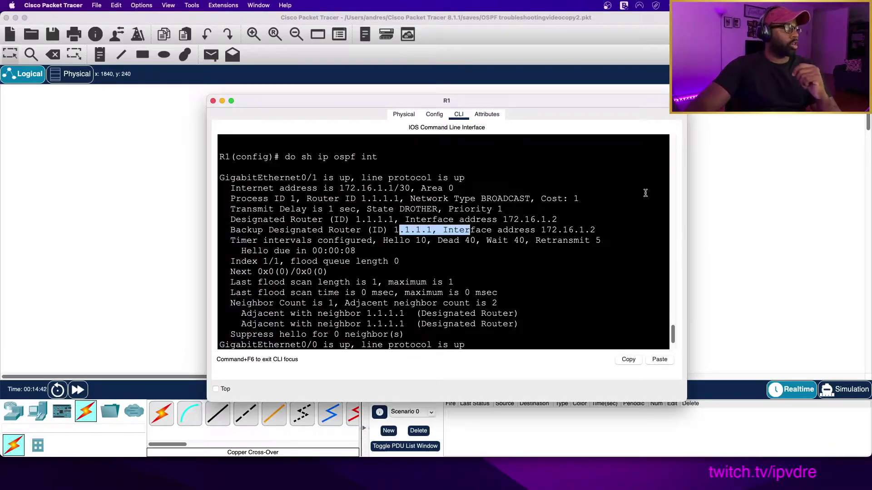
Switch from R1 to R2's command line and compare its GigabitEthernet0/1 OSPF details with R1's
{"action": "key", "text": "super+w"}
{"action": "left_click", "coordinate": [471, 173]}
{"action": "left_click", "coordinate": [477, 177]}
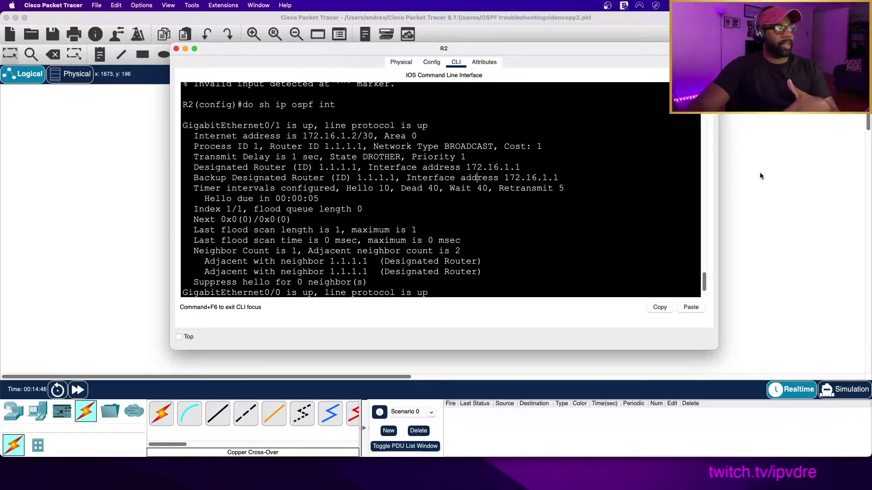
{"action": "key", "text": "super+w"}
{"action": "left_click", "coordinate": [451, 181]}
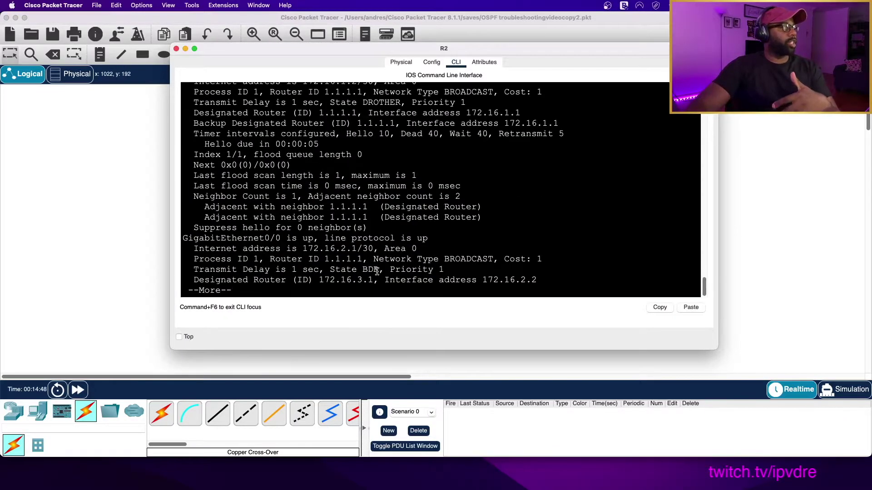
Finish R2's interface listing and run "do sh ip ospf neighbor" to display its neighbor table
{"action": "key", "text": "space"}
{"action": "type", "text": "do sh i"}
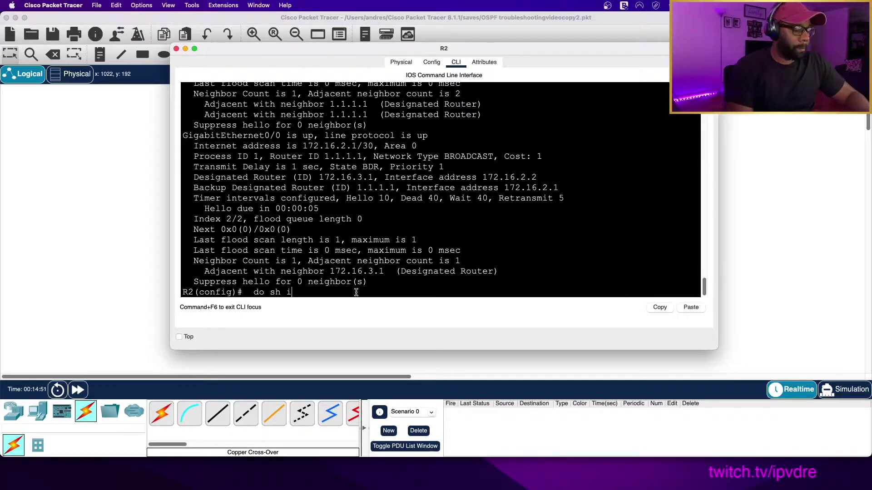
{"action": "type", "text": "up ospf"}
{"action": "type", "text": " enig"}
{"action": "key", "text": "BackSpace"}
{"action": "key", "text": "BackSpace"}
{"action": "key", "text": "BackSpace"}
{"action": "key", "text": "BackSpace"}
{"action": "type", "text": "neighbor"}
{"action": "key", "text": "Return"}
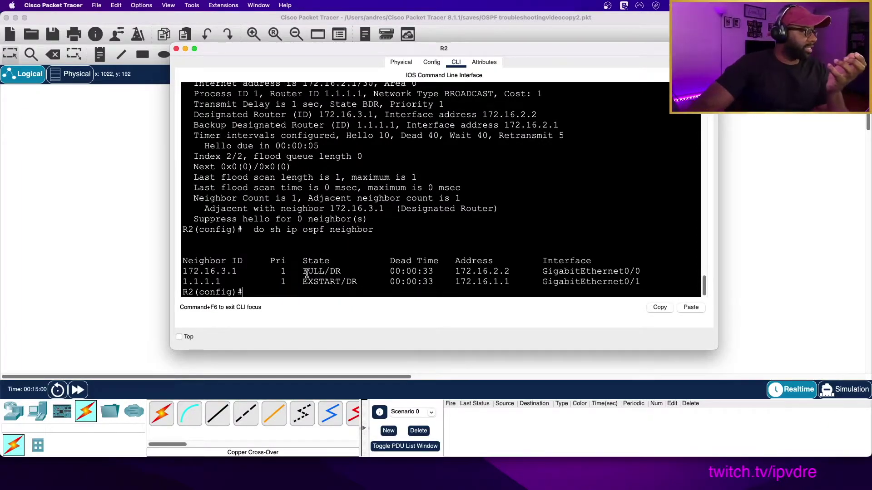
Check the adjacency state and DR role of neighbor 1.1.1.1 in R2's OSPF neighbor table
{"action": "left_click_drag", "start_coordinate": [302, 282], "coordinate": [357, 282]}
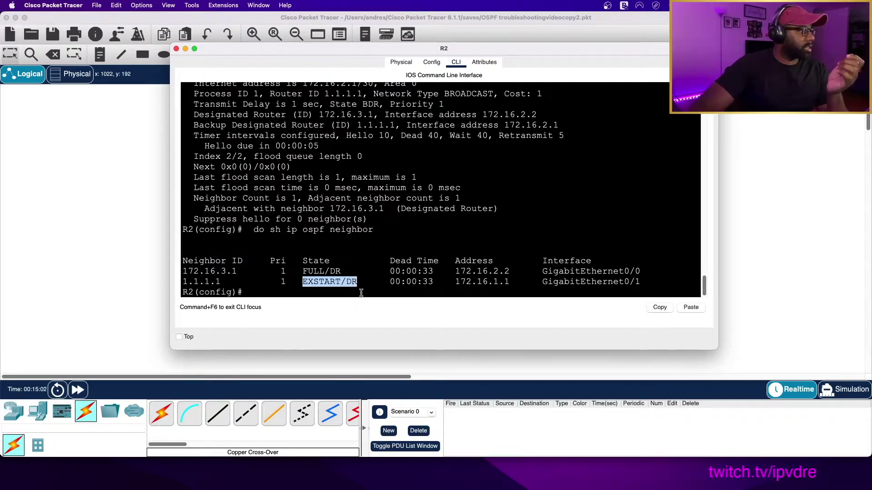
{"action": "left_click", "coordinate": [359, 295]}
{"action": "left_click_drag", "start_coordinate": [349, 282], "coordinate": [357, 282]}
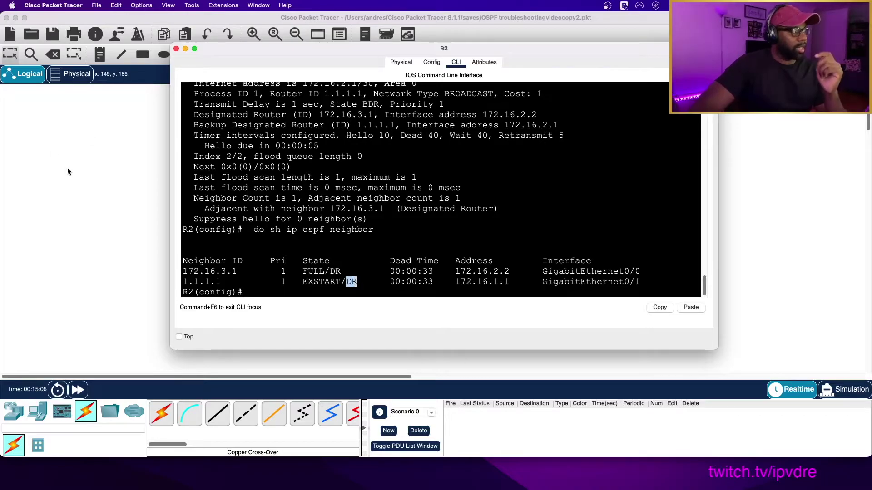
Return to R1's command line and display the rest of its OSPF interface output
{"action": "left_click", "coordinate": [73, 170]}
{"action": "left_click", "coordinate": [319, 167]}
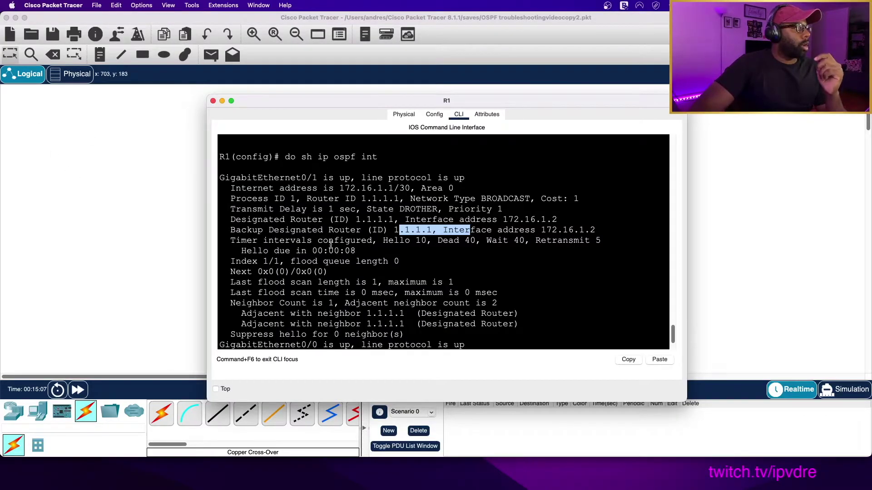
{"action": "scroll", "coordinate": [345, 279], "scroll_direction": "down", "scroll_amount": 3}
{"action": "left_click", "coordinate": [290, 340]}
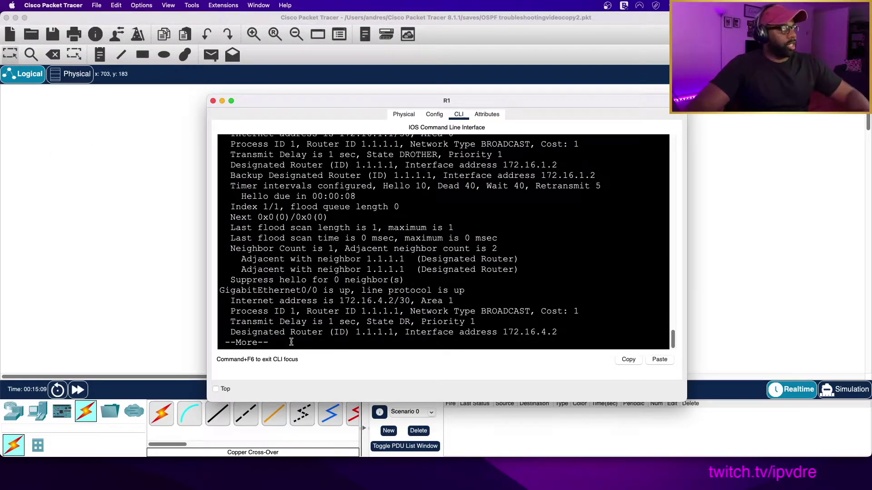
{"action": "key", "text": "space"}
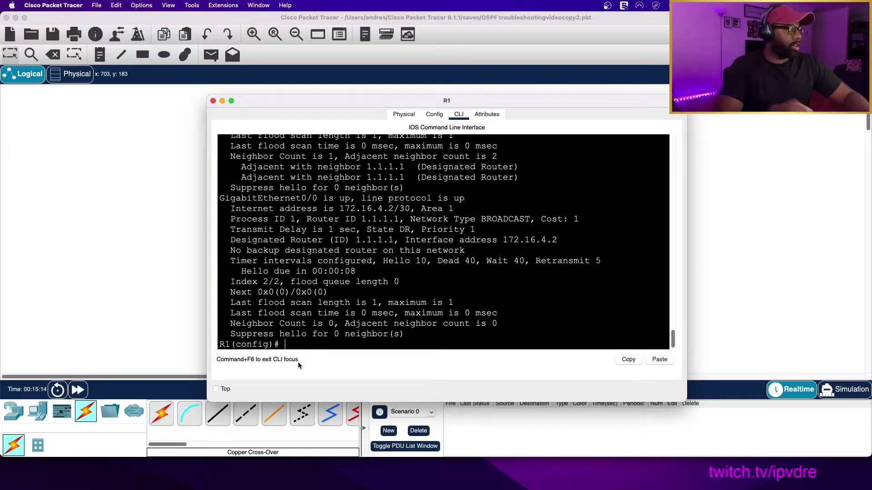
Enter "router ospf 1" on R1 and set the router ID to 8.8.8.8
{"action": "type", "text": "router"}
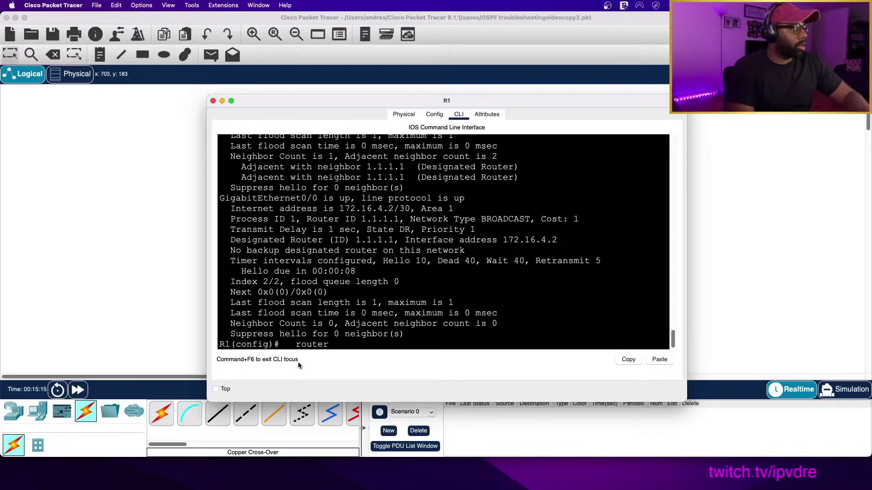
{"action": "type", "text": "router ospf "}
{"action": "type", "text": "1"}
{"action": "key", "text": "Return"}
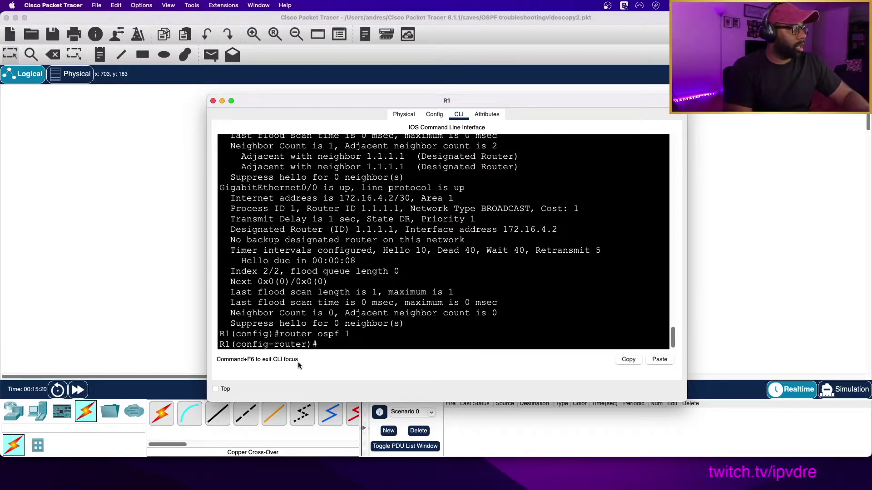
{"action": "type", "text": "router-id"}
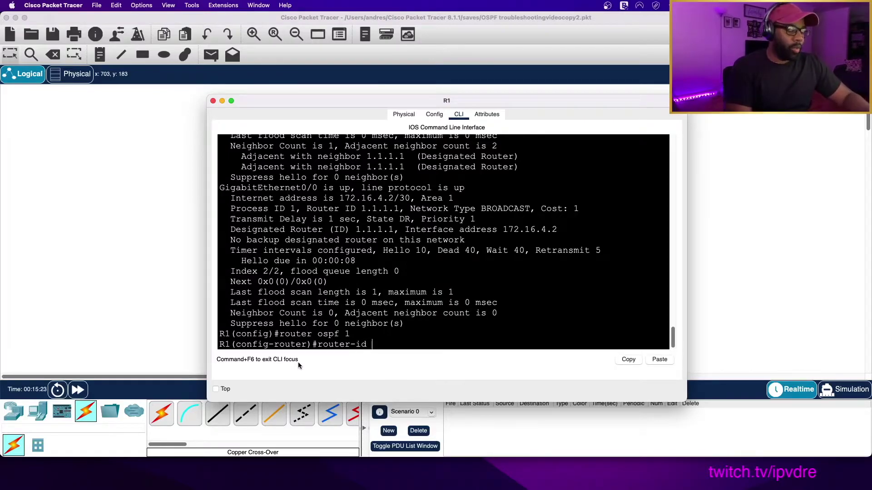
{"action": "type", "text": " 8.8.8.8"}
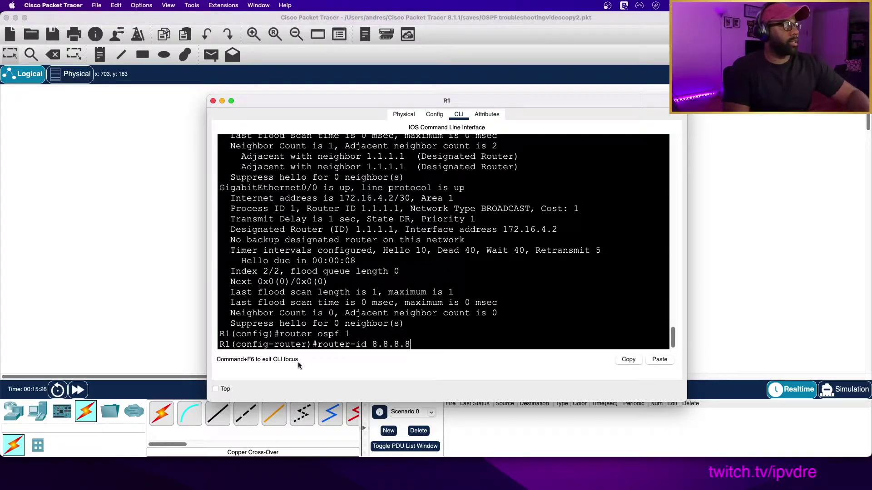
{"action": "key", "text": "Return"}
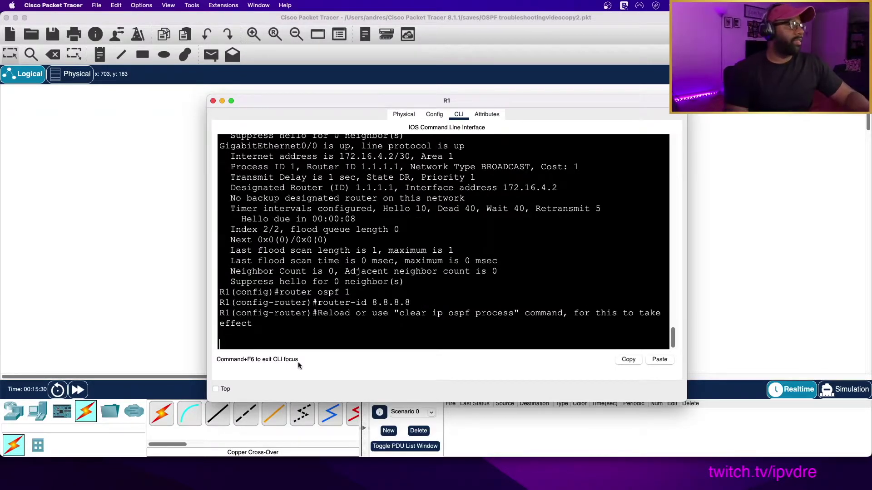
{"action": "left_click_drag", "start_coordinate": [370, 303], "coordinate": [414, 302]}
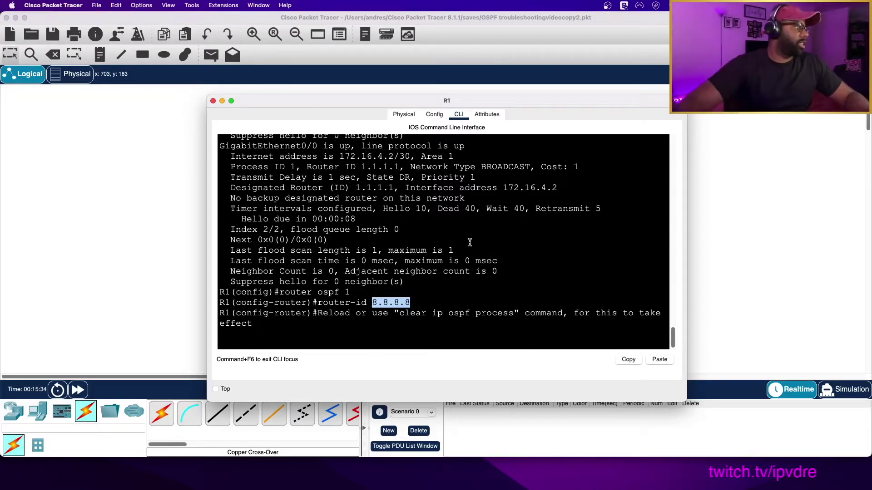
{"action": "left_click", "coordinate": [333, 331]}
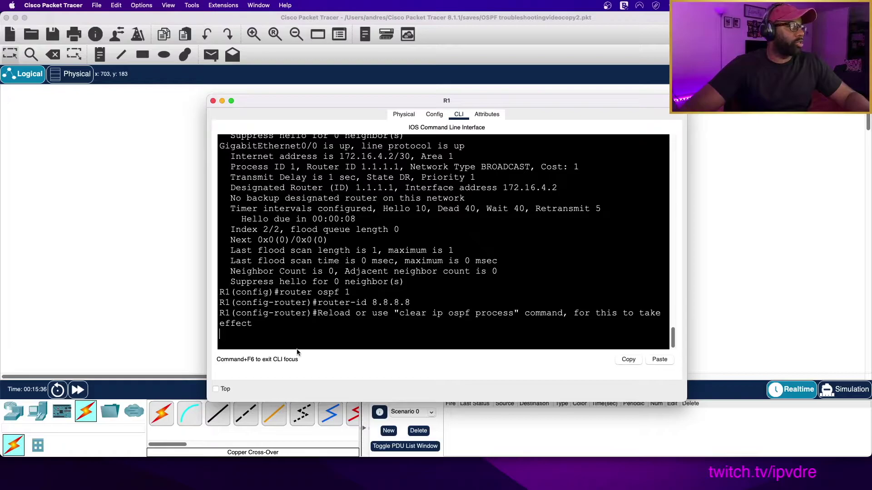
{"action": "key", "text": "Return"}
{"action": "key", "text": "Return"}
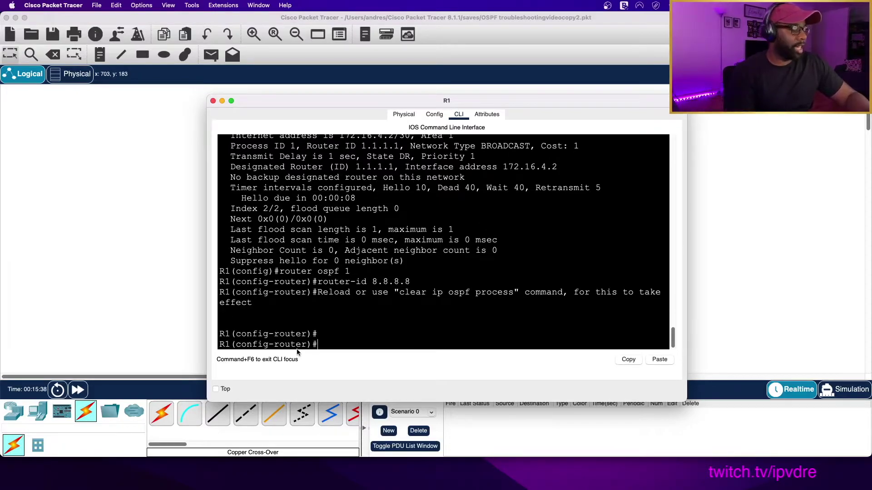
Try to reset OSPF on R1 with "clear ip ospf process" from router configuration mode
{"action": "type", "text": "clear ip ospf"}
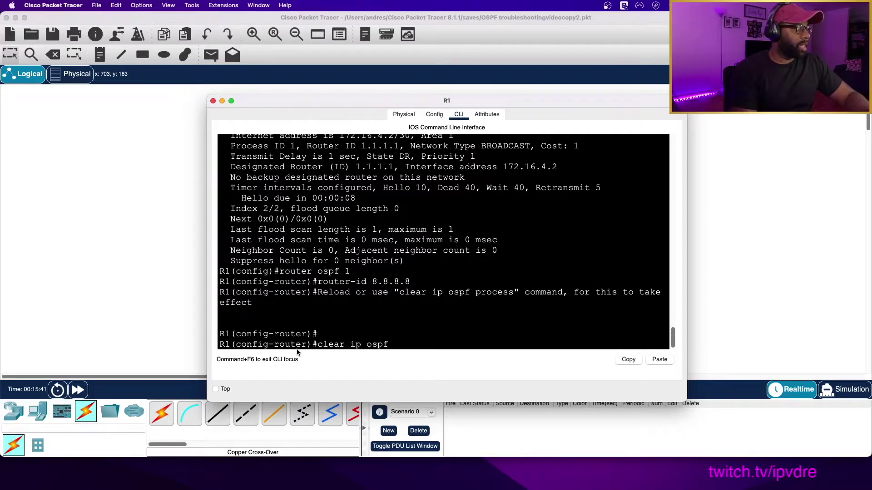
{"action": "type", "text": " process"}
{"action": "key", "text": "Return"}
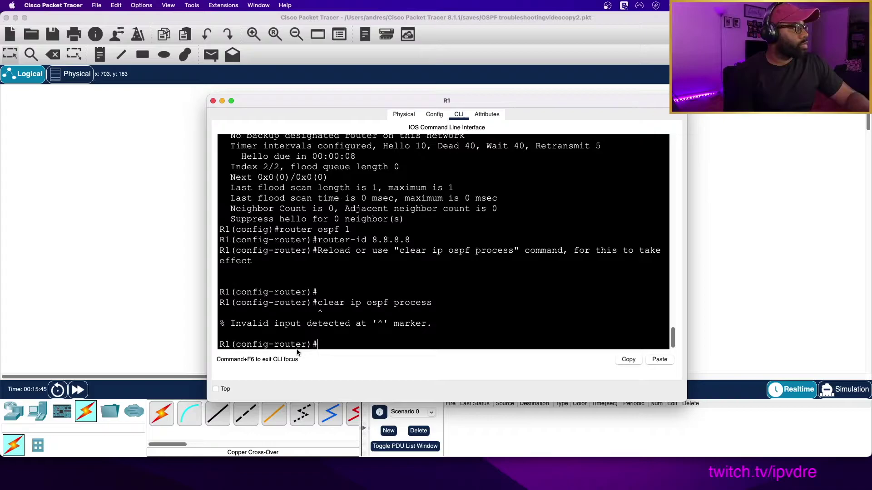
{"action": "key", "text": "Up"}
{"action": "key", "text": "BackSpace"}
{"action": "key", "text": "BackSpace"}
{"action": "key", "text": "BackSpace"}
{"action": "key", "text": "BackSpace"}
{"action": "key", "text": "BackSpace"}
{"action": "key", "text": "BackSpace"}
{"action": "key", "text": "BackSpace"}
{"action": "key", "text": "BackSpace"}
{"action": "key", "text": "BackSpace"}
{"action": "key", "text": "BackSpace"}
{"action": "key", "text": "BackSpace"}
{"action": "key", "text": "BackSpace"}
{"action": "key", "text": "BackSpace"}
{"action": "key", "text": "BackSpace"}
{"action": "key", "text": "BackSpace"}
{"action": "key", "text": "BackSpace"}
{"action": "key", "text": "BackSpace"}
{"action": "key", "text": "BackSpace"}
{"action": "key", "text": "BackSpace"}
{"action": "key", "text": "BackSpace"}
{"action": "key", "text": "BackSpace"}
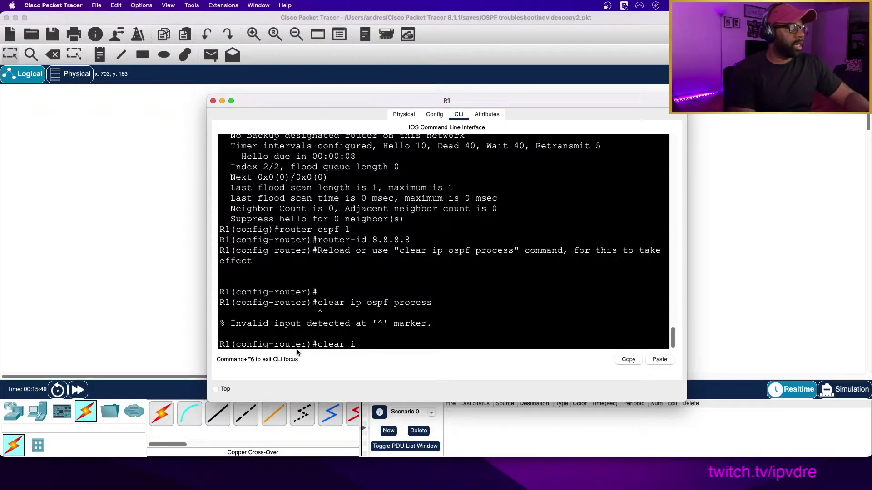
Exit to R1's global configuration mode and try "clear ip ospf process" there, checking the syntax against the earlier message
{"action": "type", "text": "exit"}
{"action": "key", "text": "Return"}
{"action": "type", "text": "clear ip ospf process"}
{"action": "key", "text": "Return"}
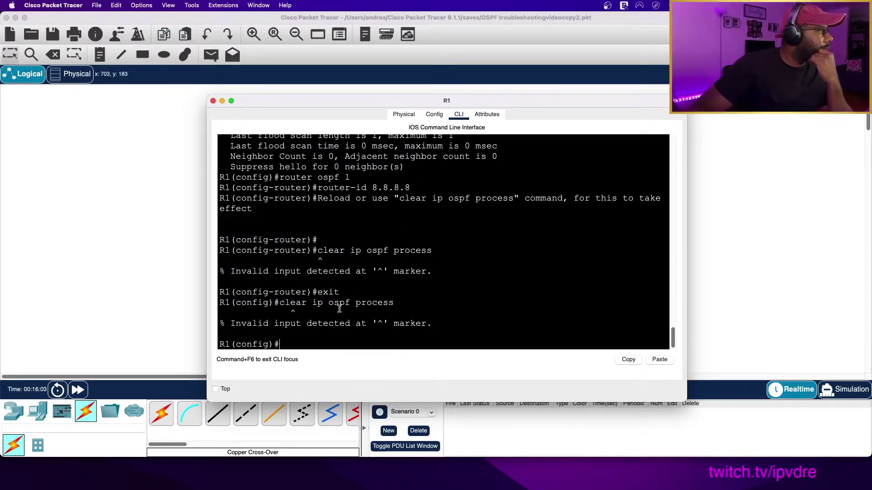
{"action": "left_click_drag", "start_coordinate": [399, 198], "coordinate": [513, 198]}
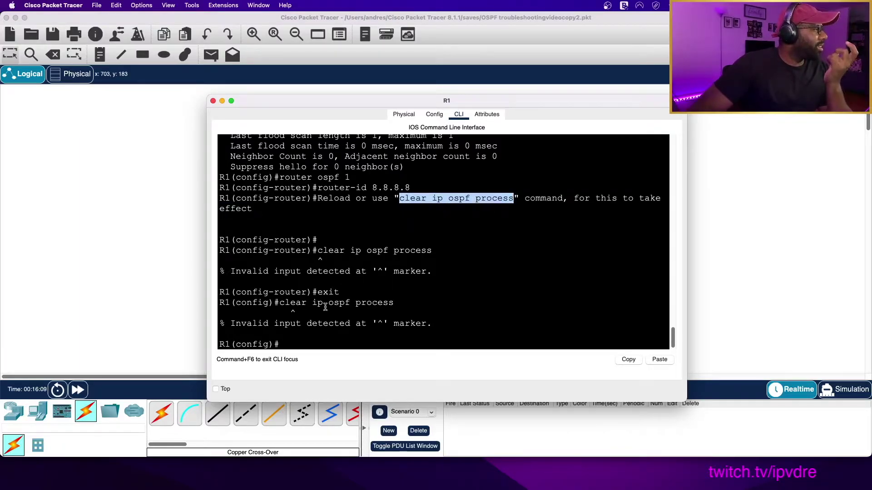
{"action": "left_click", "coordinate": [312, 345]}
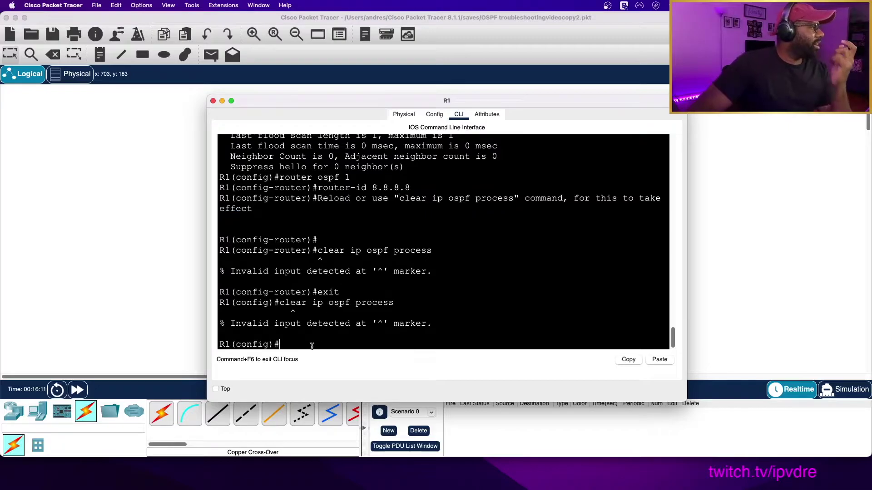
Run "do clear ip ospf process" on R1 and answer yes to reset all OSPF processes
{"action": "type", "text": "doc"}
{"action": "key", "text": "BackSpace"}
{"action": "key", "text": "BackSpace"}
{"action": "type", "text": "clear ip ospf process"}
{"action": "key", "text": "Return"}
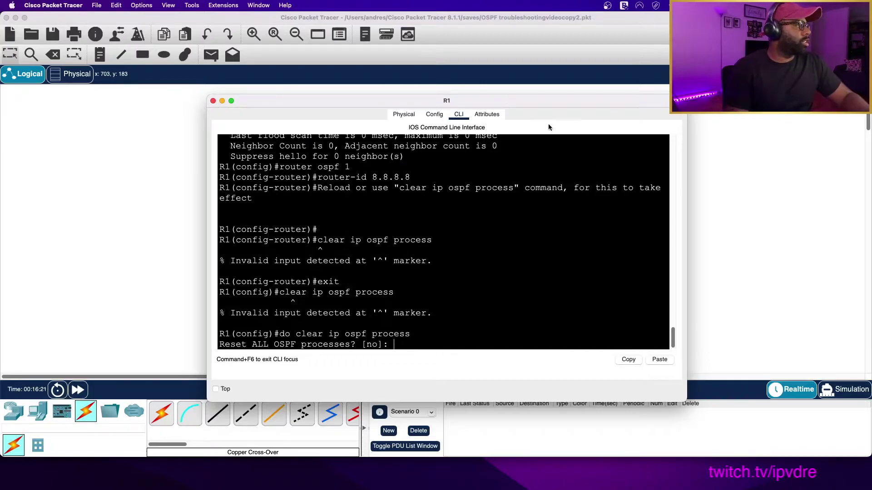
{"action": "type", "text": "yes"}
{"action": "key", "text": "Return"}
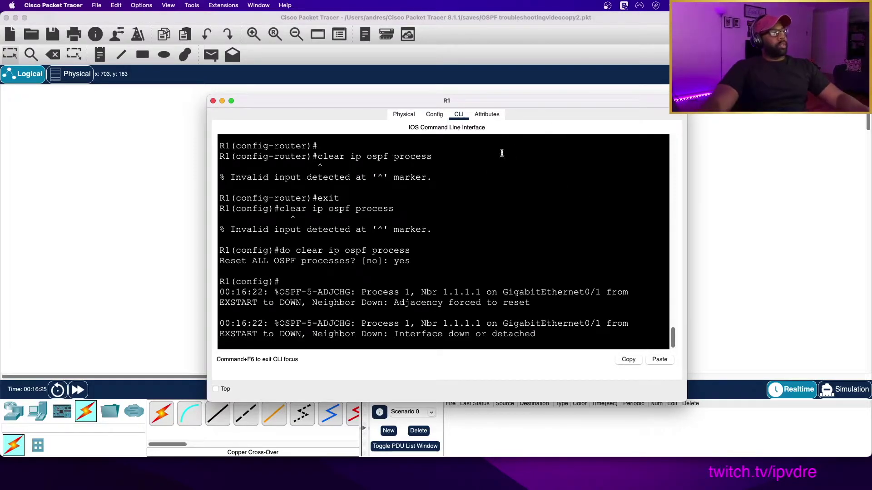
Review the adjacency messages after the OSPF reset on R1, then list its neighbors with "do sh ip ospf neighbor"
{"action": "scroll", "coordinate": [480, 179], "scroll_direction": "up", "scroll_amount": 2}
{"action": "scroll", "coordinate": [480, 178], "scroll_direction": "up", "scroll_amount": 1}
{"action": "left_click_drag", "start_coordinate": [399, 186], "coordinate": [513, 190]}
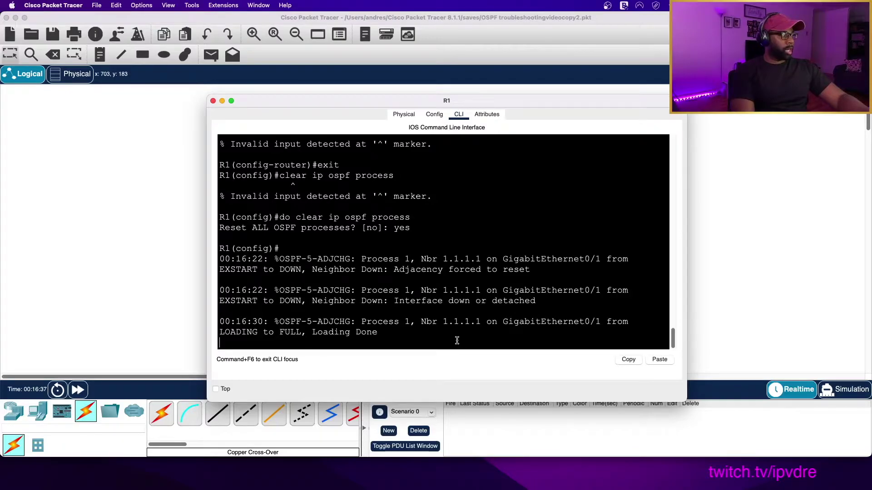
{"action": "key", "text": "Return"}
{"action": "key", "text": "Return"}
{"action": "key", "text": "Return"}
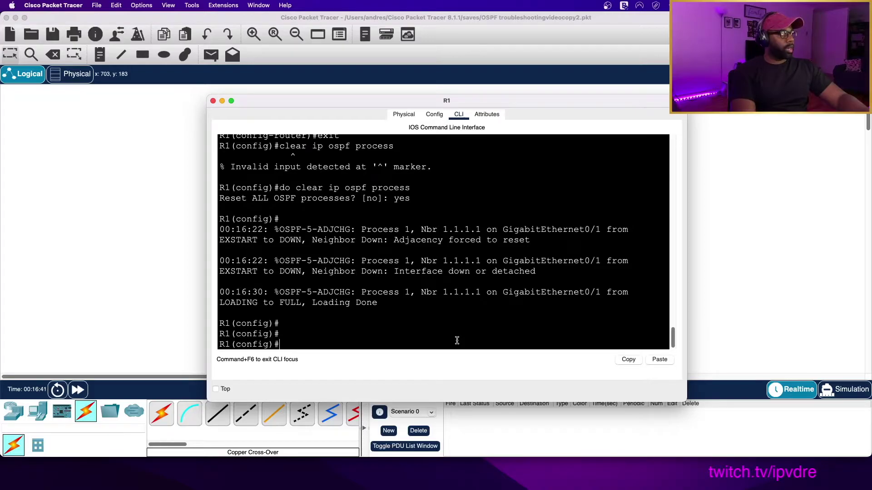
{"action": "type", "text": "do s"}
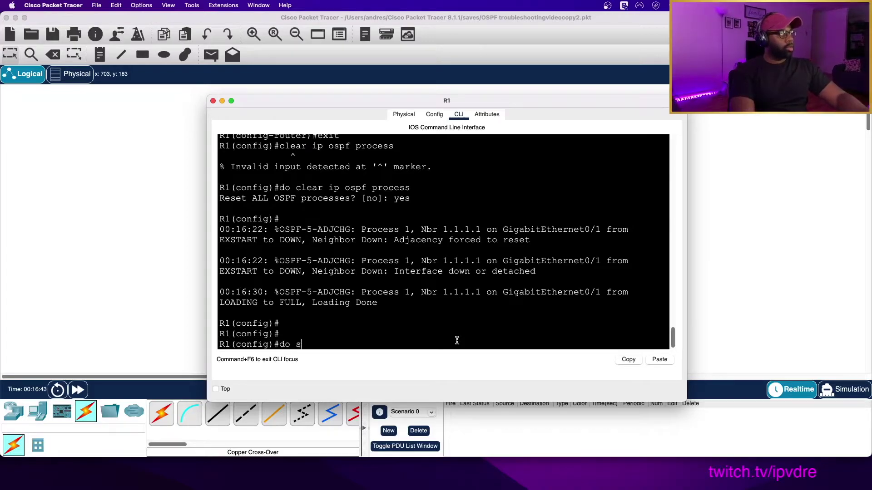
{"action": "type", "text": "h ip ospf neighbor"}
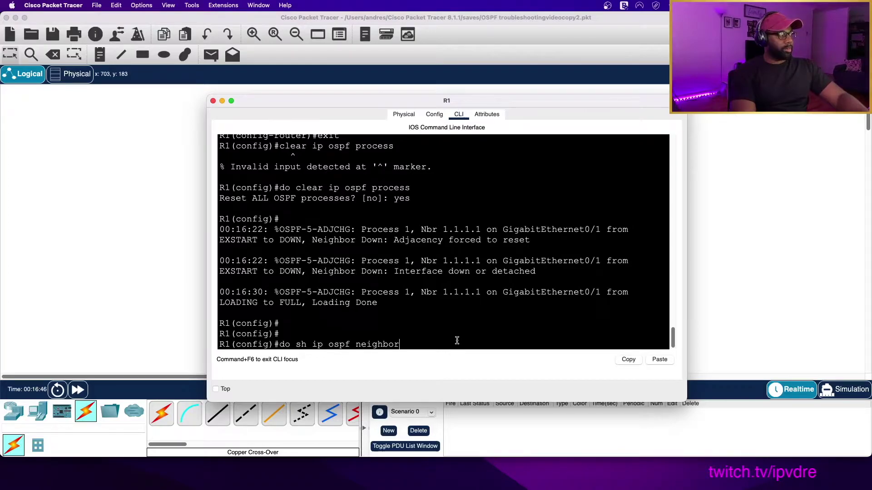
{"action": "key", "text": "Return"}
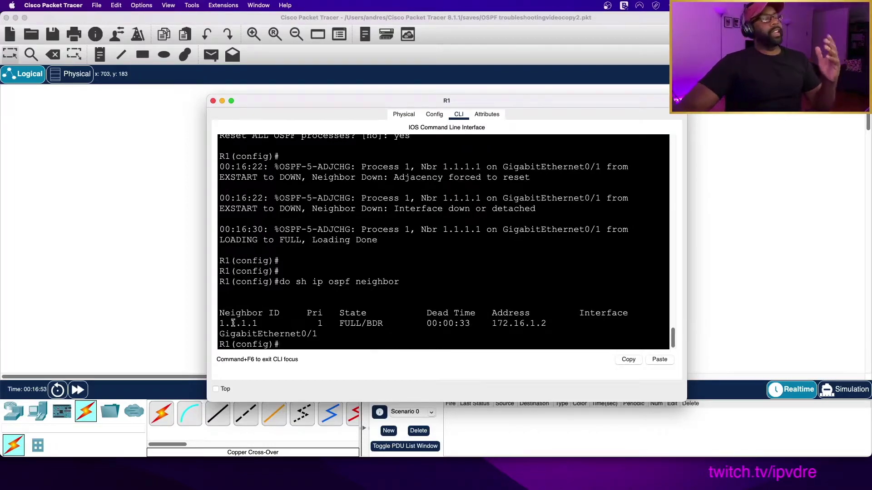
Check the neighbor ID and state in R1's OSPF neighbor table
{"action": "left_click_drag", "start_coordinate": [220, 325], "coordinate": [267, 320]}
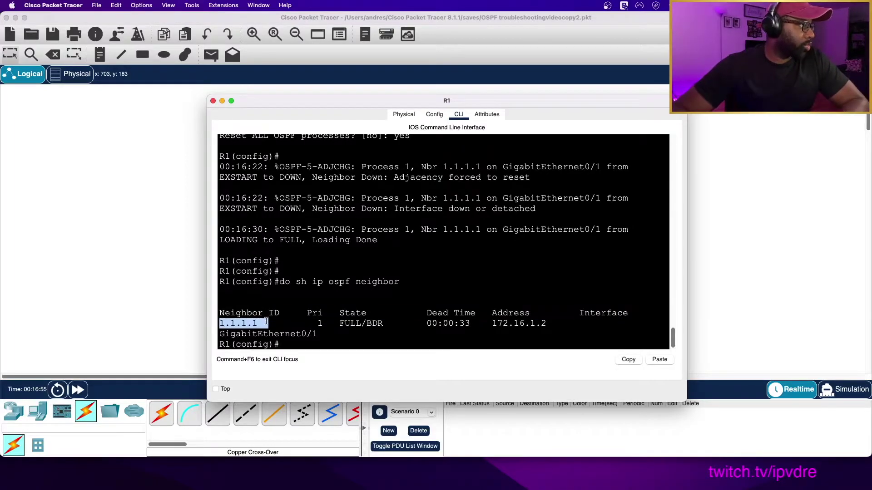
{"action": "left_click", "coordinate": [267, 323]}
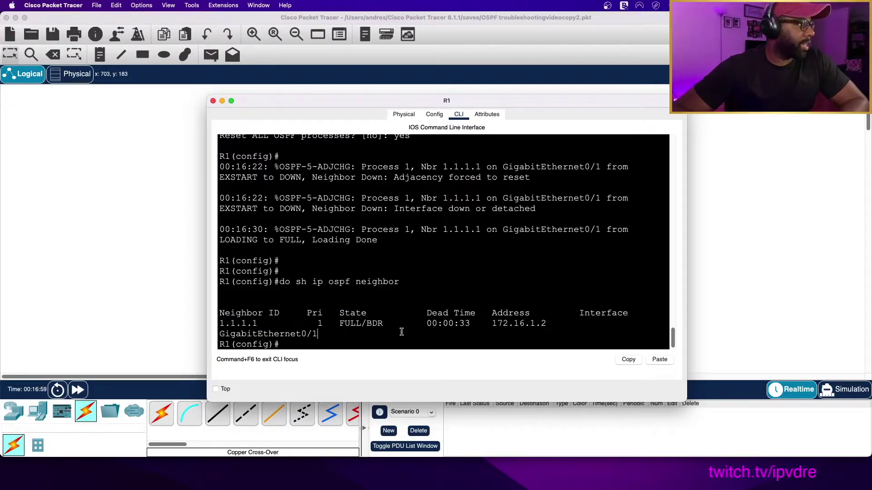
{"action": "left_click_drag", "start_coordinate": [372, 323], "coordinate": [386, 327]}
{"action": "left_click", "coordinate": [388, 330]}
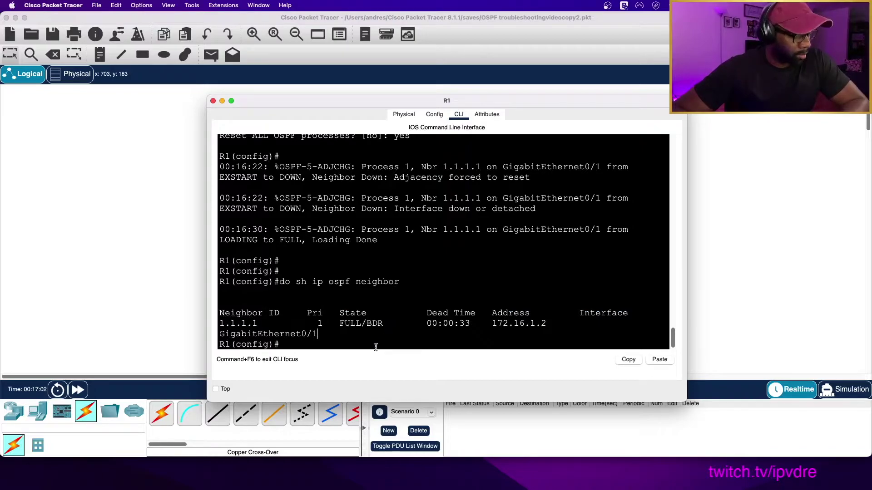
{"action": "scroll", "coordinate": [372, 331], "scroll_direction": "down", "scroll_amount": 1}
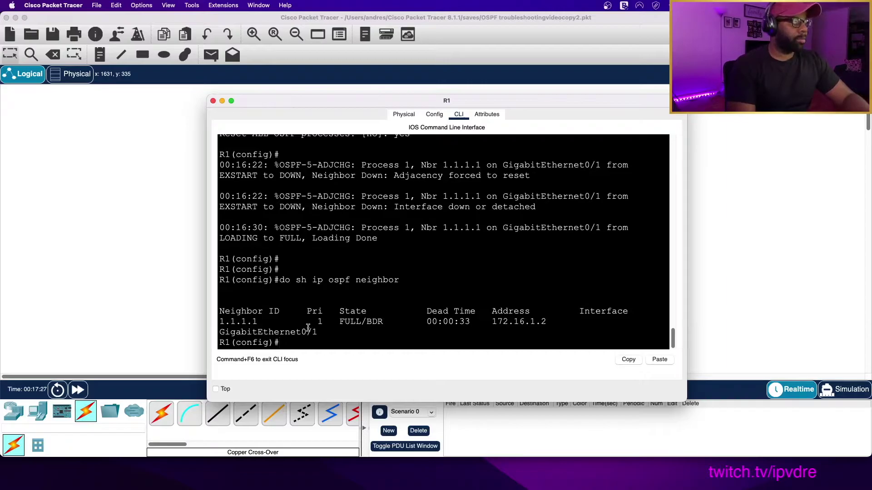
Run "do sh ip int" on R1 to list its interface details
{"action": "type", "text": "o sh ip inter"}
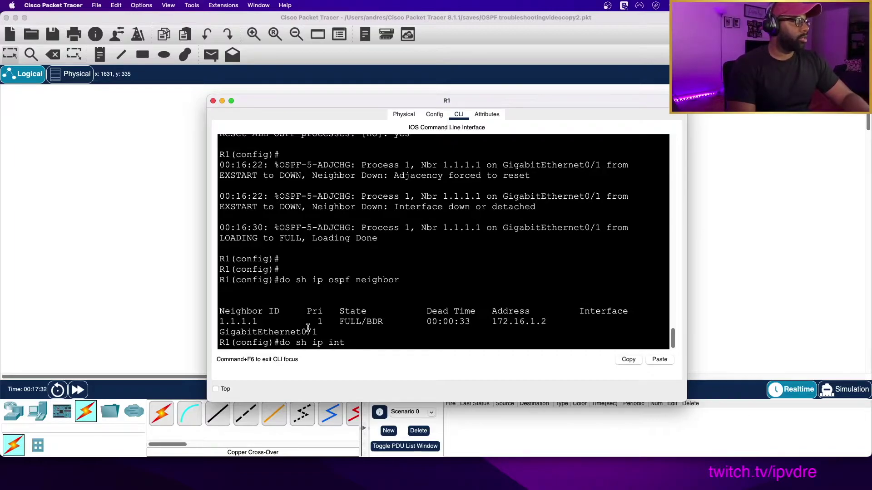
{"action": "key", "text": "Return"}
{"action": "right_click", "coordinate": [314, 330]}
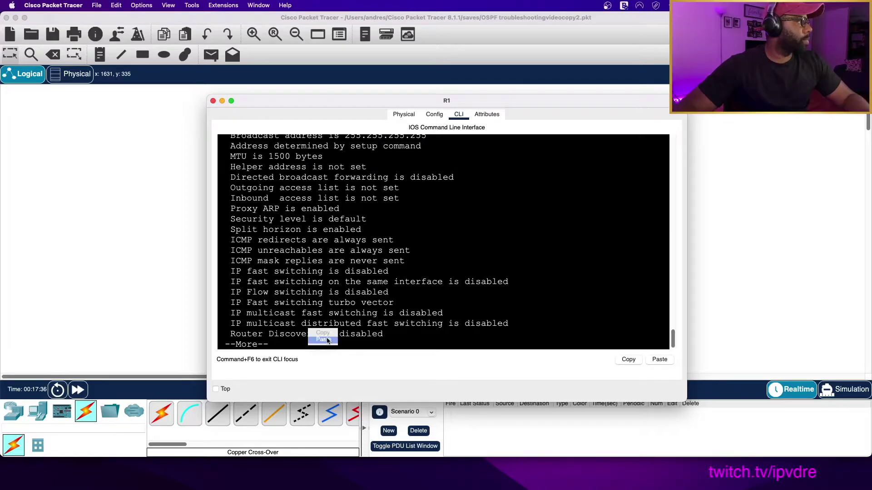
{"action": "left_click", "coordinate": [328, 341]}
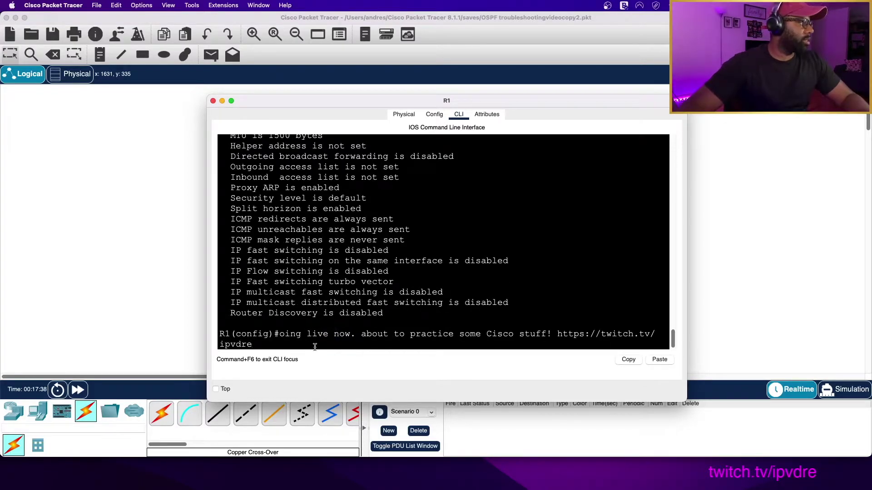
{"action": "left_click_drag", "start_coordinate": [315, 347], "coordinate": [278, 335]}
{"action": "key", "text": "BackSpace"}
{"action": "key", "text": "BackSpace"}
{"action": "key", "text": "BackSpace"}
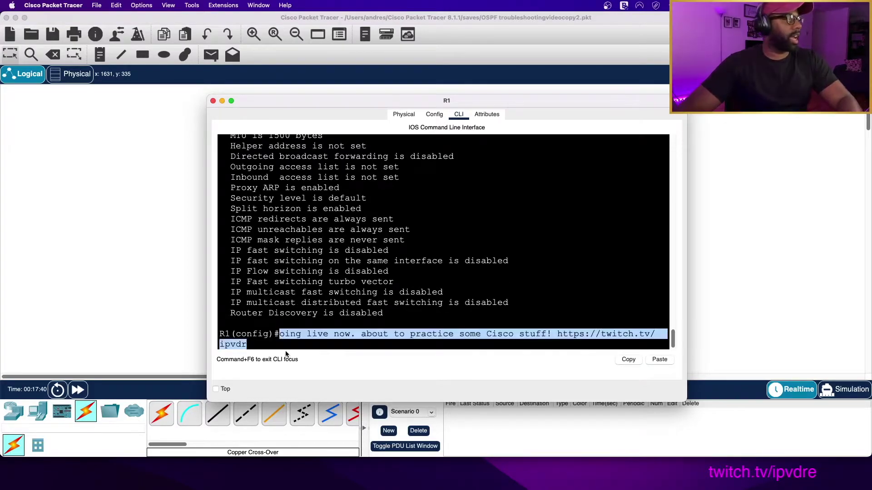
{"action": "key", "text": "BackSpace"}
{"action": "key", "text": "BackSpace"}
{"action": "key", "text": "BackSpace"}
{"action": "key", "text": "BackSpace"}
{"action": "key", "text": "BackSpace"}
{"action": "key", "text": "BackSpace"}
{"action": "key", "text": "BackSpace"}
{"action": "key", "text": "BackSpace"}
{"action": "key", "text": "BackSpace"}
{"action": "key", "text": "BackSpace"}
{"action": "key", "text": "BackSpace"}
{"action": "key", "text": "BackSpace"}
{"action": "key", "text": "BackSpace"}
{"action": "key", "text": "BackSpace"}
{"action": "key", "text": "BackSpace"}
{"action": "key", "text": "BackSpace"}
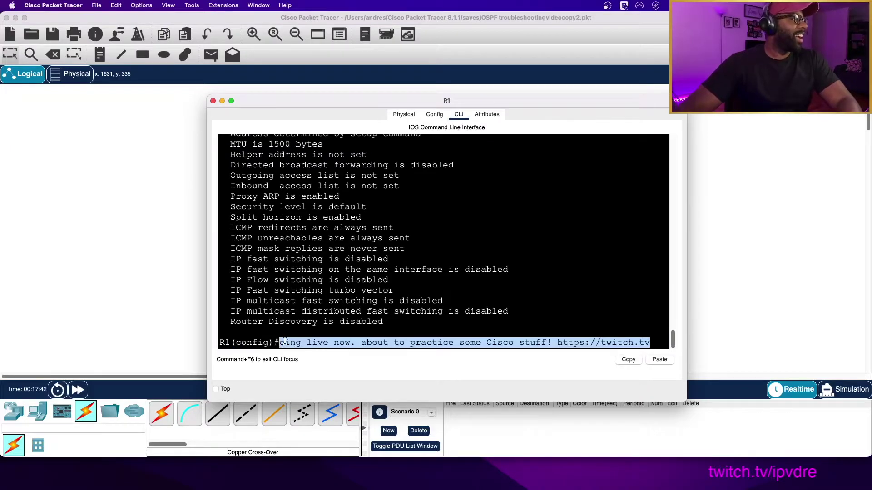
{"action": "key", "text": "BackSpace"}
{"action": "key", "text": "BackSpace"}
{"action": "key", "text": "BackSpace"}
{"action": "key", "text": "BackSpace"}
{"action": "key", "text": "BackSpace"}
{"action": "key", "text": "BackSpace"}
{"action": "key", "text": "BackSpace"}
{"action": "key", "text": "BackSpace"}
{"action": "key", "text": "BackSpace"}
{"action": "key", "text": "BackSpace"}
{"action": "key", "text": "BackSpace"}
{"action": "key", "text": "BackSpace"}
{"action": "key", "text": "BackSpace"}
{"action": "key", "text": "BackSpace"}
{"action": "key", "text": "BackSpace"}
{"action": "key", "text": "BackSpace"}
{"action": "key", "text": "BackSpace"}
{"action": "key", "text": "BackSpace"}
{"action": "key", "text": "BackSpace"}
{"action": "key", "text": "BackSpace"}
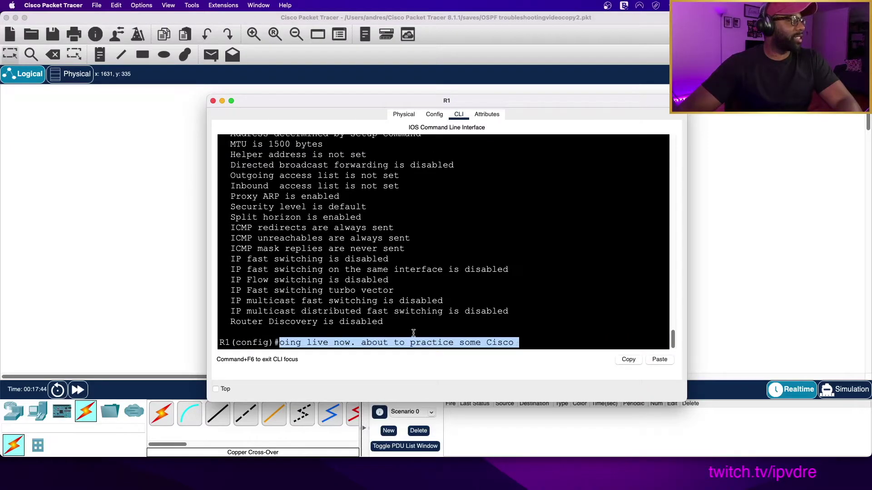
{"action": "key", "text": "BackSpace"}
{"action": "key", "text": "BackSpace"}
{"action": "key", "text": "BackSpace"}
{"action": "key", "text": "BackSpace"}
{"action": "key", "text": "BackSpace"}
{"action": "key", "text": "BackSpace"}
{"action": "key", "text": "BackSpace"}
{"action": "key", "text": "BackSpace"}
{"action": "key", "text": "BackSpace"}
{"action": "key", "text": "BackSpace"}
{"action": "key", "text": "BackSpace"}
{"action": "key", "text": "BackSpace"}
{"action": "key", "text": "BackSpace"}
{"action": "key", "text": "BackSpace"}
{"action": "key", "text": "BackSpace"}
{"action": "key", "text": "BackSpace"}
{"action": "key", "text": "BackSpace"}
{"action": "key", "text": "BackSpace"}
{"action": "key", "text": "BackSpace"}
{"action": "key", "text": "BackSpace"}
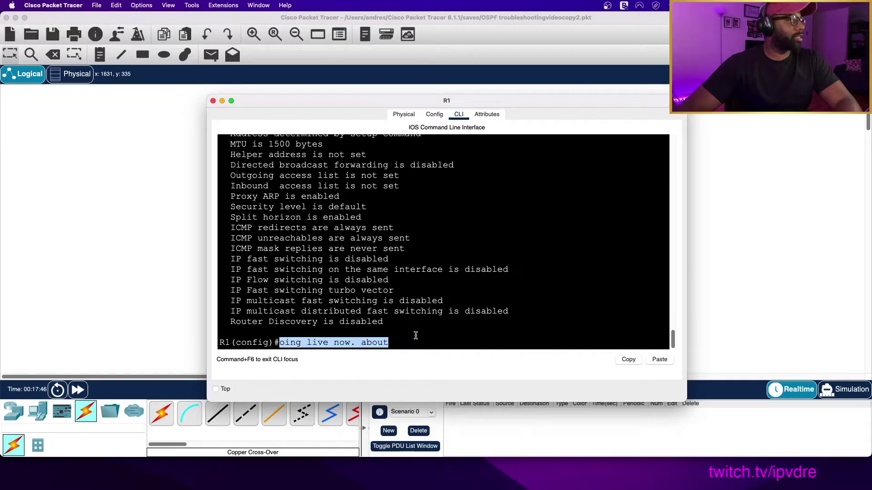
{"action": "key", "text": "BackSpace"}
{"action": "key", "text": "BackSpace"}
{"action": "key", "text": "BackSpace"}
{"action": "key", "text": "BackSpace"}
{"action": "key", "text": "BackSpace"}
{"action": "key", "text": "BackSpace"}
{"action": "key", "text": "BackSpace"}
{"action": "key", "text": "BackSpace"}
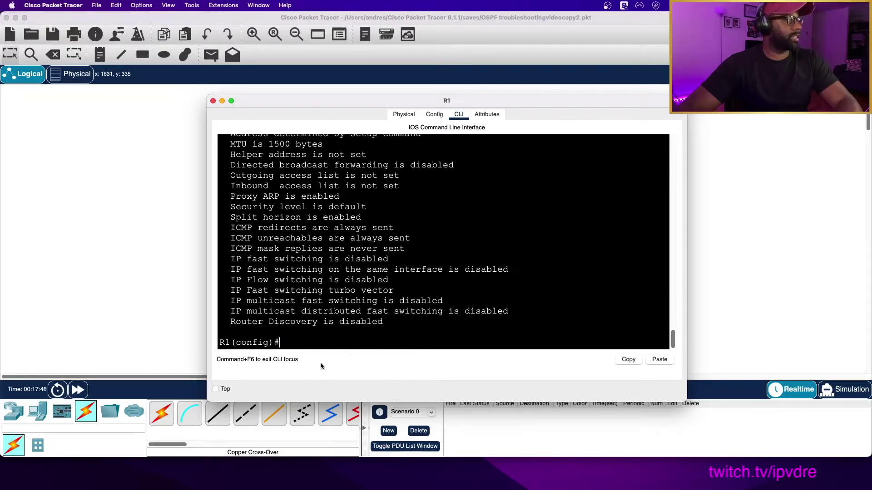
Read through the GigabitEthernet0/0 details in R1's "do sh ip int" output
{"action": "scroll", "coordinate": [325, 281], "scroll_direction": "up", "scroll_amount": 5}
{"action": "scroll", "coordinate": [326, 280], "scroll_direction": "down", "scroll_amount": 3}
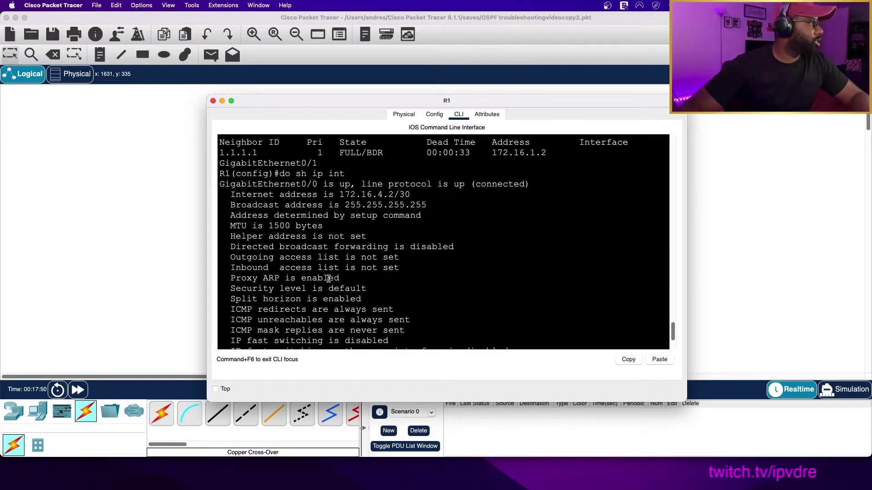
{"action": "scroll", "coordinate": [334, 269], "scroll_direction": "down", "scroll_amount": 4}
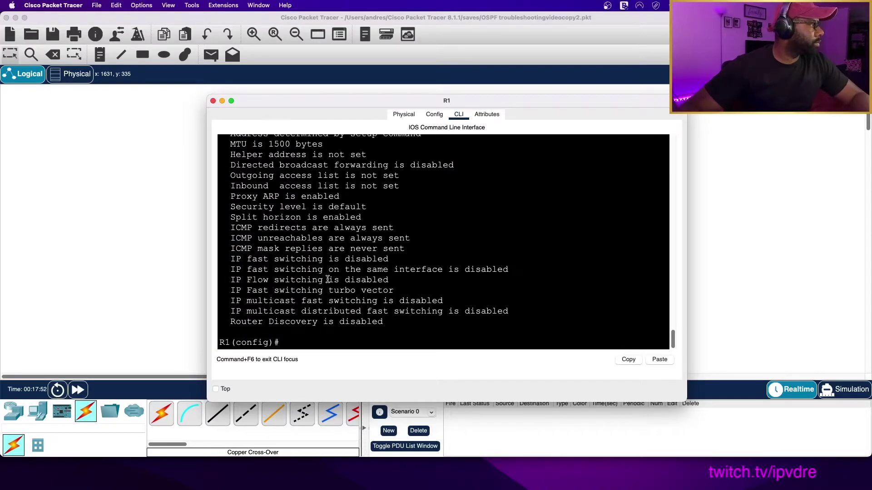
{"action": "scroll", "coordinate": [297, 341], "scroll_direction": "up", "scroll_amount": 6}
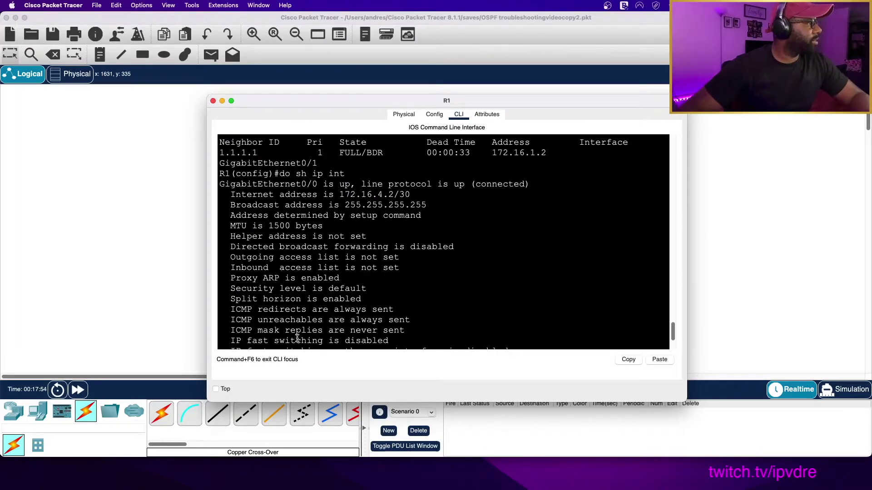
{"action": "scroll", "coordinate": [297, 340], "scroll_direction": "down", "scroll_amount": 6}
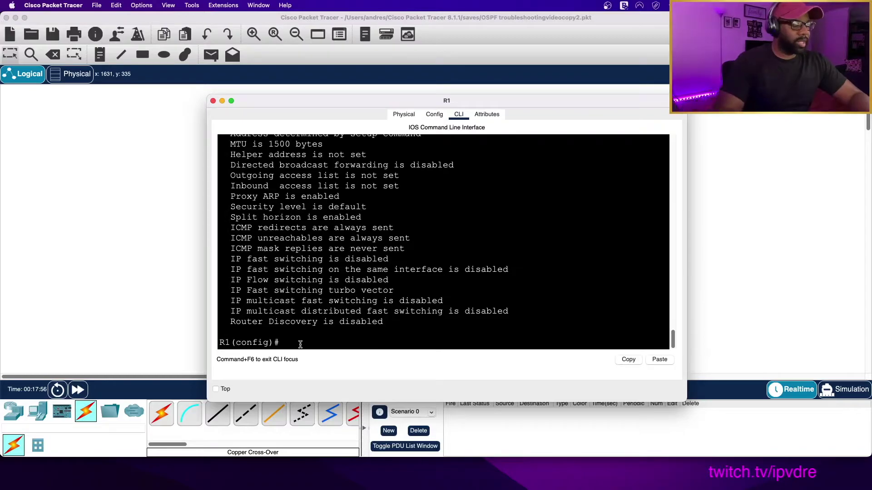
Run "do sh ip ospf int" on R1 and compare the OSPF details of GigabitEthernet0/1 and GigabitEthernet0/0
{"action": "type", "text": "do sh ip"}
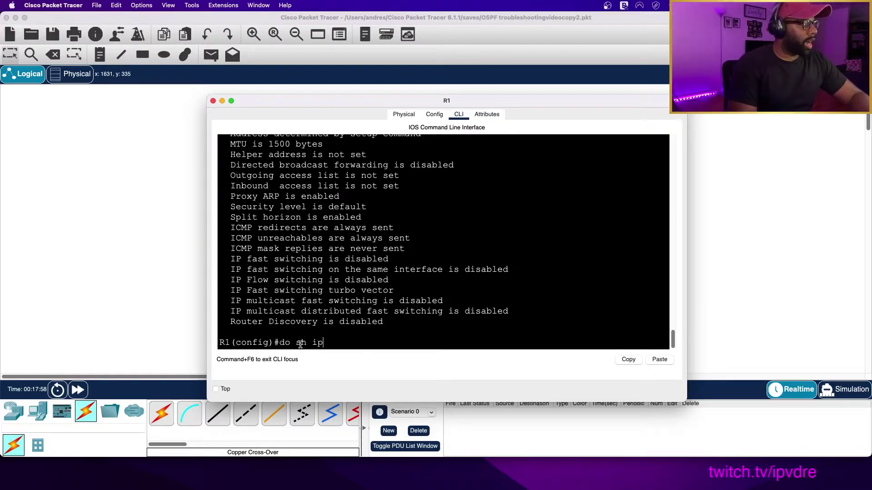
{"action": "type", "text": " ospf int"}
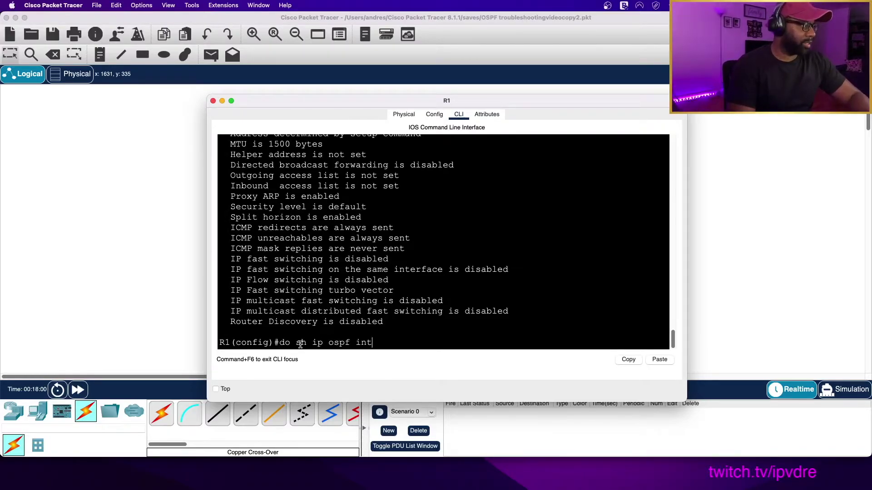
{"action": "key", "text": "Return"}
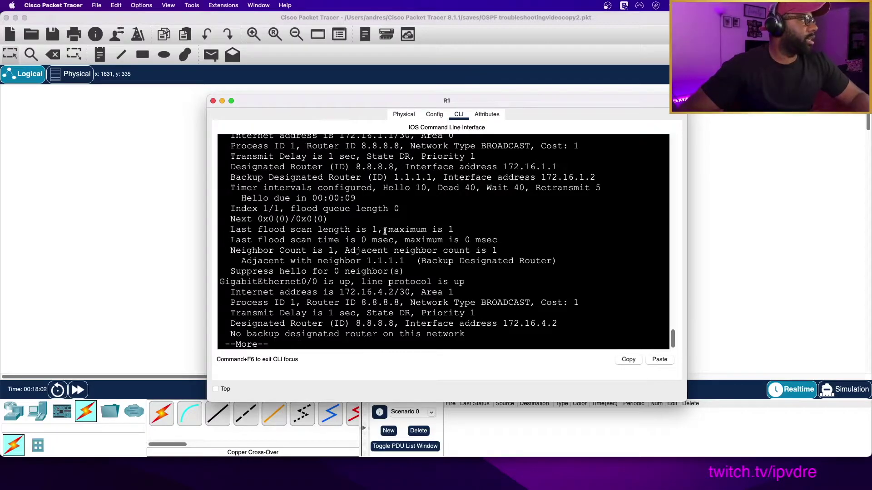
{"action": "scroll", "coordinate": [422, 259], "scroll_direction": "up", "scroll_amount": 3}
{"action": "scroll", "coordinate": [423, 254], "scroll_direction": "up", "scroll_amount": 2}
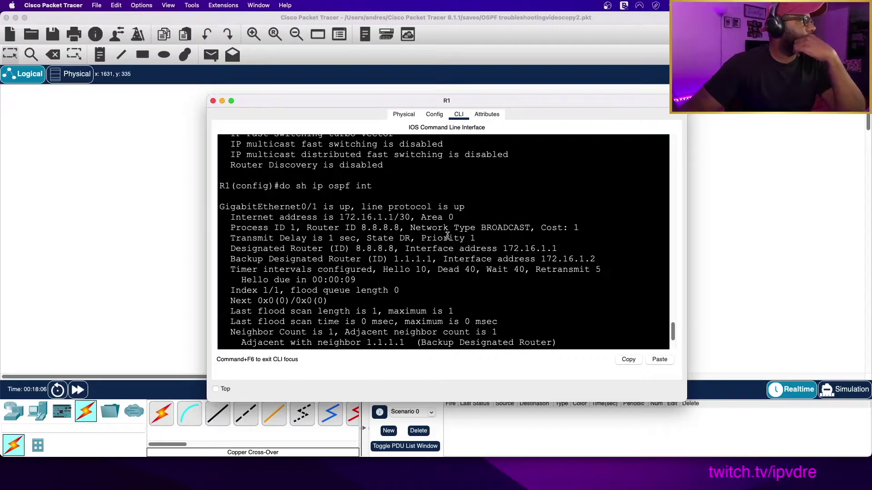
{"action": "scroll", "coordinate": [539, 257], "scroll_direction": "down", "scroll_amount": 3}
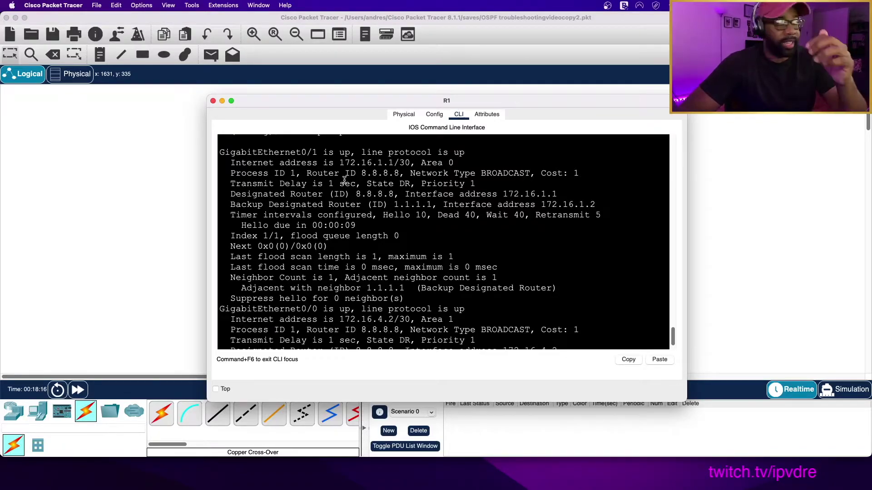
{"action": "scroll", "coordinate": [351, 224], "scroll_direction": "down", "scroll_amount": 1}
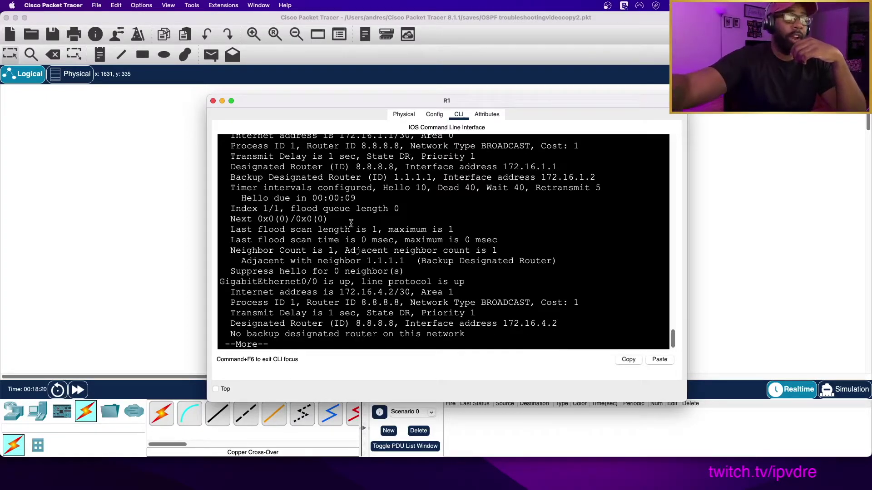
{"action": "scroll", "coordinate": [351, 223], "scroll_direction": "up", "scroll_amount": 3}
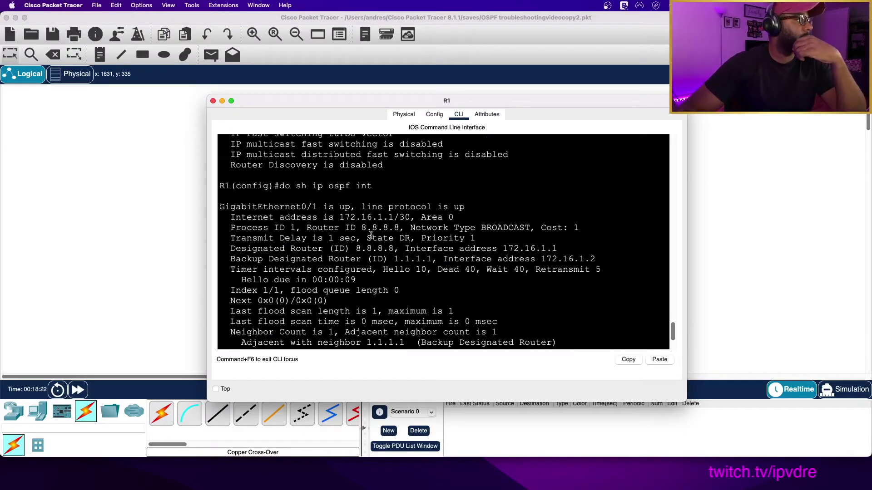
{"action": "scroll", "coordinate": [372, 237], "scroll_direction": "down", "scroll_amount": 2}
{"action": "scroll", "coordinate": [371, 237], "scroll_direction": "down", "scroll_amount": 1}
{"action": "scroll", "coordinate": [372, 238], "scroll_direction": "up", "scroll_amount": 2}
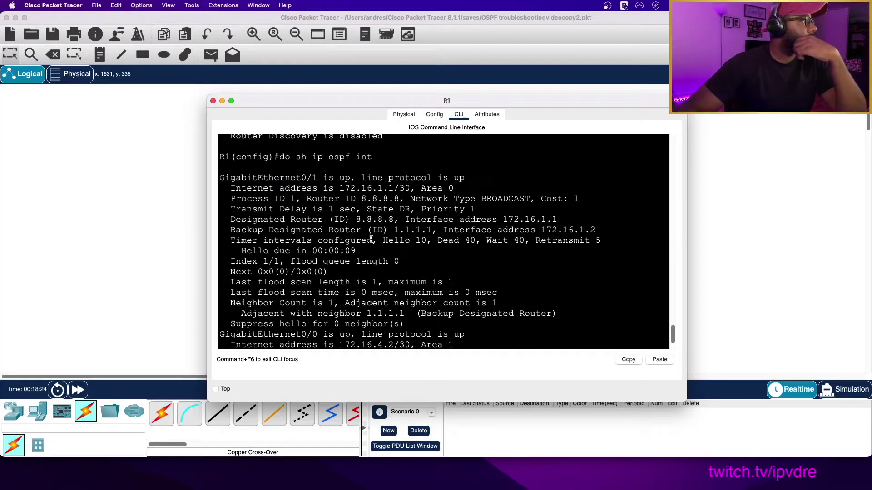
{"action": "scroll", "coordinate": [370, 236], "scroll_direction": "down", "scroll_amount": 1}
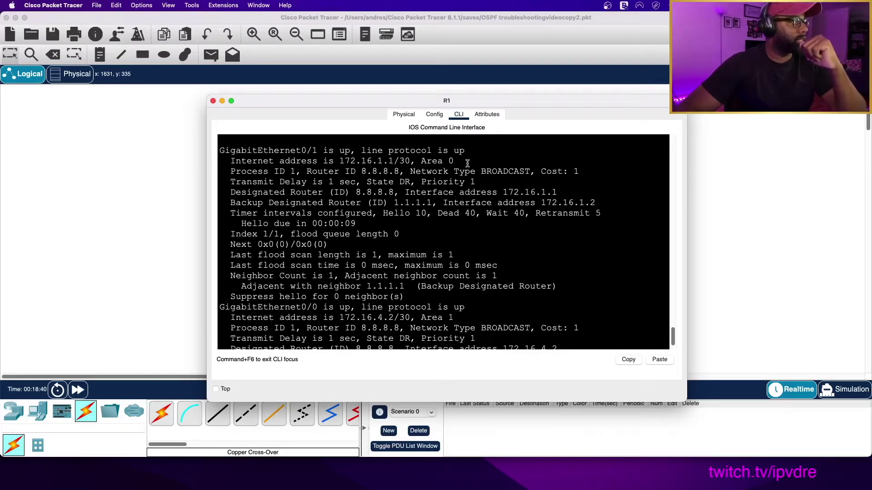
Examine the router ID, network type and timer intervals of GigabitEthernet0/1 in R1's OSPF interface output
{"action": "left_click_drag", "start_coordinate": [307, 172], "coordinate": [400, 172]}
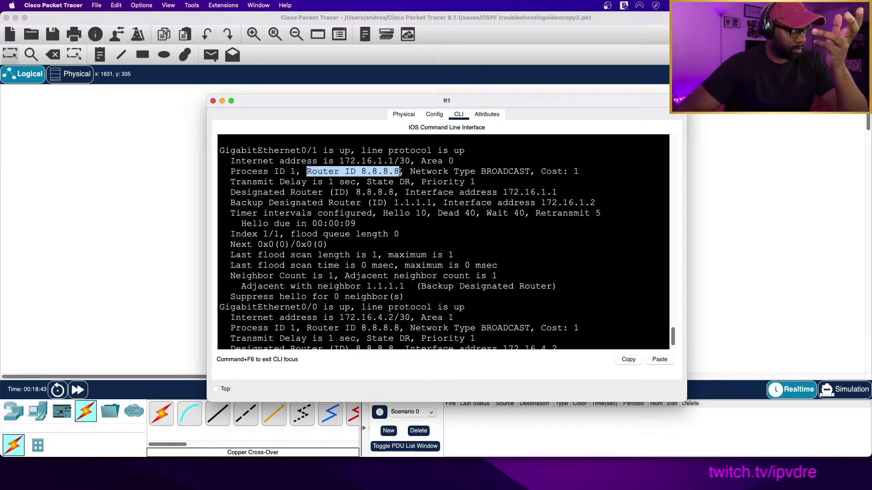
{"action": "left_click", "coordinate": [461, 191]}
{"action": "left_click_drag", "start_coordinate": [409, 172], "coordinate": [531, 170]}
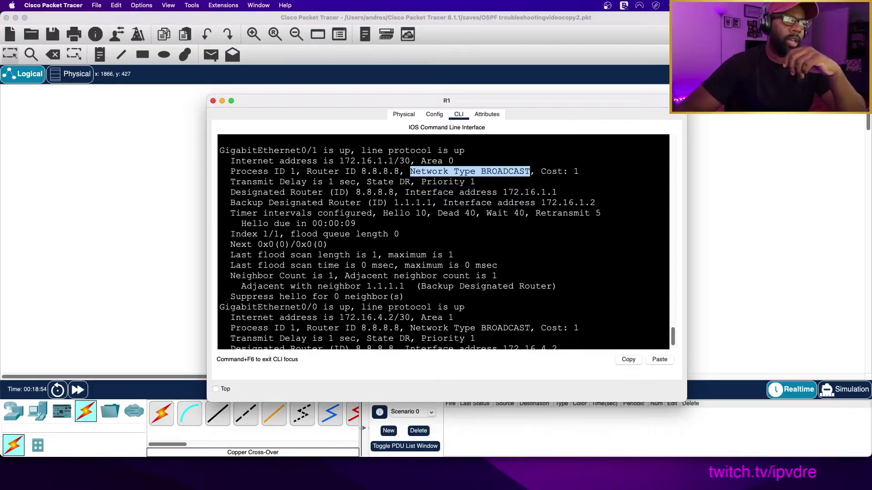
{"action": "scroll", "coordinate": [437, 263], "scroll_direction": "down", "scroll_amount": 2}
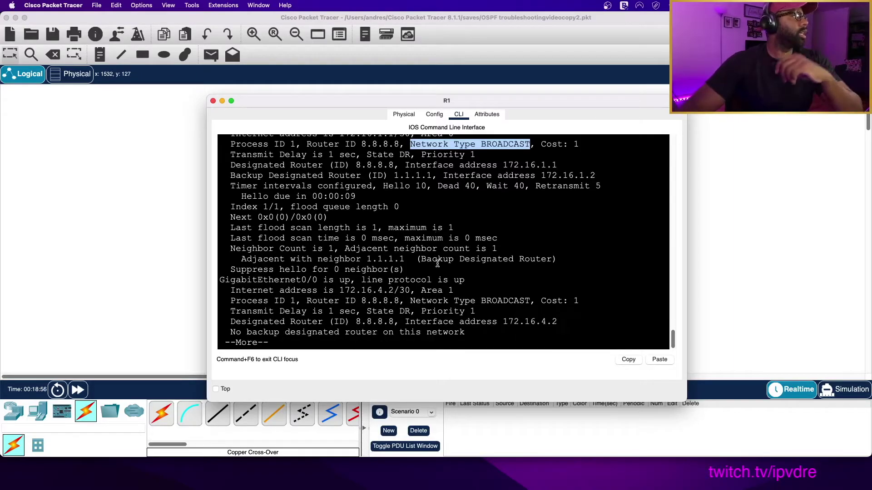
{"action": "left_click", "coordinate": [400, 220]}
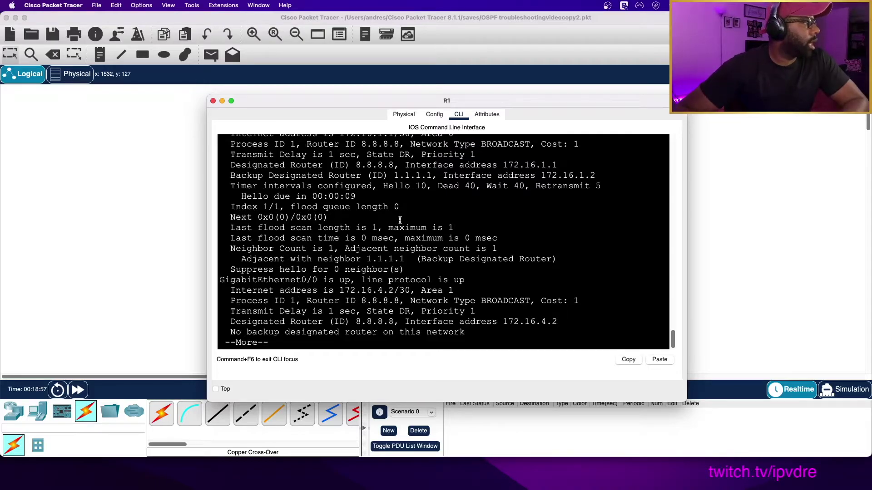
{"action": "scroll", "coordinate": [411, 241], "scroll_direction": "up", "scroll_amount": 4}
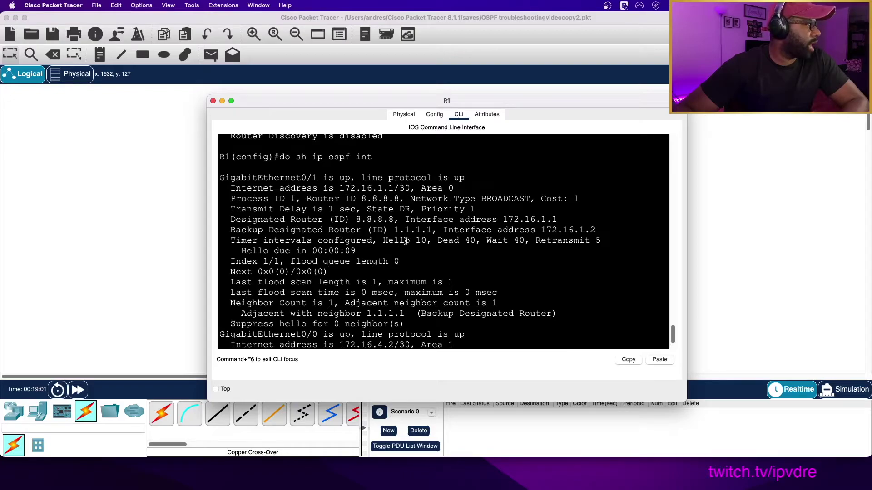
Read the remaining OSPF details of GigabitEthernet0/0 through the end of R1's OSPF interface output
{"action": "left_click", "coordinate": [121, 225]}
{"action": "left_click", "coordinate": [319, 178]}
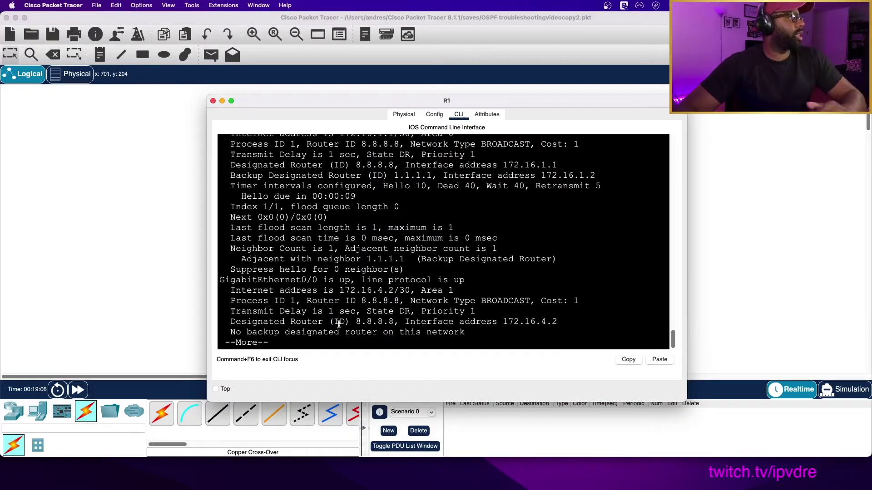
{"action": "key", "text": "space"}
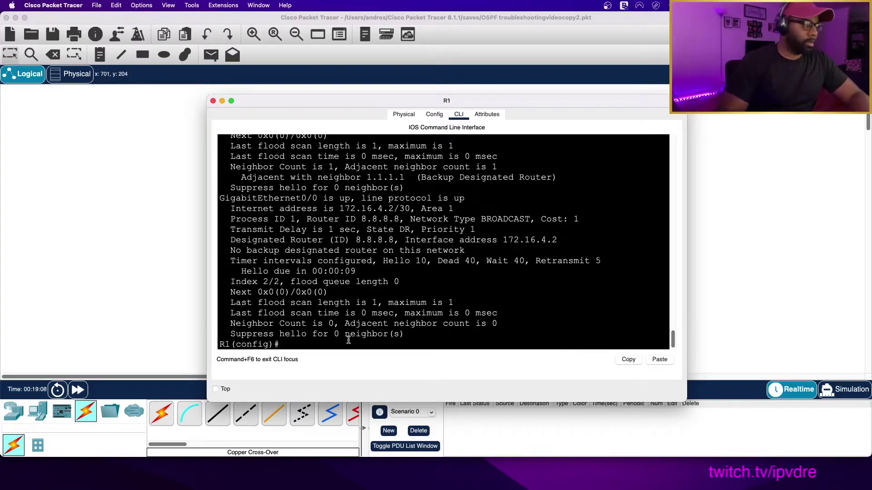
Run "do sh ip ospf neighbor" on R1 and examine the listed neighbor's ID, priority and state
{"action": "key", "text": "Up"}
{"action": "key", "text": "Up"}
{"action": "key", "text": "Up"}
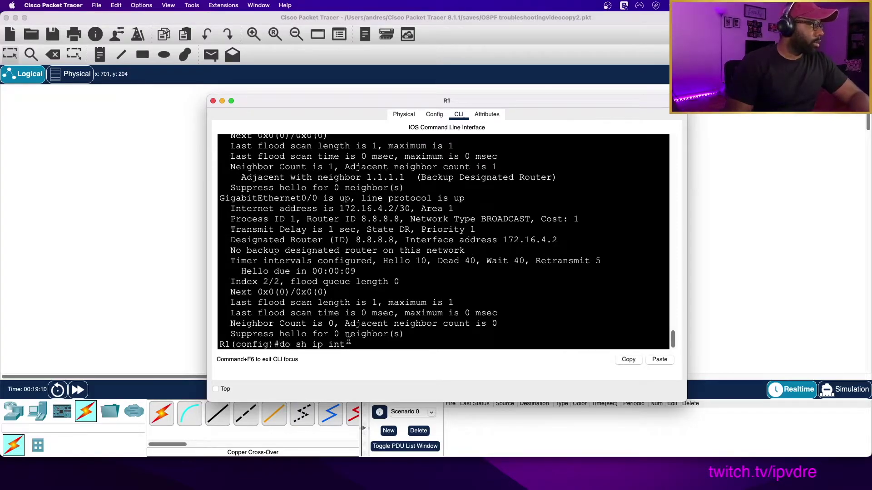
{"action": "key", "text": "Return"}
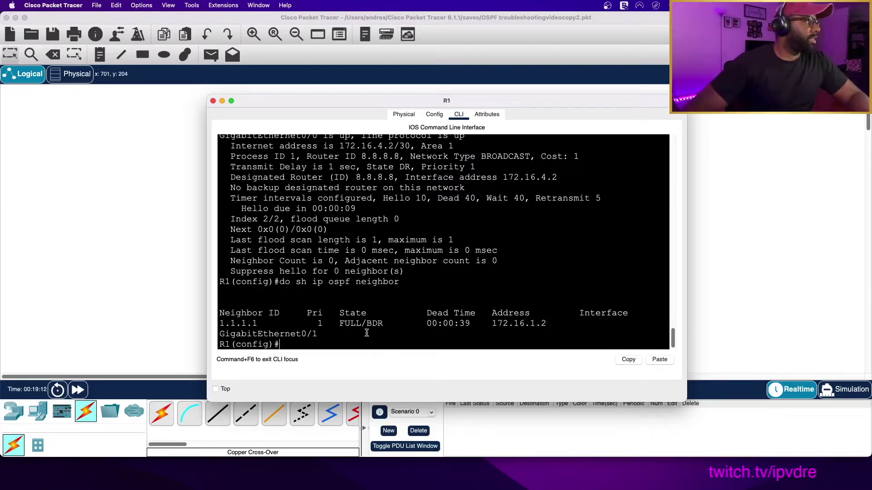
{"action": "left_click_drag", "start_coordinate": [219, 323], "coordinate": [261, 322]}
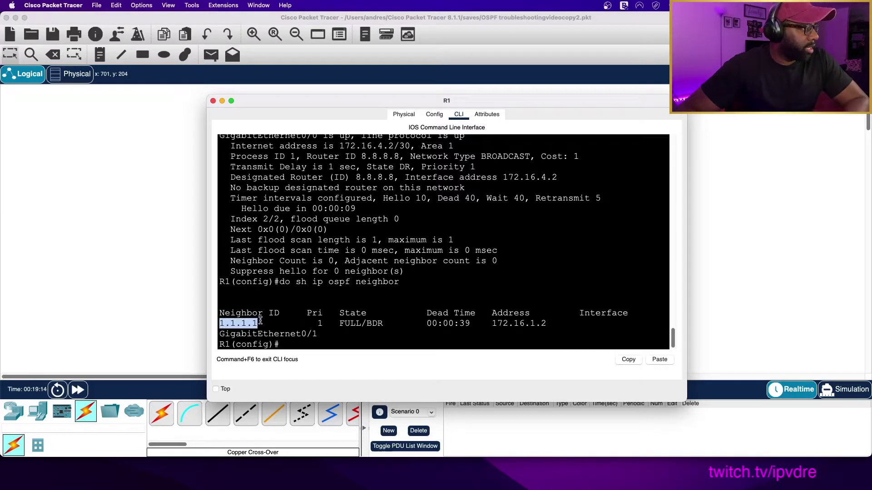
{"action": "left_click", "coordinate": [317, 323]}
{"action": "left_click_drag", "start_coordinate": [340, 323], "coordinate": [382, 325]}
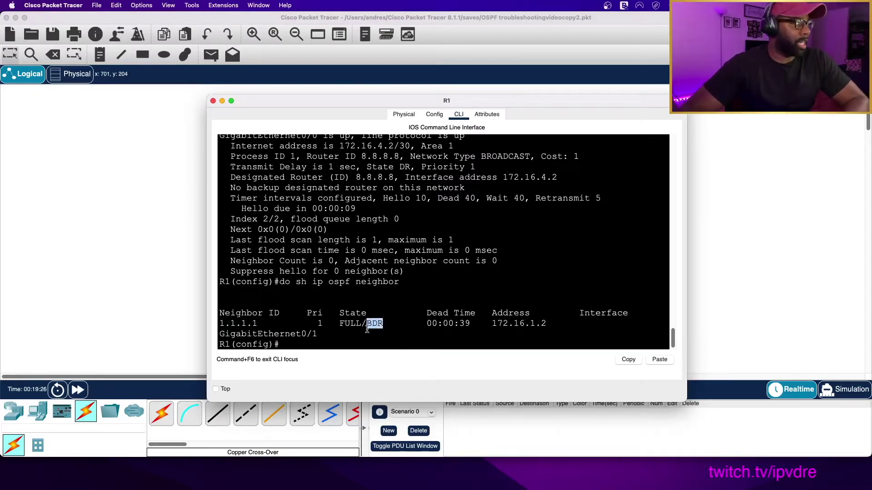
{"action": "left_click", "coordinate": [326, 342]}
Compare R1's neighbor table with the designated router details in the earlier "do sh ip ospf int" output
{"action": "scroll", "coordinate": [378, 289], "scroll_direction": "up", "scroll_amount": 5}
{"action": "scroll", "coordinate": [379, 289], "scroll_direction": "up", "scroll_amount": 4}
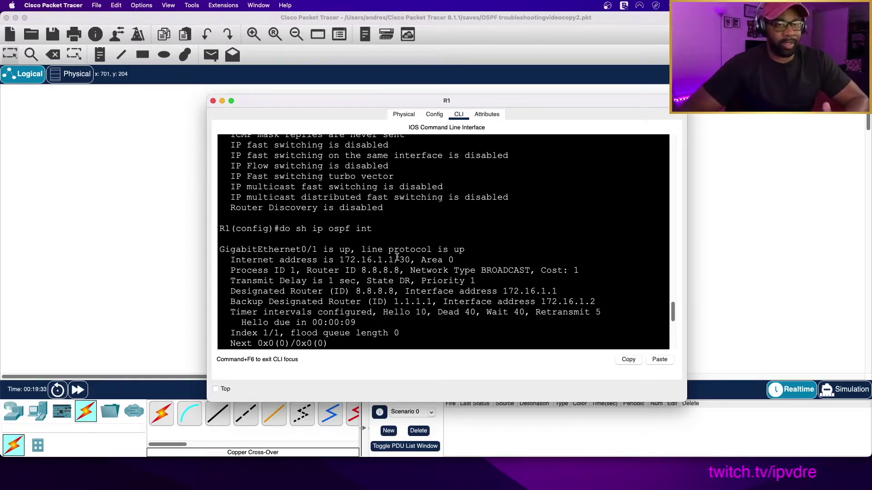
{"action": "scroll", "coordinate": [384, 252], "scroll_direction": "down", "scroll_amount": 10}
{"action": "scroll", "coordinate": [392, 262], "scroll_direction": "up", "scroll_amount": 2}
{"action": "scroll", "coordinate": [391, 263], "scroll_direction": "down", "scroll_amount": 2}
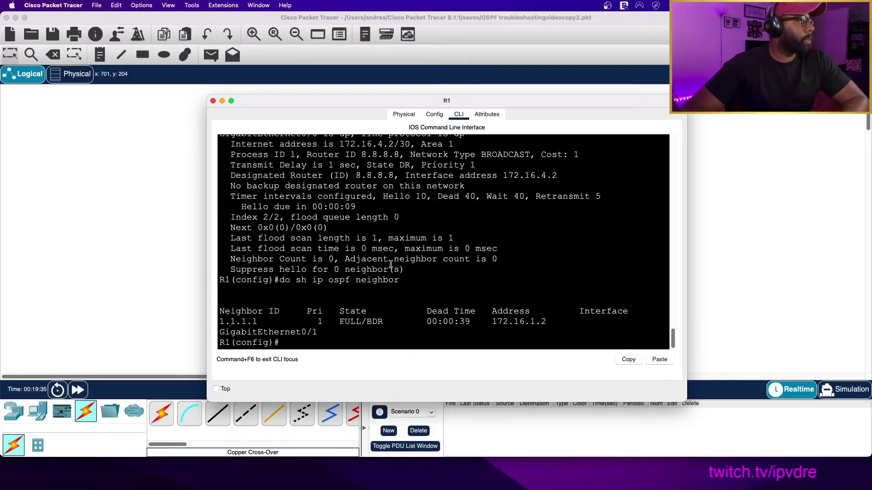
Check R1's links in the topology, then rerun "do sh ip ospf neighbor" on R1 to identify the neighbor's interface
{"action": "left_click", "coordinate": [162, 242]}
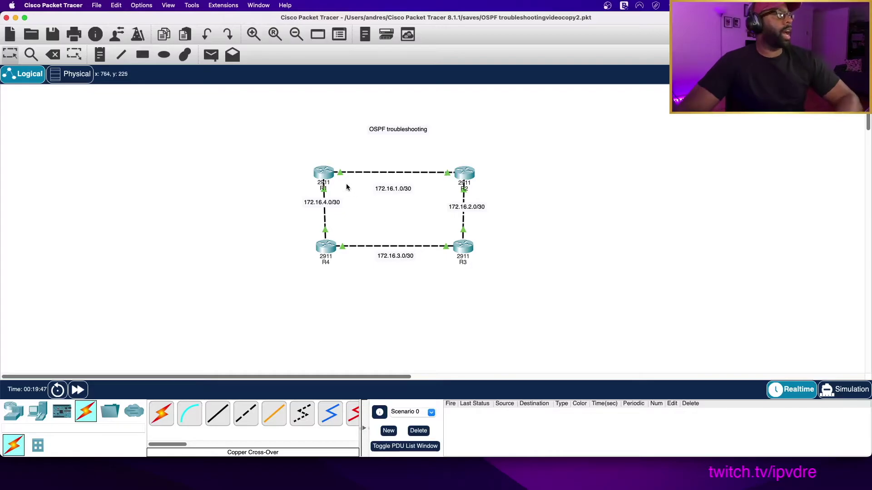
{"action": "left_click", "coordinate": [327, 173]}
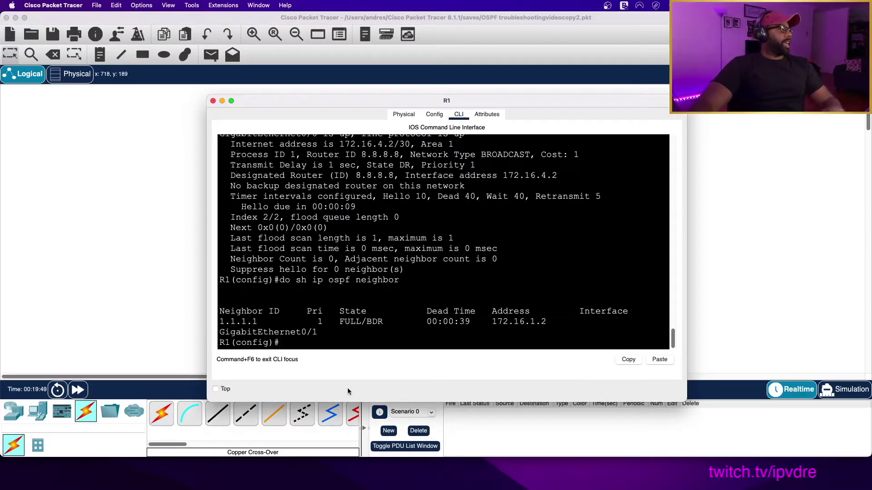
{"action": "key", "text": "Up"}
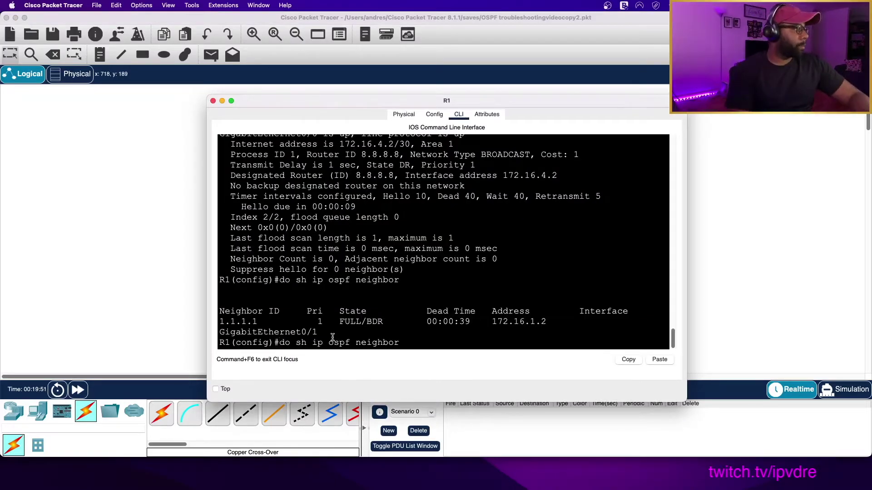
{"action": "key", "text": "Return"}
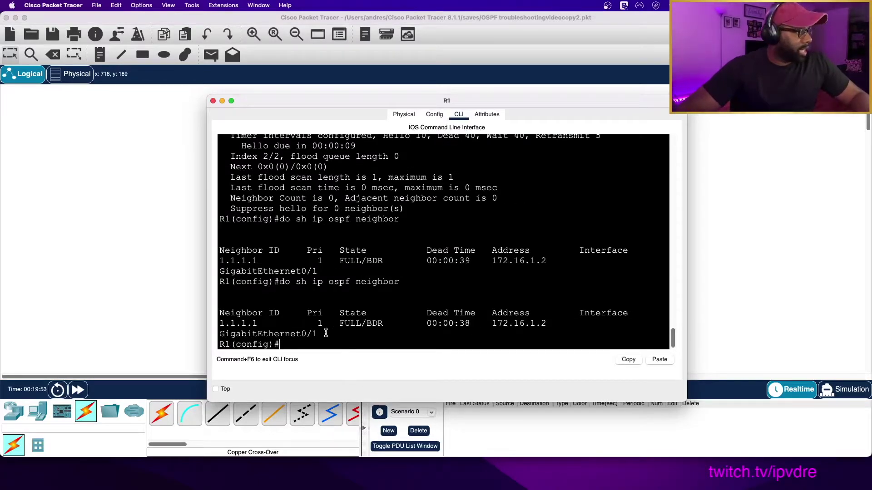
{"action": "left_click_drag", "start_coordinate": [220, 335], "coordinate": [338, 337]}
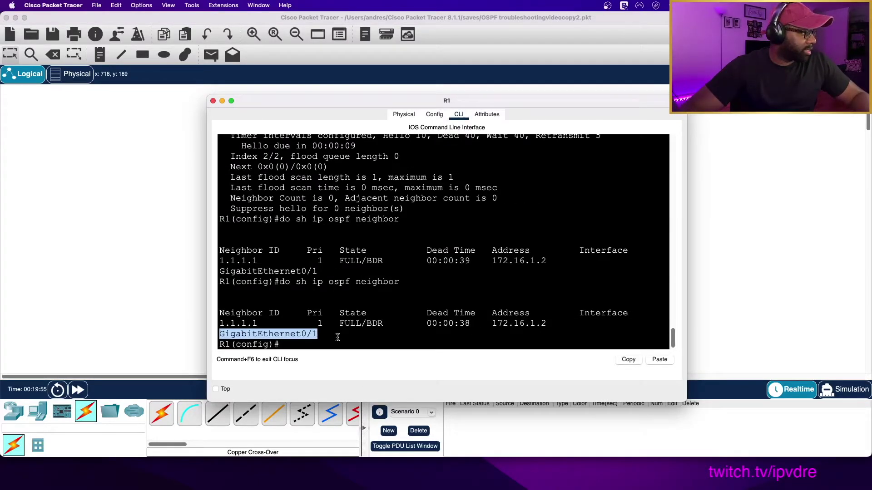
{"action": "left_click", "coordinate": [585, 336]}
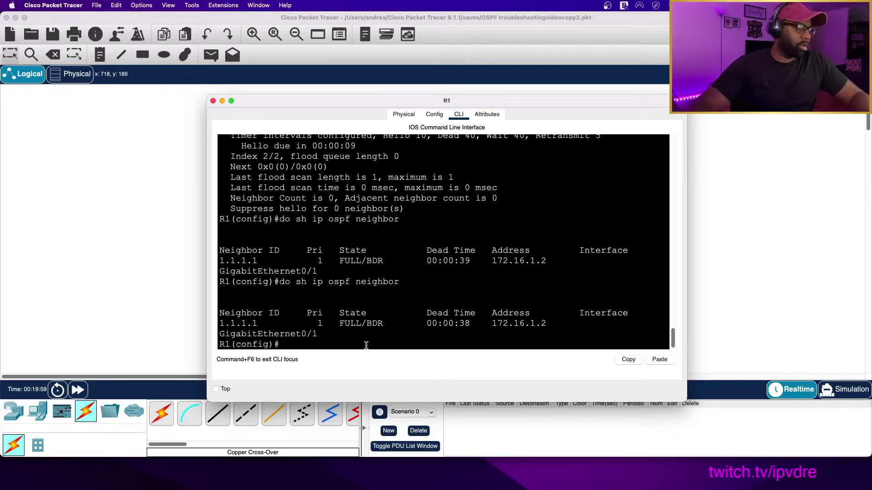
Run "do sh run" on R1 and compare its GigabitEthernet0/0 and GigabitEthernet0/1 addresses with the subnets in the topology
{"action": "type", "text": "do sh run"}
{"action": "key", "text": "Return"}
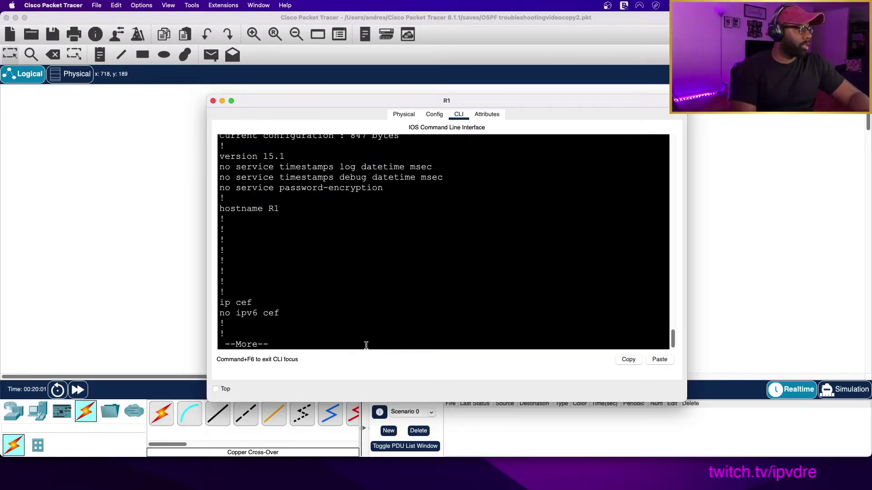
{"action": "key", "text": "space"}
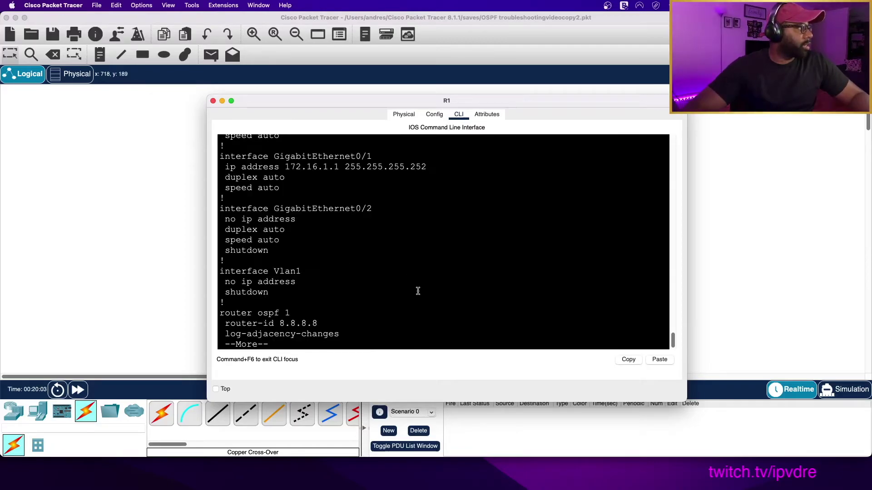
{"action": "scroll", "coordinate": [418, 291], "scroll_direction": "up", "scroll_amount": 3}
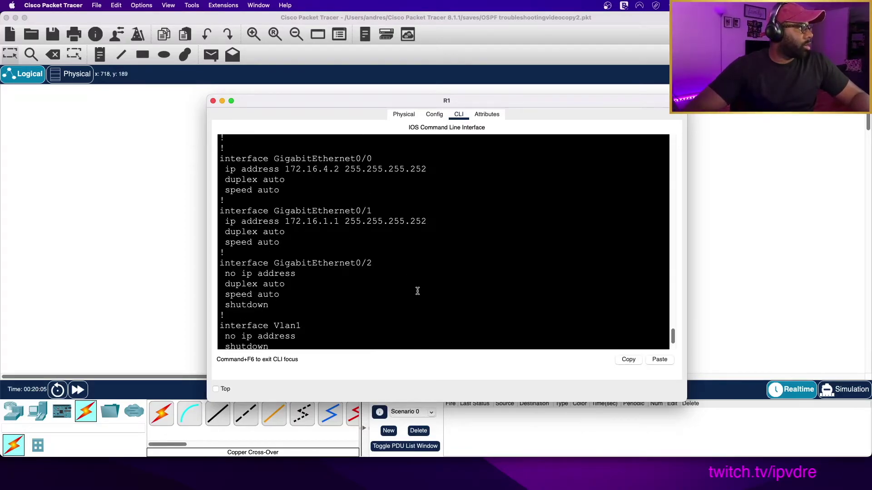
{"action": "scroll", "coordinate": [417, 291], "scroll_direction": "up", "scroll_amount": 2}
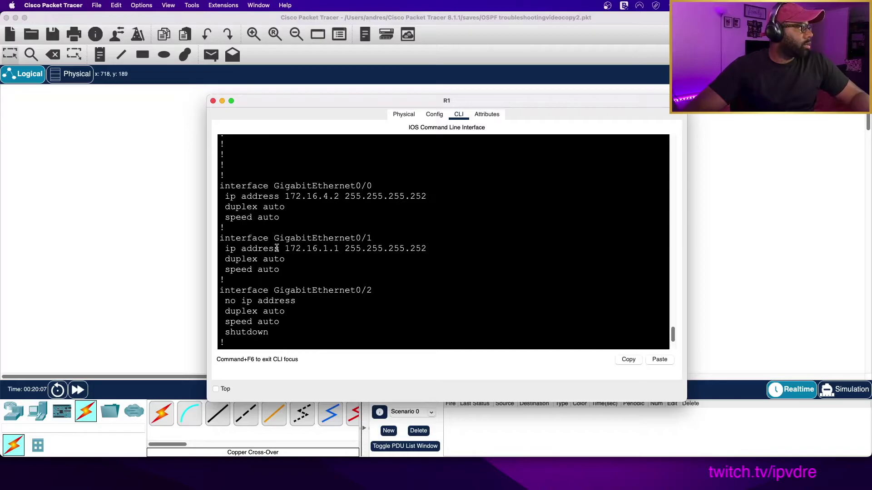
{"action": "left_click_drag", "start_coordinate": [314, 100], "coordinate": [529, 80]}
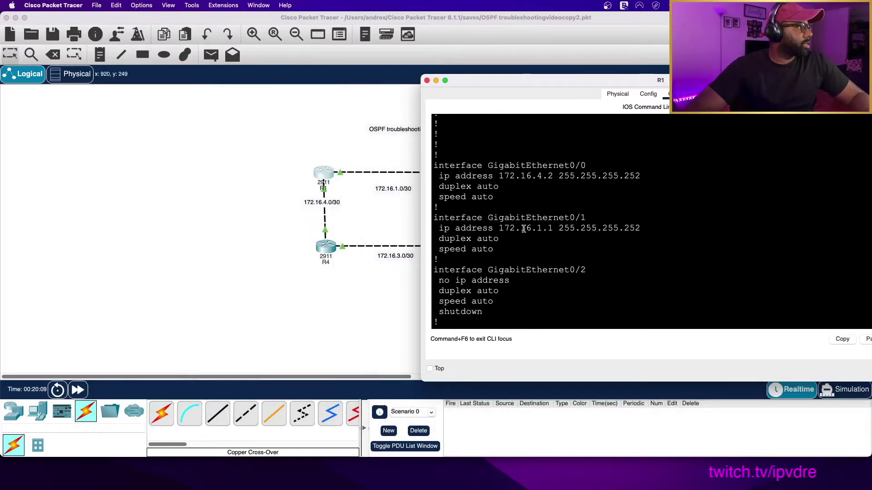
{"action": "left_click", "coordinate": [310, 279]}
{"action": "left_click", "coordinate": [332, 172]}
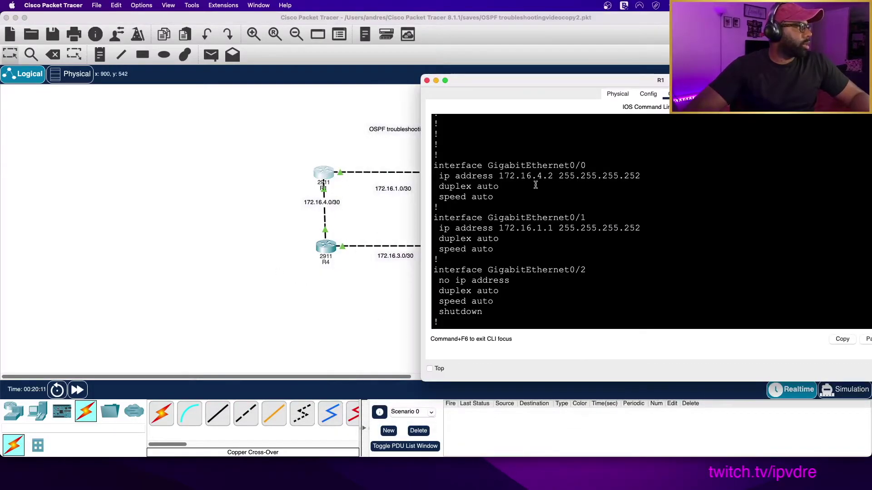
{"action": "left_click", "coordinate": [504, 314]}
{"action": "key", "text": "space"}
Run "do sh ip ospf neighbor" on R1 again and widen its window so each neighbor entry fits on one line
{"action": "left_click_drag", "start_coordinate": [553, 82], "coordinate": [272, 47]}
{"action": "type", "text": "do sh ip ospf neighbor"}
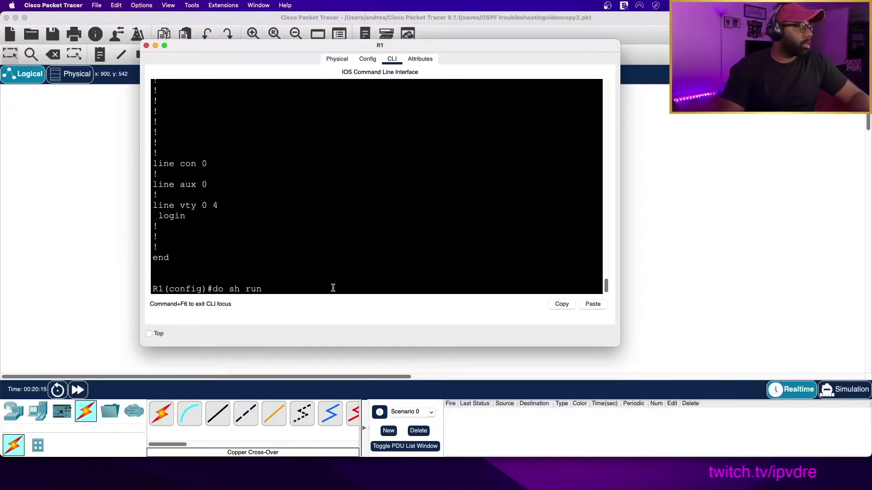
{"action": "key", "text": "Return"}
{"action": "scroll", "coordinate": [345, 282], "scroll_direction": "up", "scroll_amount": 1}
{"action": "scroll", "coordinate": [370, 267], "scroll_direction": "down", "scroll_amount": 1}
{"action": "left_click_drag", "start_coordinate": [621, 245], "coordinate": [808, 246]}
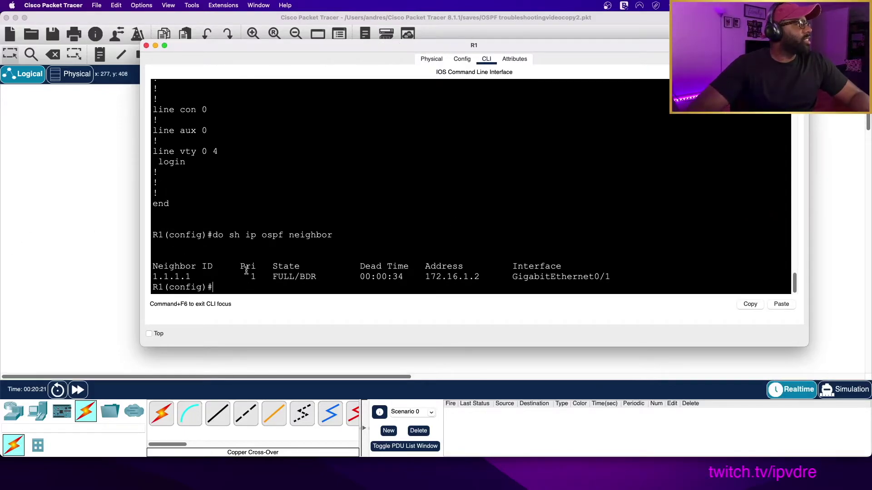
Compare R1's OSPF neighbor list with its links to R2 and R4 in the topology, then minimize the R1 window
{"action": "left_click", "coordinate": [59, 213]}
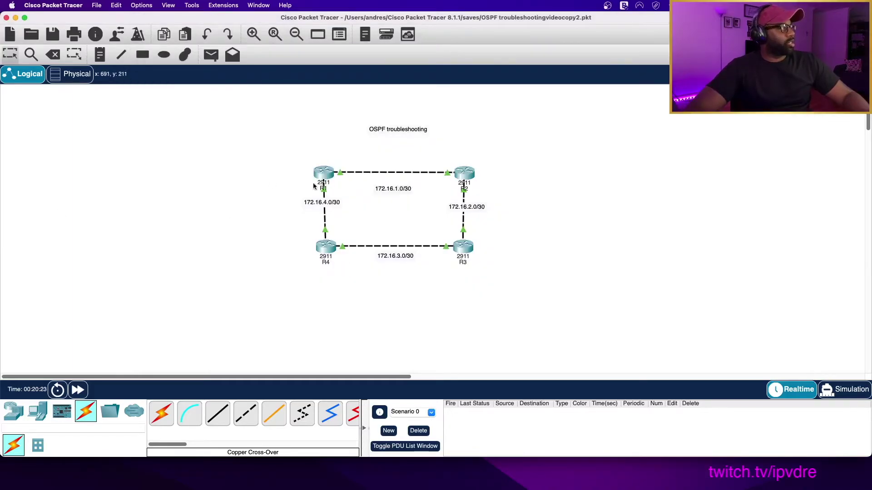
{"action": "left_click", "coordinate": [324, 175]}
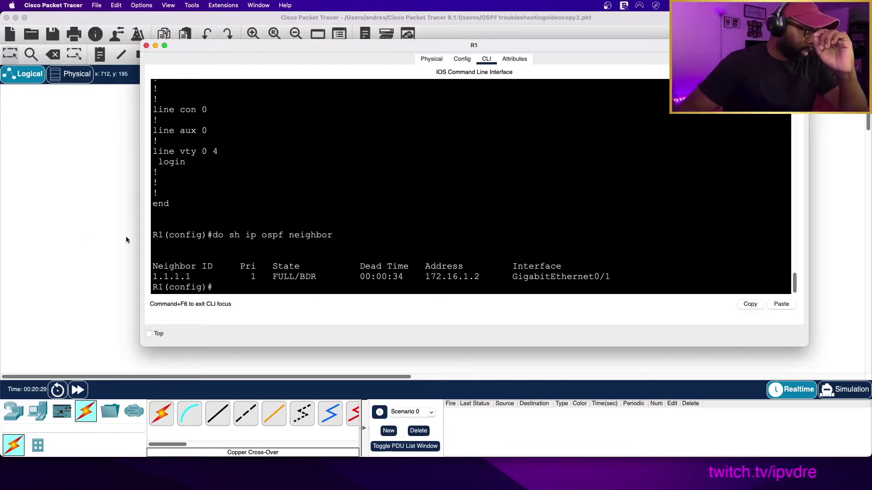
{"action": "left_click", "coordinate": [90, 236]}
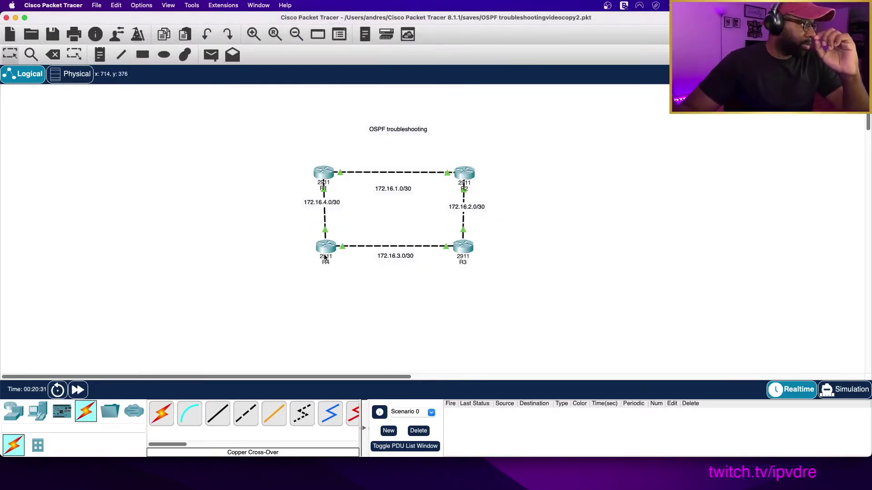
{"action": "left_click", "coordinate": [319, 168]}
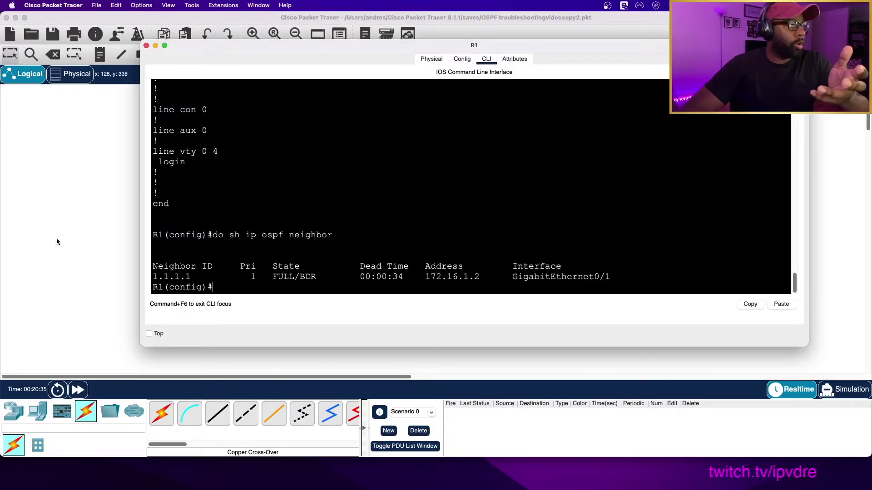
{"action": "left_click_drag", "start_coordinate": [419, 52], "coordinate": [373, 333]}
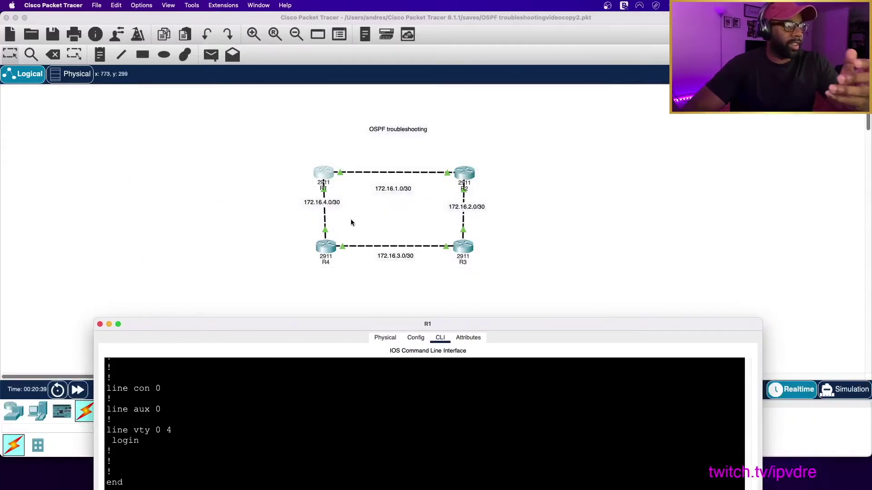
{"action": "left_click_drag", "start_coordinate": [450, 329], "coordinate": [445, 259]}
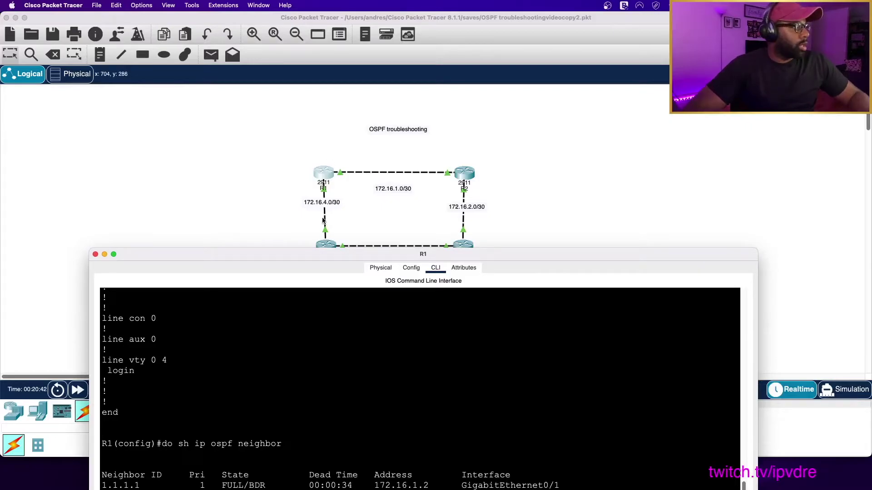
{"action": "left_click", "coordinate": [104, 255]}
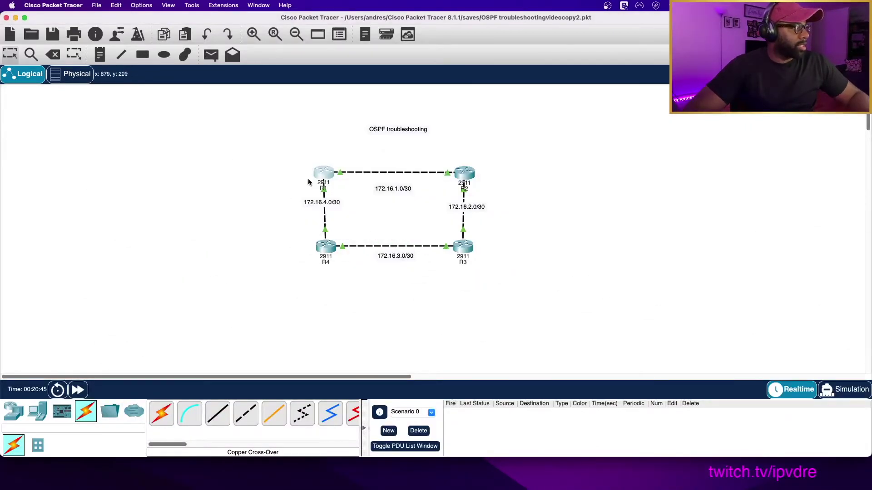
Open R4's command line and enter global configuration mode with "en" and "conf t"
{"action": "left_click", "coordinate": [327, 246]}
{"action": "left_click", "coordinate": [447, 112]}
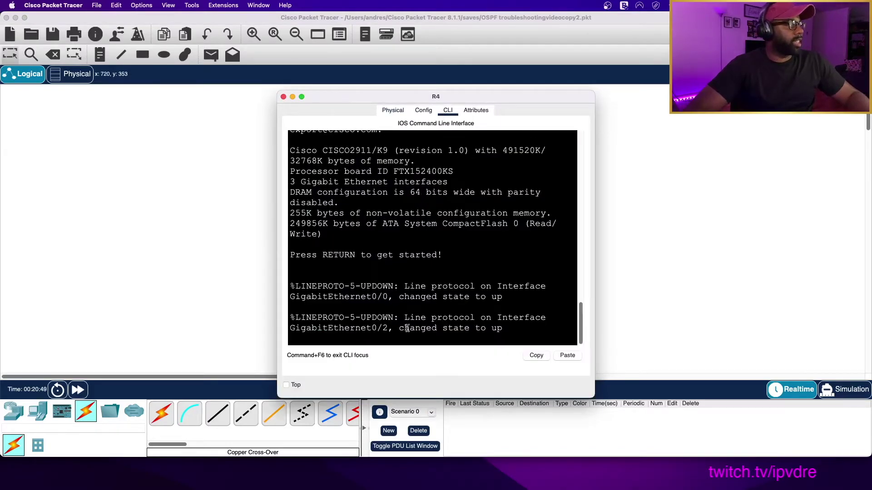
{"action": "key", "text": "Return"}
{"action": "key", "text": "Return"}
{"action": "key", "text": "Return"}
{"action": "type", "text": "en"}
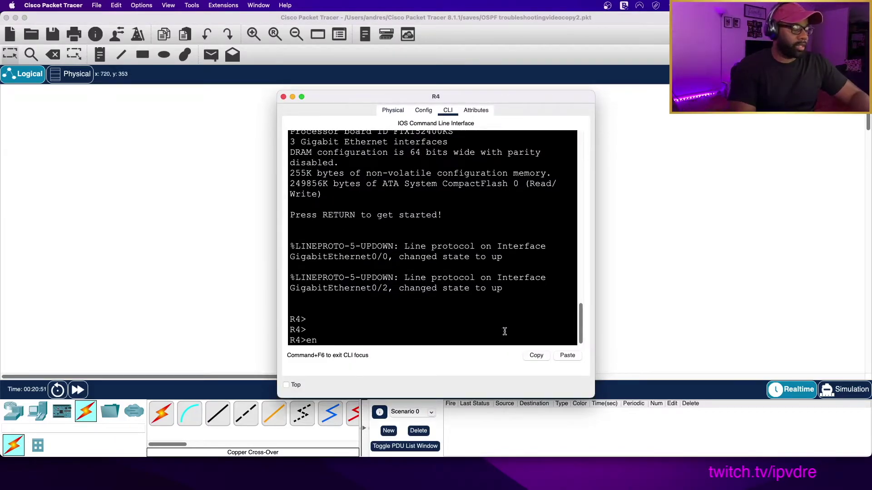
{"action": "key", "text": "Return"}
{"action": "type", "text": "conf t"}
{"action": "key", "text": "Return"}
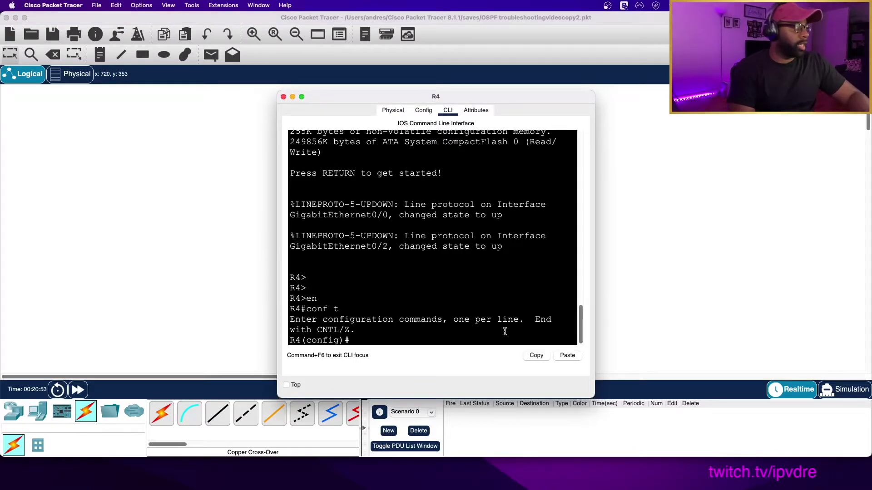
Run "do sh ip int" on R4 and check the inbound and outgoing access list settings in its output
{"action": "type", "text": "do sh ip int"}
{"action": "key", "text": "Return"}
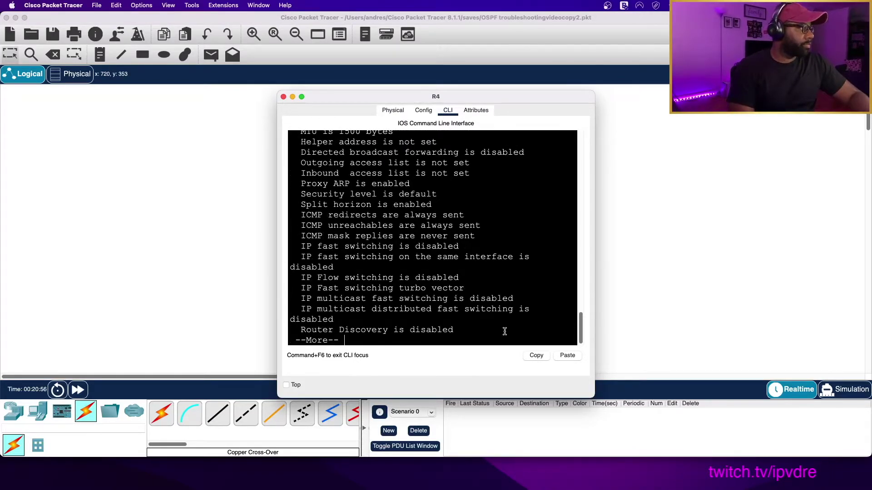
{"action": "left_click_drag", "start_coordinate": [301, 162], "coordinate": [809, 167]}
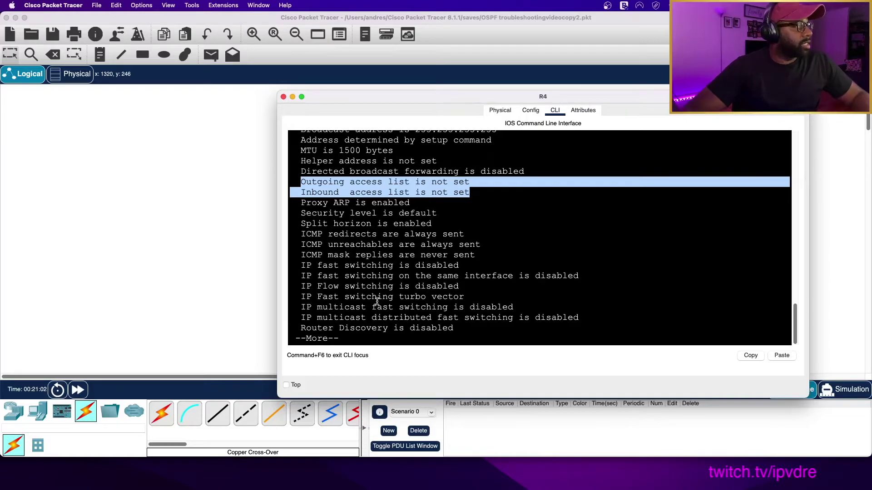
{"action": "key", "text": "space"}
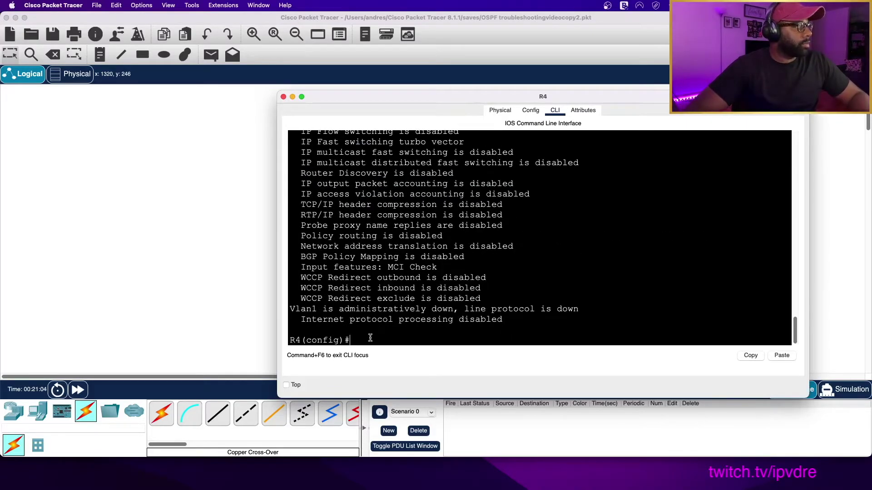
Run "do sh run" on R4 and page through the running configuration to the interface sections
{"action": "type", "text": "do sg"}
{"action": "key", "text": "BackSpace"}
{"action": "type", "text": "h run"}
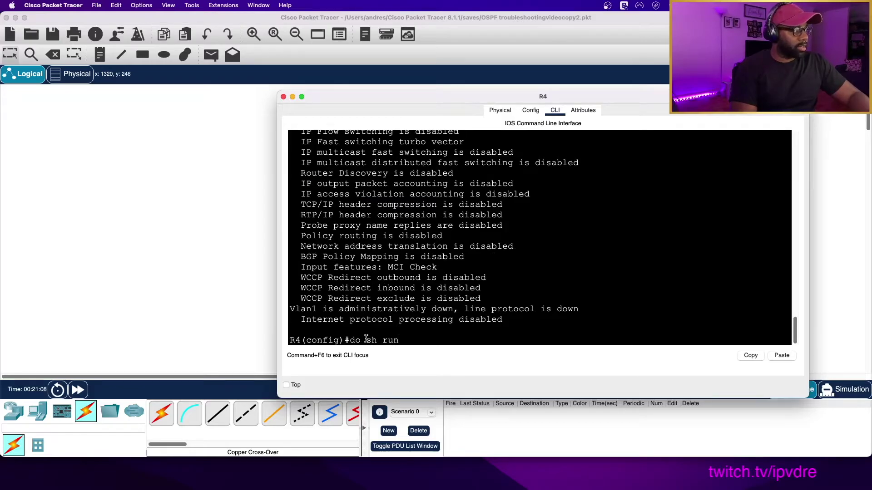
{"action": "key", "text": "Return"}
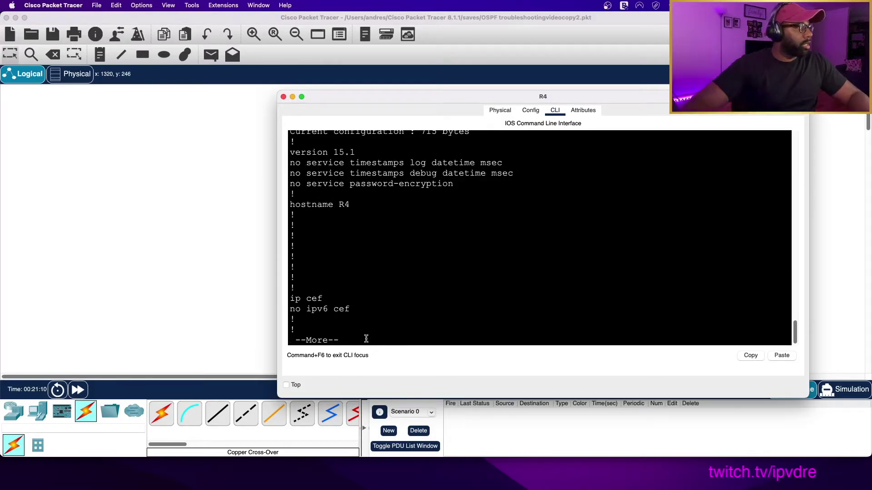
{"action": "scroll", "coordinate": [391, 309], "scroll_direction": "up", "scroll_amount": 5}
{"action": "scroll", "coordinate": [391, 309], "scroll_direction": "up", "scroll_amount": 20}
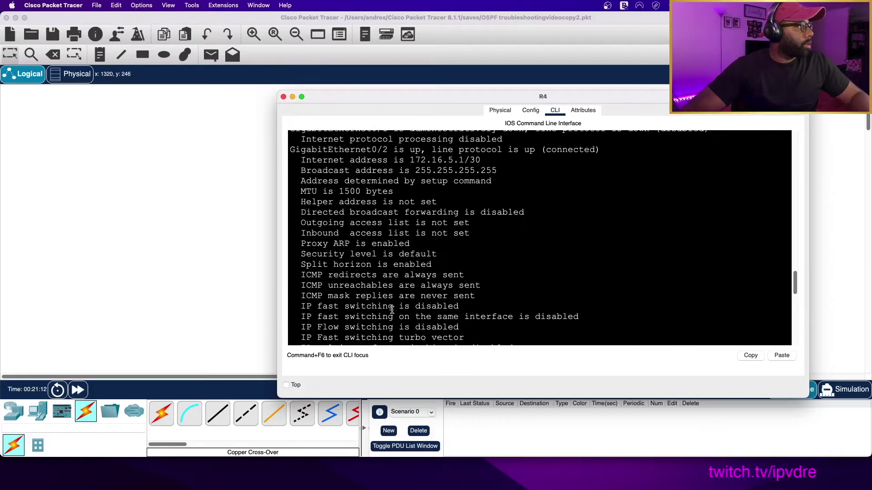
{"action": "scroll", "coordinate": [391, 310], "scroll_direction": "up", "scroll_amount": 10}
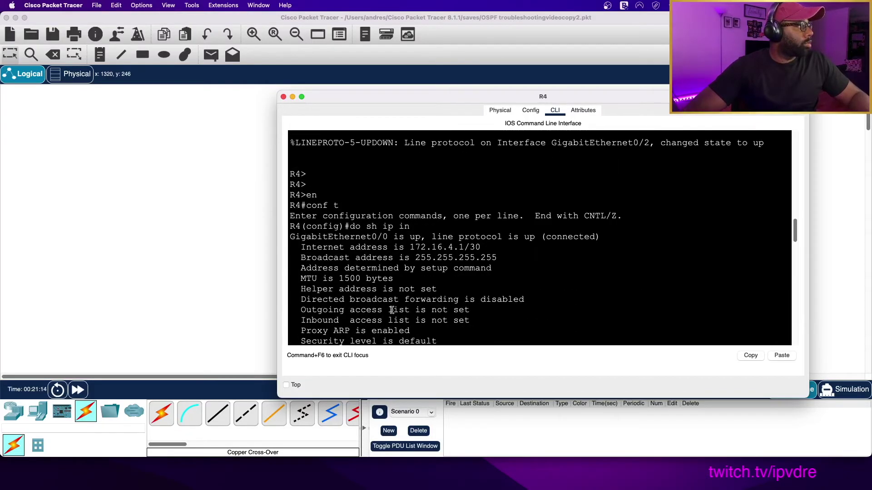
{"action": "scroll", "coordinate": [392, 310], "scroll_direction": "down", "scroll_amount": 20}
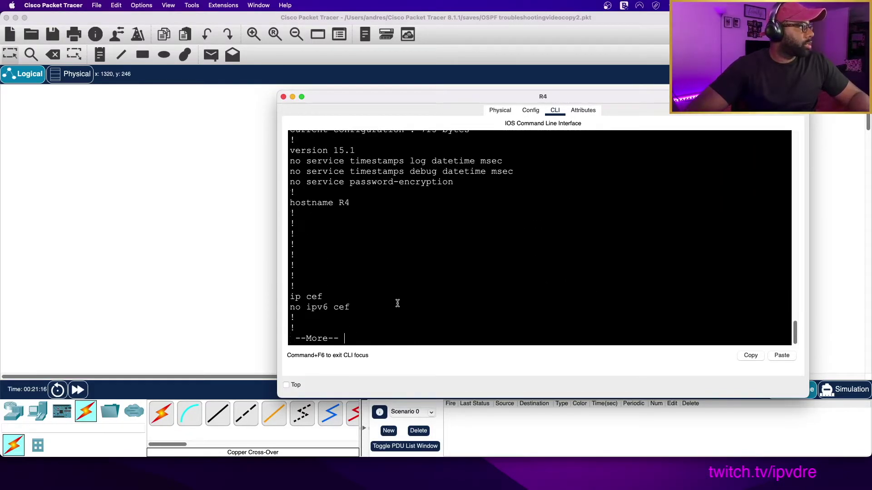
{"action": "key", "text": "space"}
{"action": "key", "text": "space"}
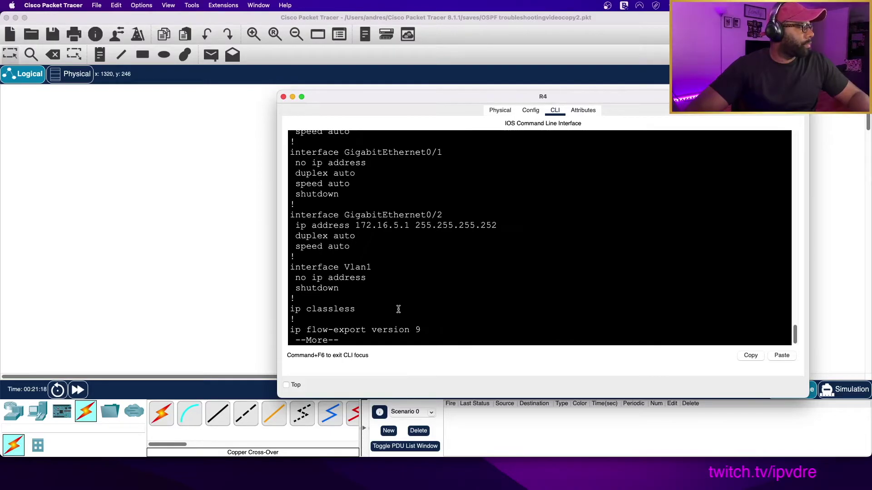
{"action": "scroll", "coordinate": [401, 307], "scroll_direction": "down", "scroll_amount": 1}
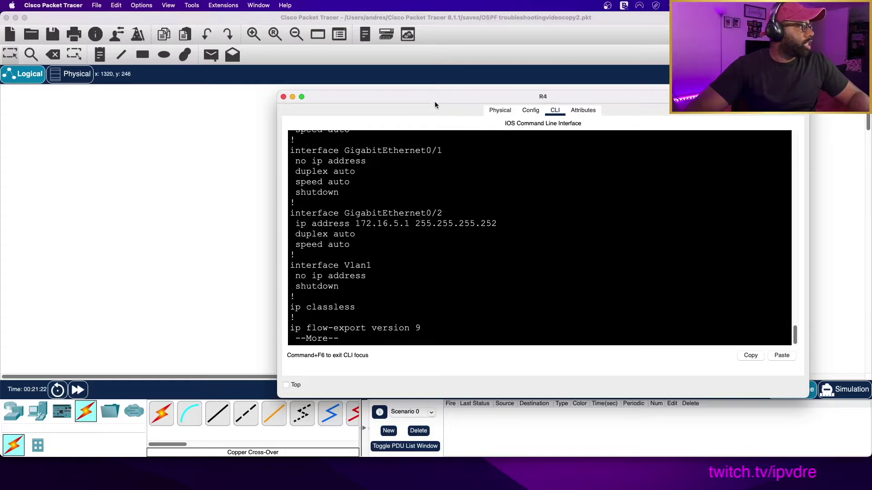
Uncover R1 and the R1–R4 link in the topology and check R4's GigabitEthernet interface addresses against it
{"action": "left_click_drag", "start_coordinate": [434, 106], "coordinate": [617, 109]}
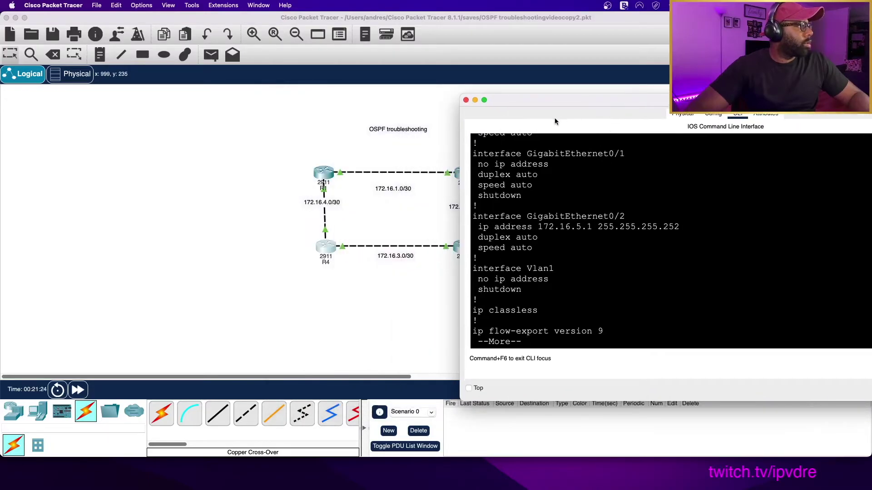
{"action": "left_click_drag", "start_coordinate": [554, 121], "coordinate": [450, 130]}
{"action": "scroll", "coordinate": [492, 255], "scroll_direction": "up", "scroll_amount": 5}
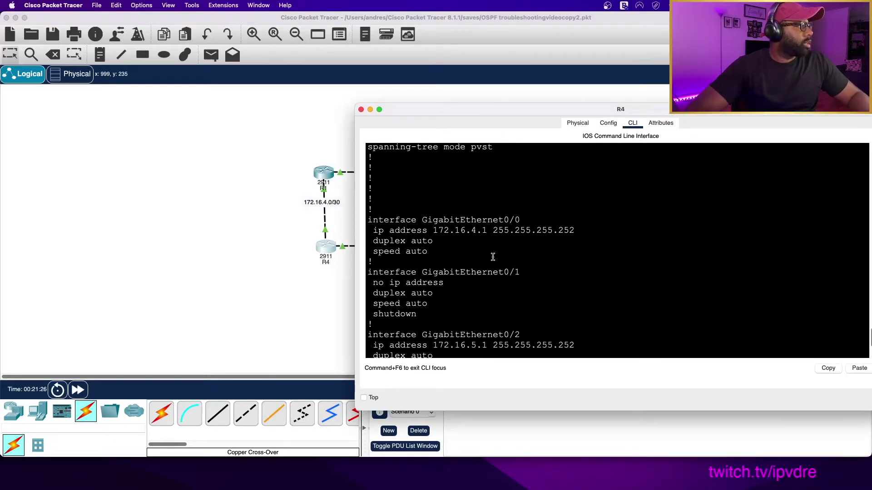
{"action": "scroll", "coordinate": [493, 257], "scroll_direction": "down", "scroll_amount": 2}
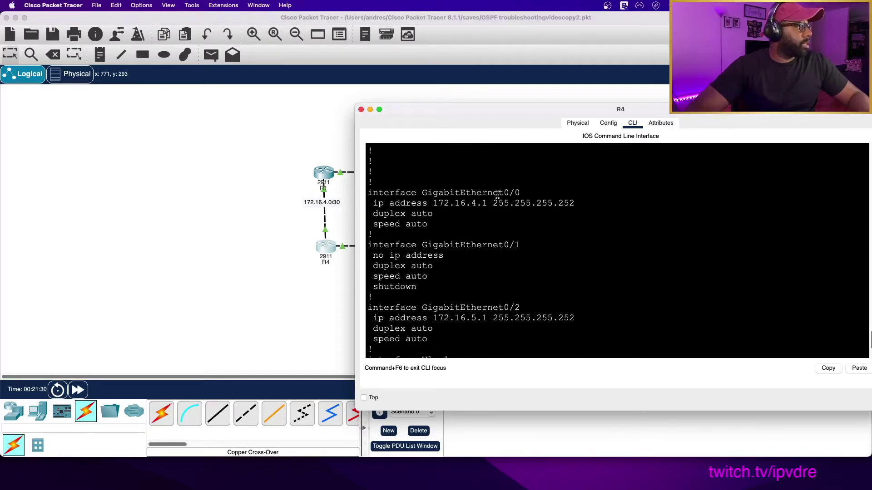
Open R1's command line, run "do sh run" and page past the router ospf 1 section of the output
{"action": "left_click", "coordinate": [320, 178]}
{"action": "left_click_drag", "start_coordinate": [384, 255], "coordinate": [408, 42]}
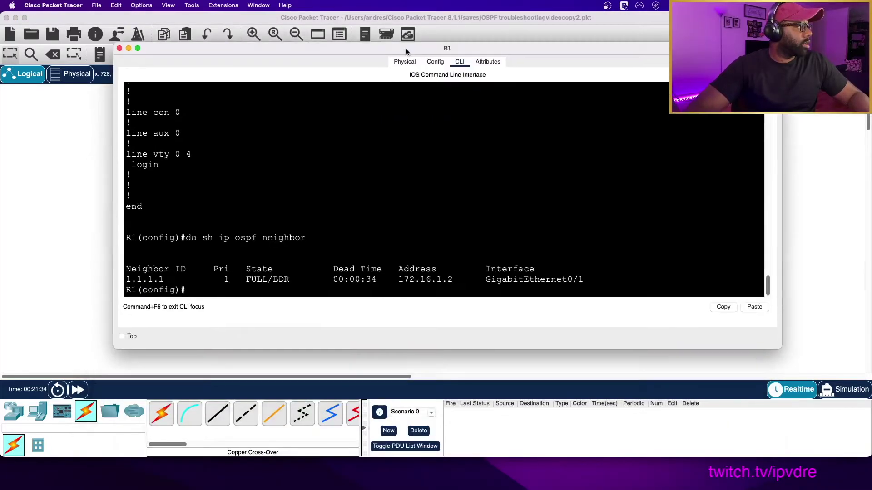
{"action": "type", "text": "do sh run"}
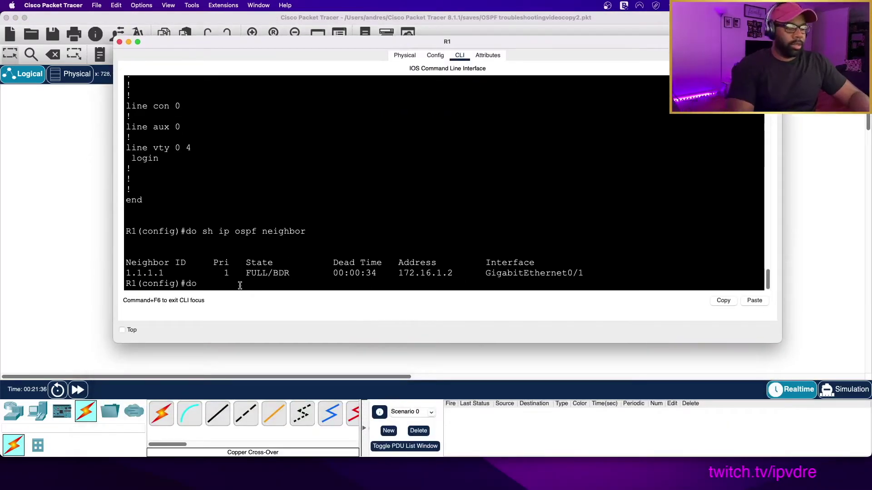
{"action": "key", "text": "Return"}
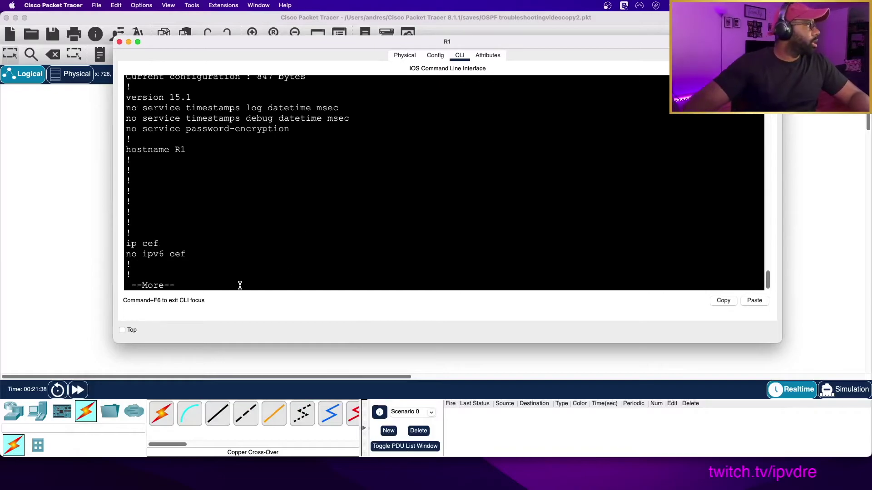
{"action": "key", "text": "space"}
{"action": "key", "text": "space"}
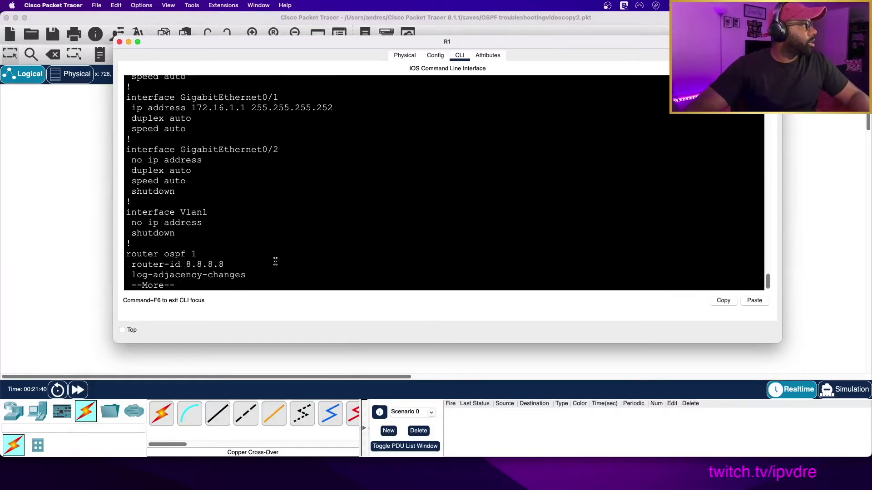
{"action": "scroll", "coordinate": [274, 263], "scroll_direction": "down", "scroll_amount": 1}
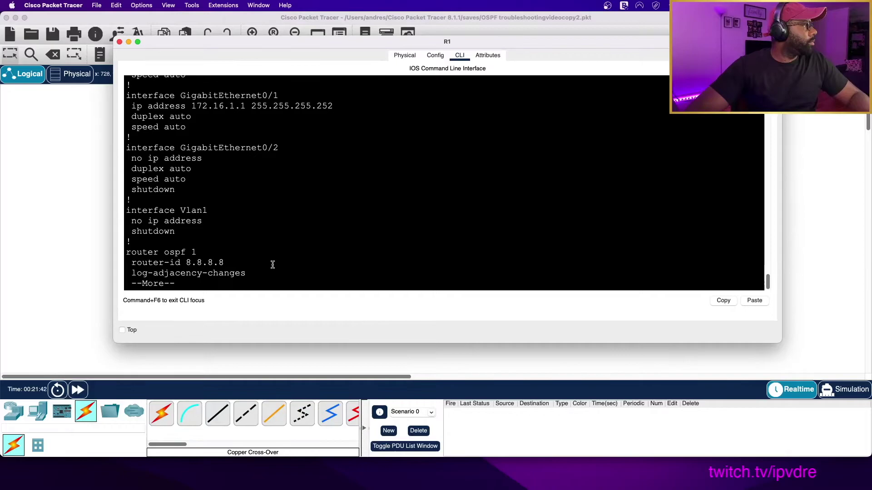
{"action": "key", "text": "space"}
Check R1's OSPF network statements and the GigabitEthernet0/0 IP address in the running configuration
{"action": "scroll", "coordinate": [272, 264], "scroll_direction": "up", "scroll_amount": 10}
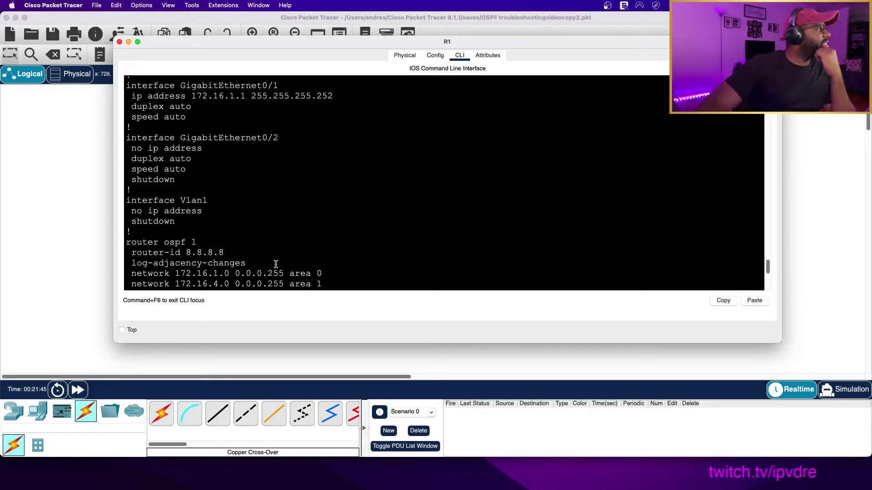
{"action": "scroll", "coordinate": [274, 262], "scroll_direction": "up", "scroll_amount": 6}
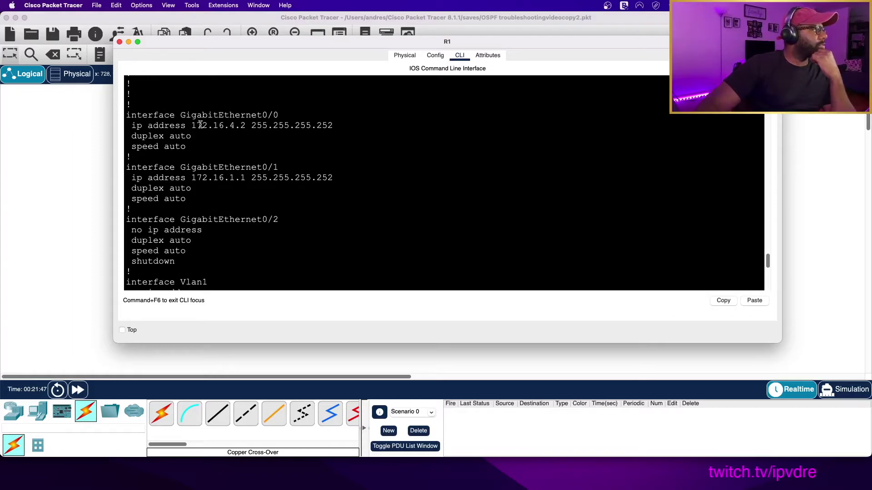
{"action": "left_click_drag", "start_coordinate": [191, 125], "coordinate": [249, 130]}
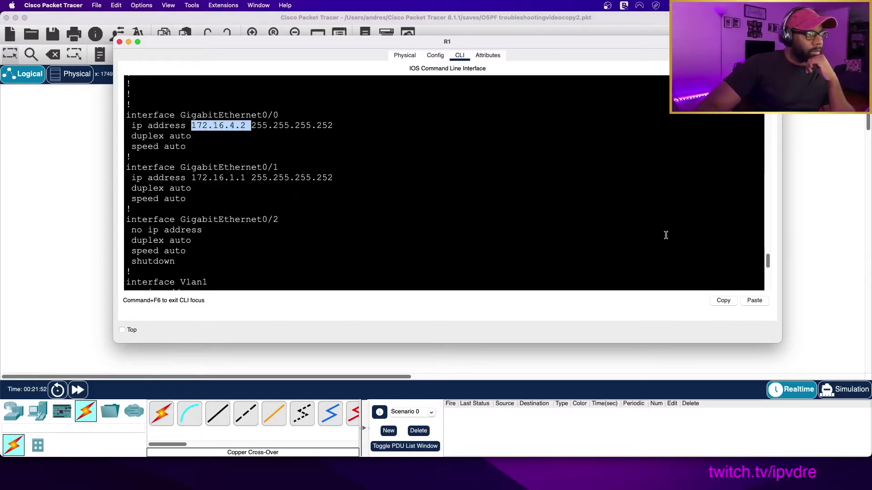
{"action": "scroll", "coordinate": [475, 249], "scroll_direction": "down", "scroll_amount": 10}
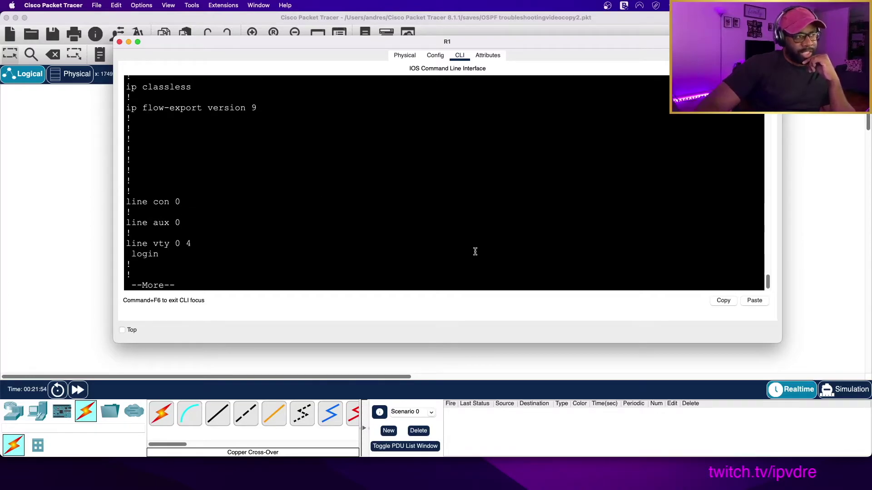
Finish the configuration listing on R1 and run "do sh ip ospf int" to inspect its OSPF interfaces
{"action": "left_click_drag", "start_coordinate": [282, 268], "coordinate": [273, 278]}
{"action": "left_click", "coordinate": [273, 278]}
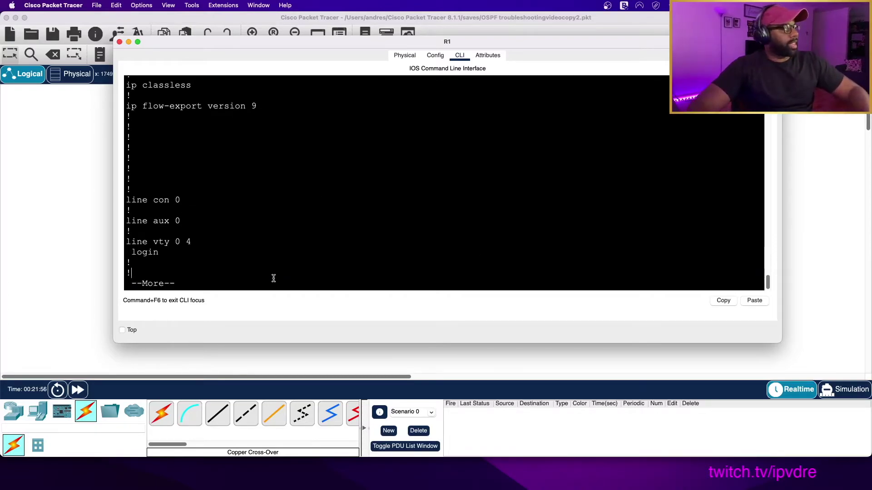
{"action": "key", "text": "space"}
{"action": "type", "text": "do sh ui"}
{"action": "key", "text": "BackSpace"}
{"action": "key", "text": "BackSpace"}
{"action": "type", "text": "i"}
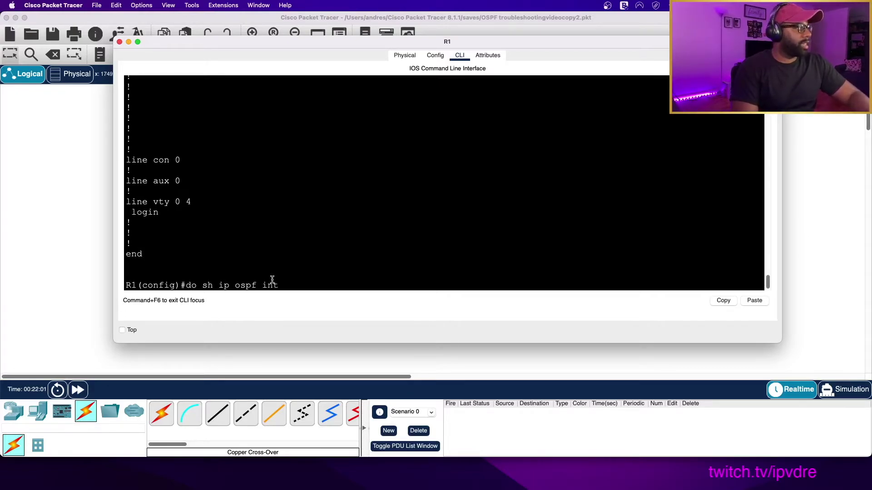
{"action": "type", "text": "p ospf int"}
{"action": "key", "text": "Return"}
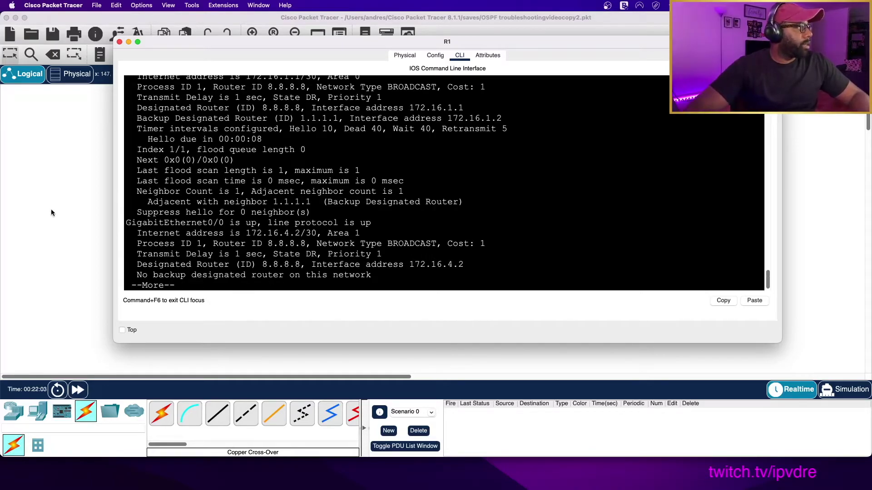
Return to R4's command line, run "do sh ip ospf int" and bring its window fully into view
{"action": "left_click", "coordinate": [62, 240]}
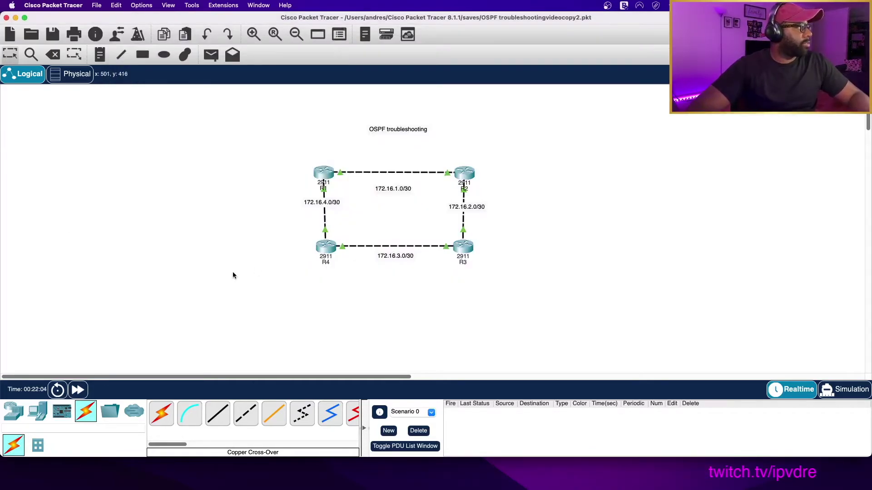
{"action": "left_click", "coordinate": [331, 247]}
{"action": "key", "text": "space"}
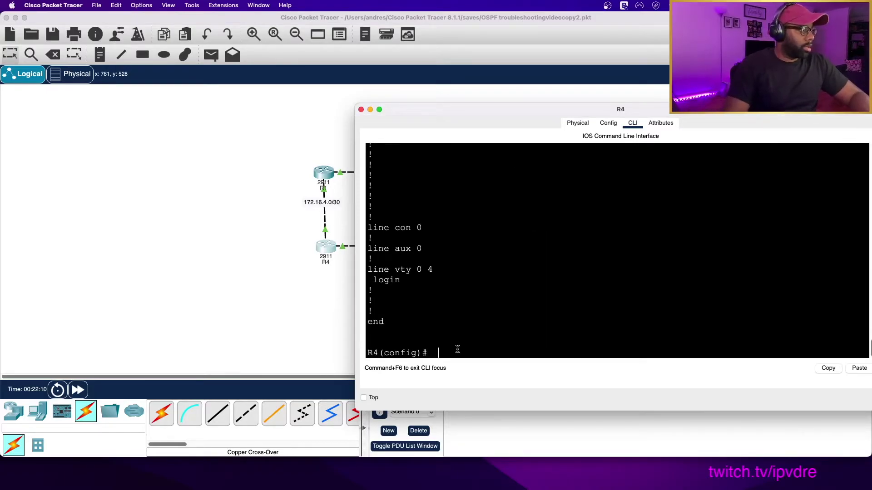
{"action": "type", "text": "do sh ip ospf int"}
{"action": "key", "text": "Return"}
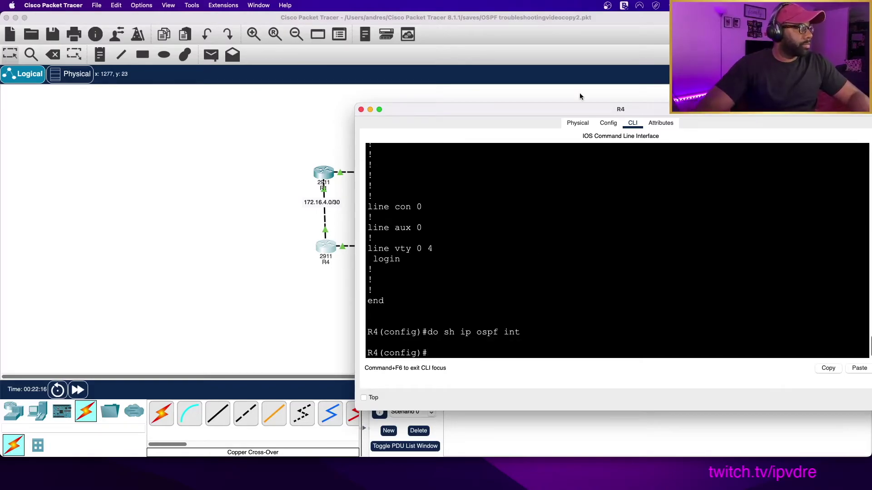
{"action": "left_click_drag", "start_coordinate": [579, 107], "coordinate": [435, 70]}
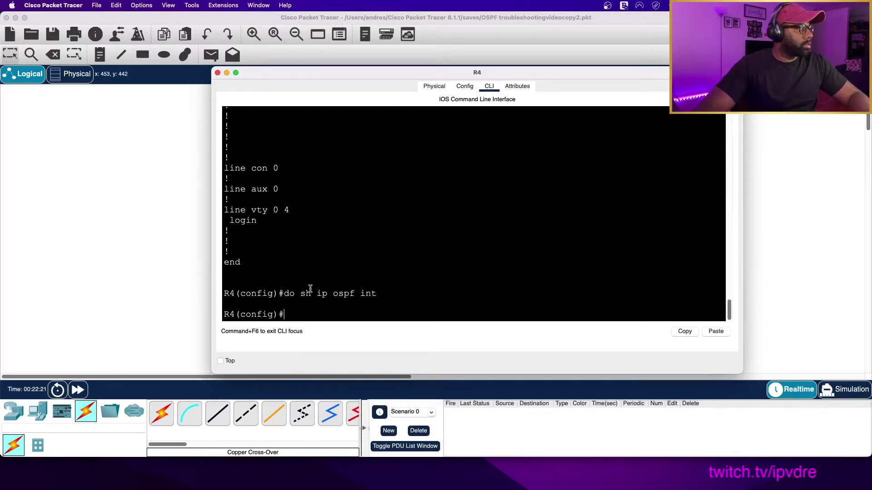
Run "do sh ip ospf neighbor" on R4 to check its OSPF neighbors
{"action": "type", "text": "do"}
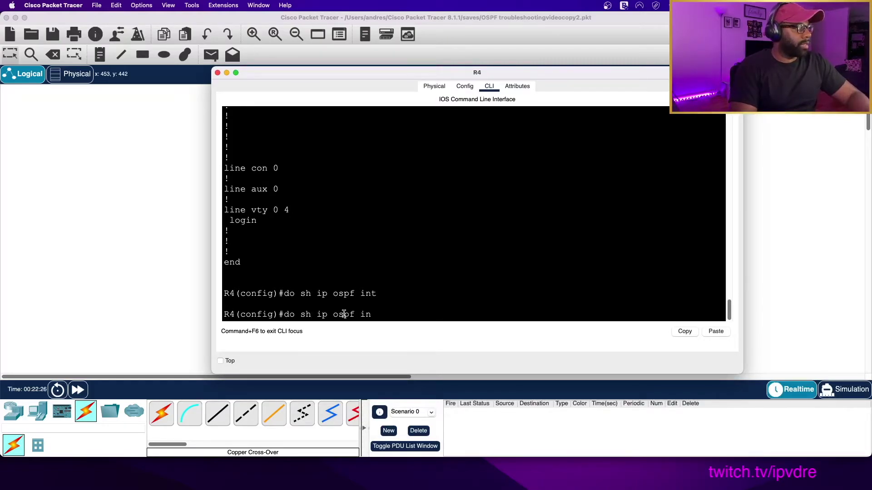
{"action": "type", "text": " sh ip ospf neigh"}
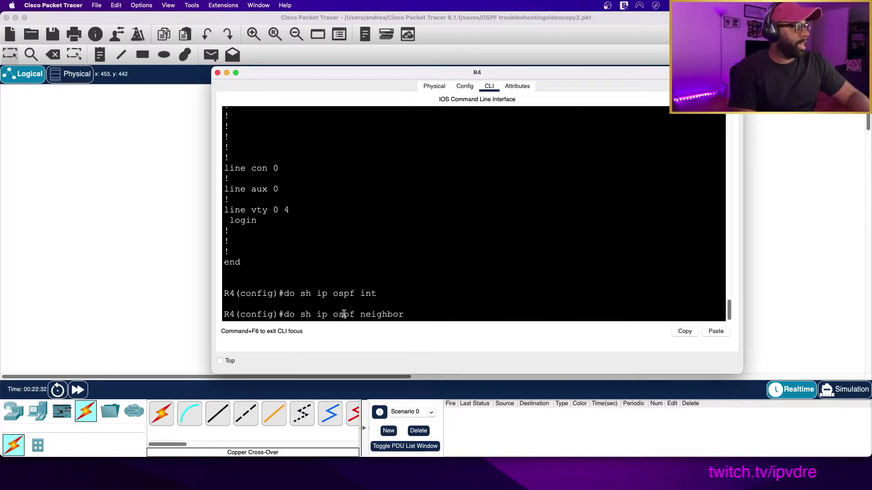
{"action": "type", "text": "bor"}
{"action": "key", "text": "Return"}
Enter OSPF process 1 configuration on R4 with "router ospf 1" and move its window off the topology
{"action": "type", "text": "router ospf 1"}
{"action": "key", "text": "Return"}
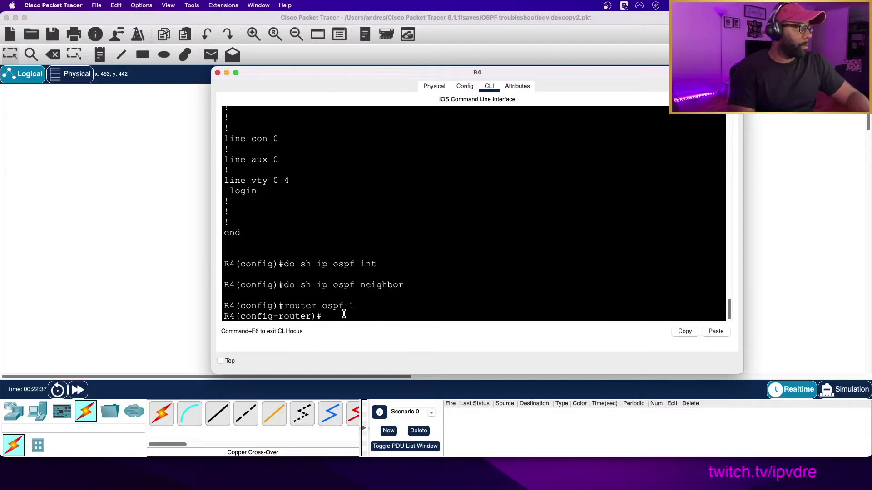
{"action": "left_click_drag", "start_coordinate": [386, 72], "coordinate": [704, 41]}
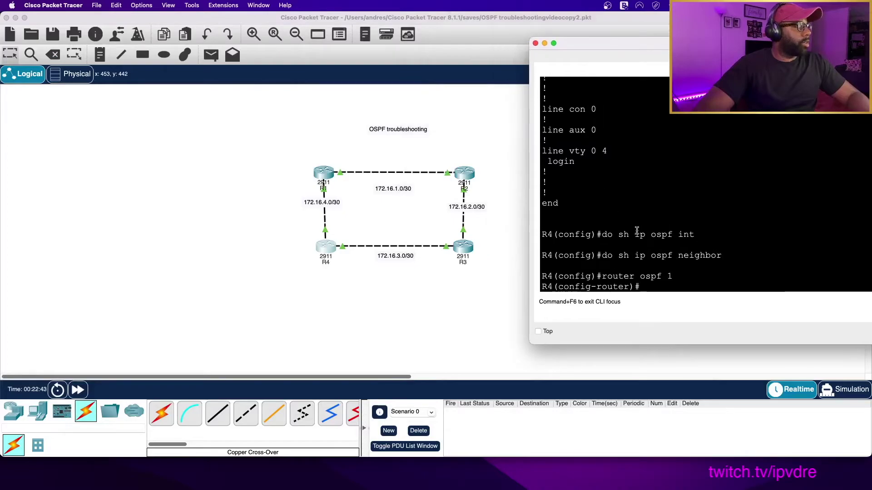
Save the Packet Tracer file under its current name
{"action": "mouse_move", "coordinate": [0, 0]}
{"action": "left_click", "coordinate": [2, 62]}
{"action": "left_click", "coordinate": [96, 5]}
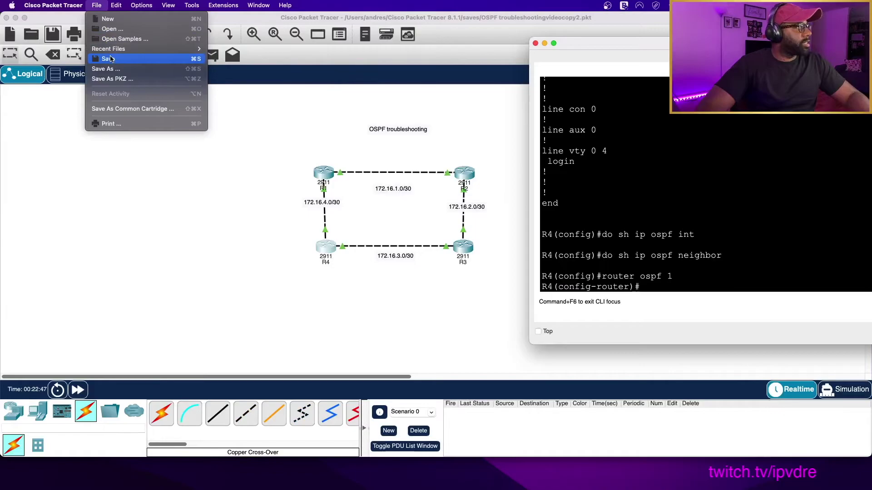
{"action": "left_click", "coordinate": [108, 59]}
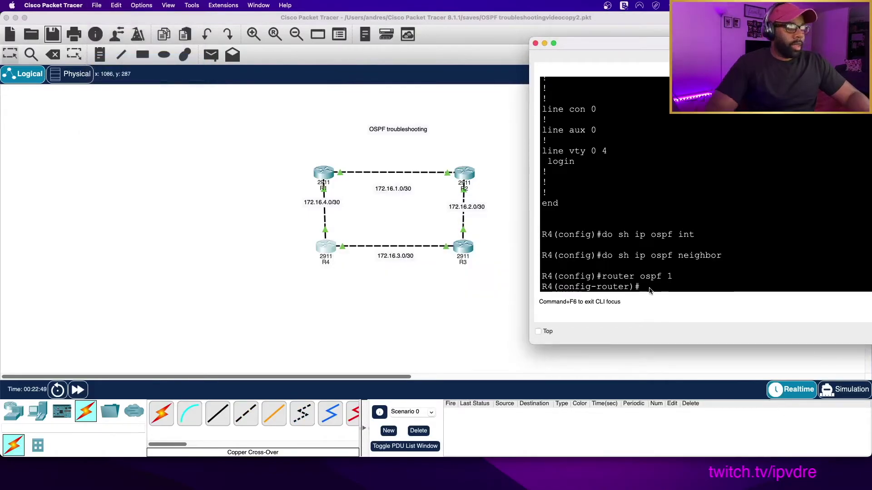
Add network 172.16.4.0 with wildcard 0.0.0.255 in area 0 to R4's OSPF process 1
{"action": "type", "text": "network"}
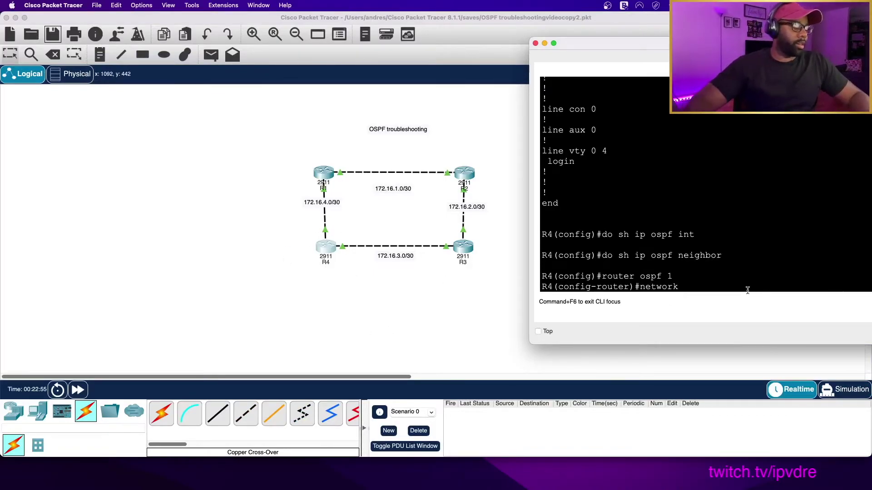
{"action": "type", "text": " 172.16.4.0 0.0.0.255 area"}
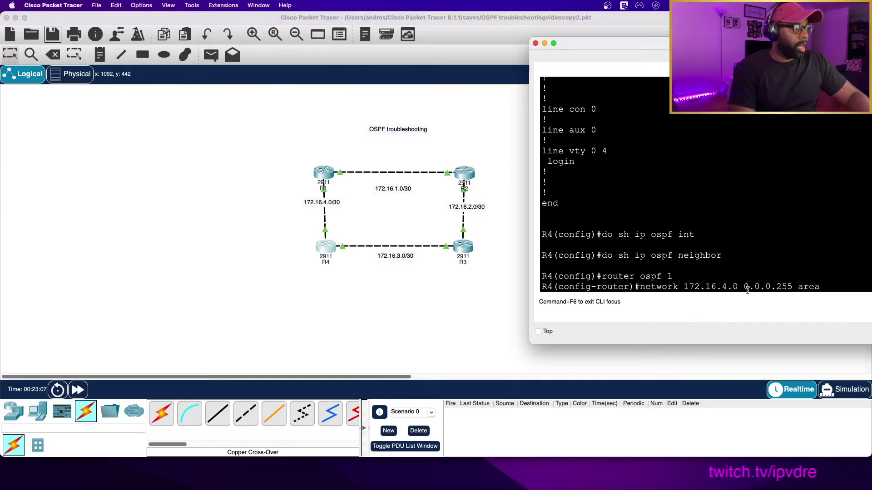
{"action": "left_click_drag", "start_coordinate": [665, 45], "coordinate": [457, 55]}
{"action": "type", "text": "0"}
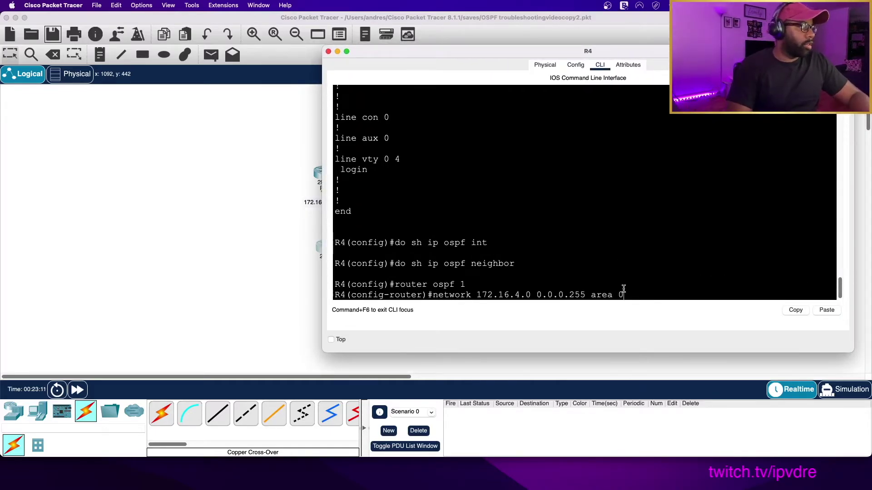
{"action": "key", "text": "Return"}
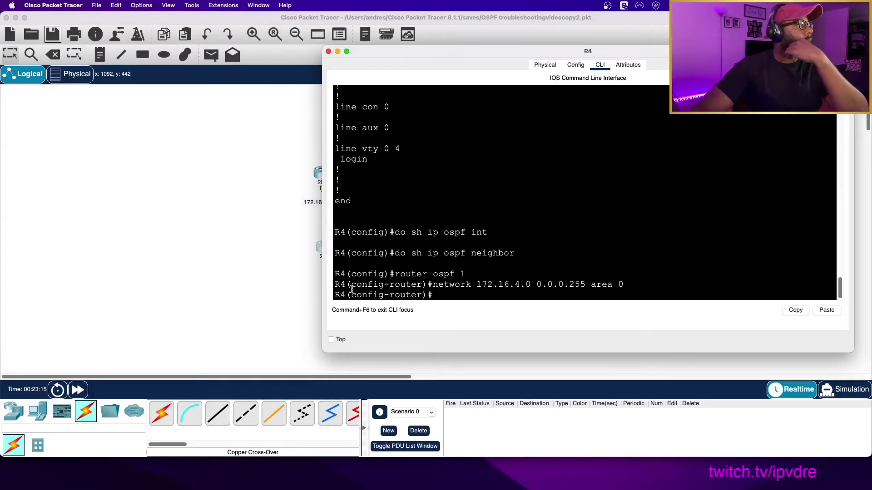
Run "do sh ip ospf neighbor" on R4 to check its OSPF neighbors again
{"action": "key", "text": "Return"}
{"action": "key", "text": "Return"}
{"action": "key", "text": "Return"}
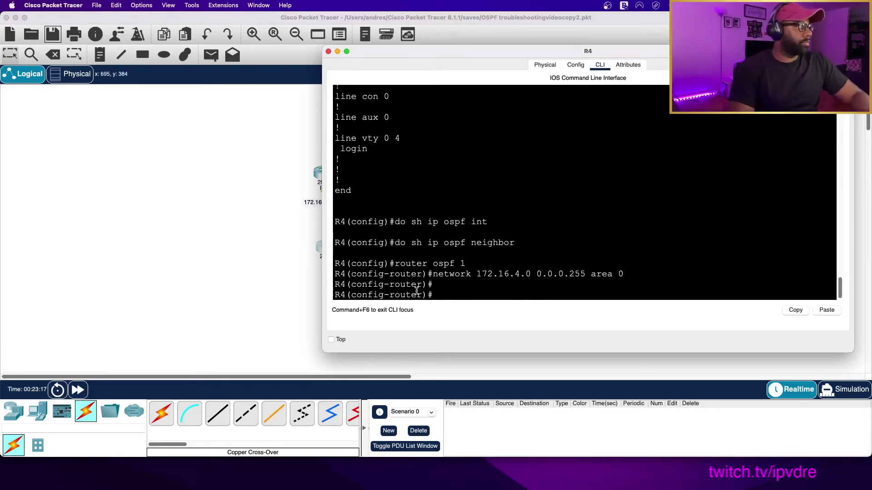
{"action": "type", "text": "do "}
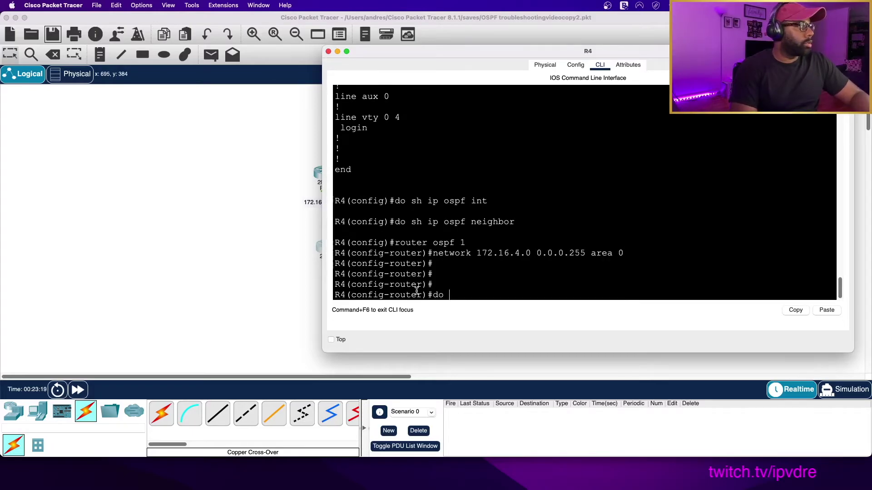
{"action": "type", "text": "sh ip ospf neighbor"}
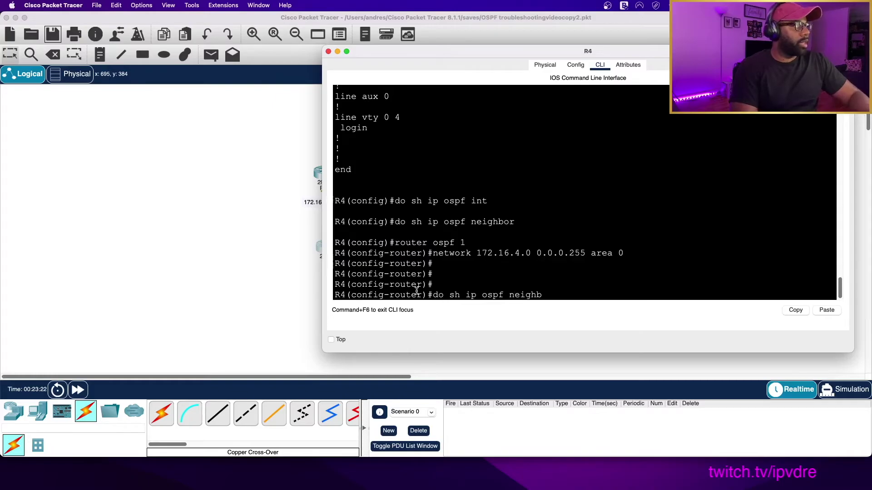
{"action": "key", "text": "Return"}
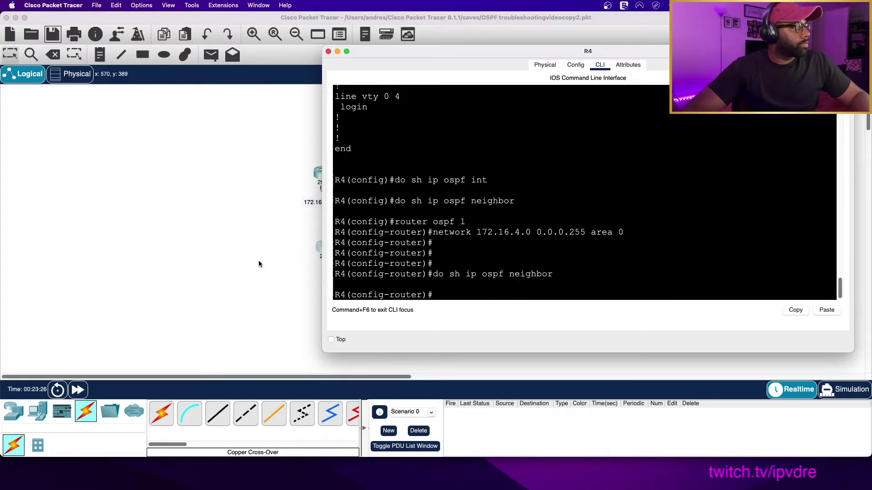
Open R1's command line and page through the rest of its OSPF interface output
{"action": "left_click", "coordinate": [323, 176]}
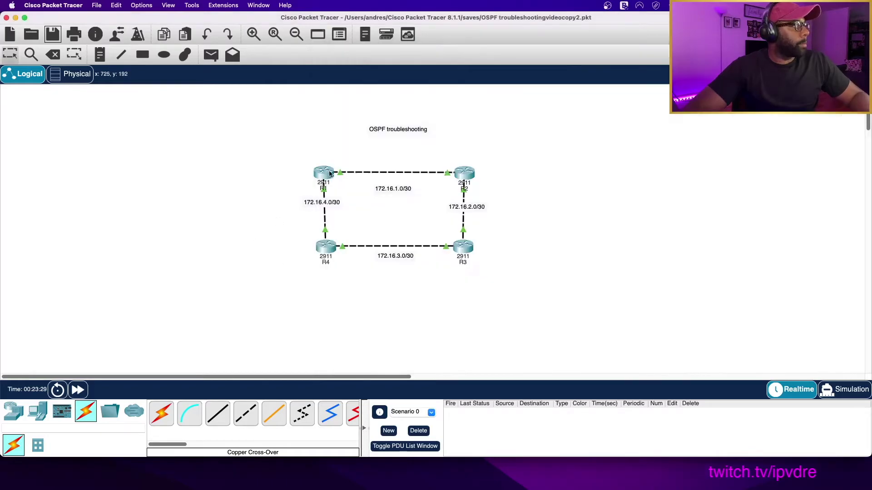
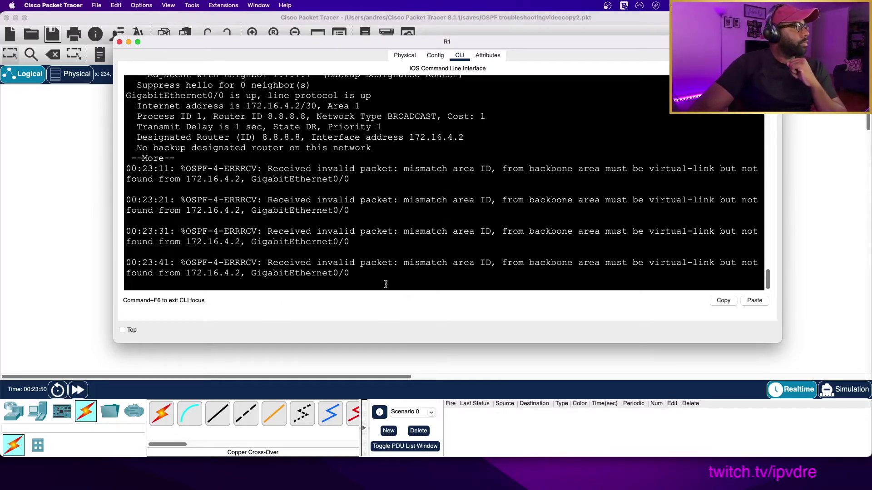
{"action": "key", "text": "Return"}
{"action": "key", "text": "Return"}
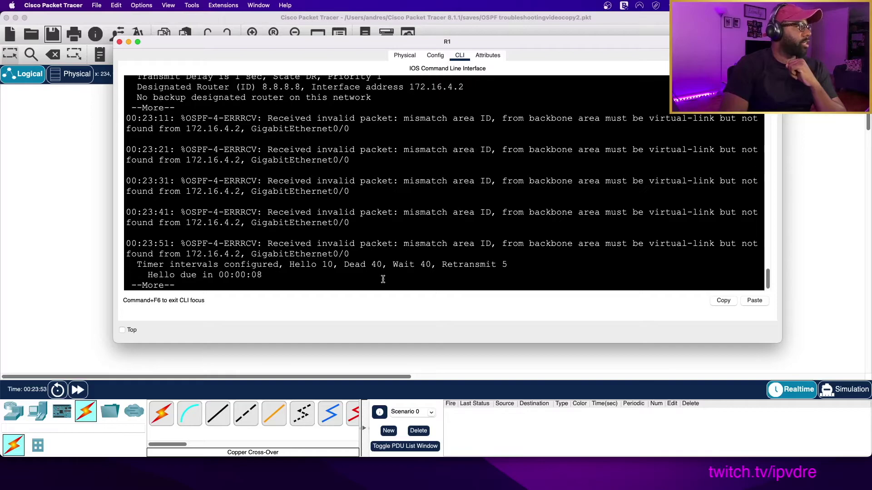
{"action": "key", "text": "Return"}
{"action": "key", "text": "Return"}
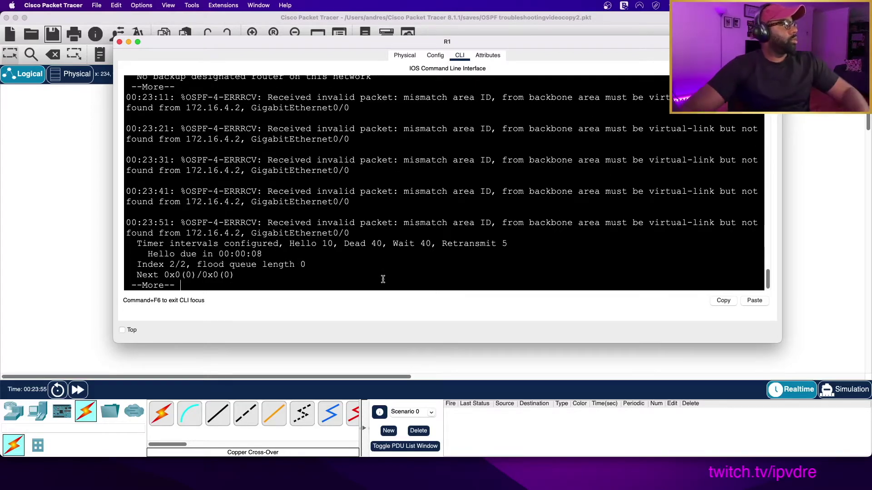
{"action": "key", "text": "space"}
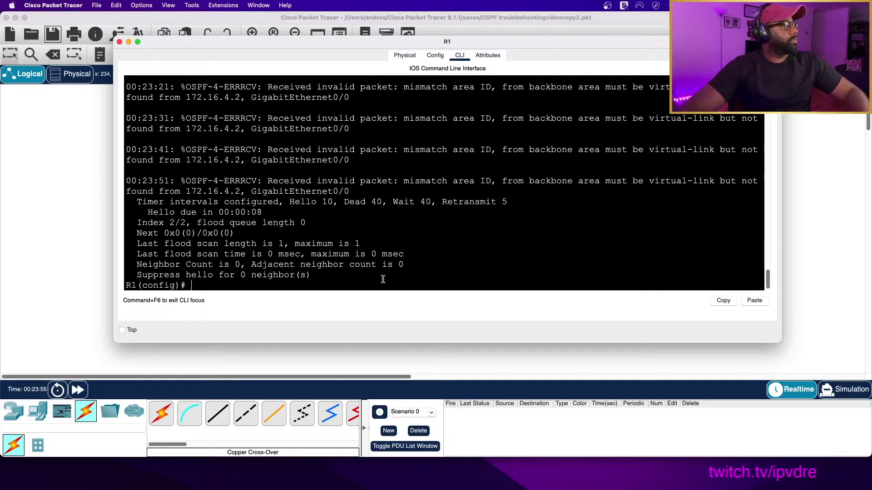
Reopen R1's command line and display its running configuration with "do sh run"
{"action": "left_click", "coordinate": [70, 264]}
{"action": "left_click", "coordinate": [323, 178]}
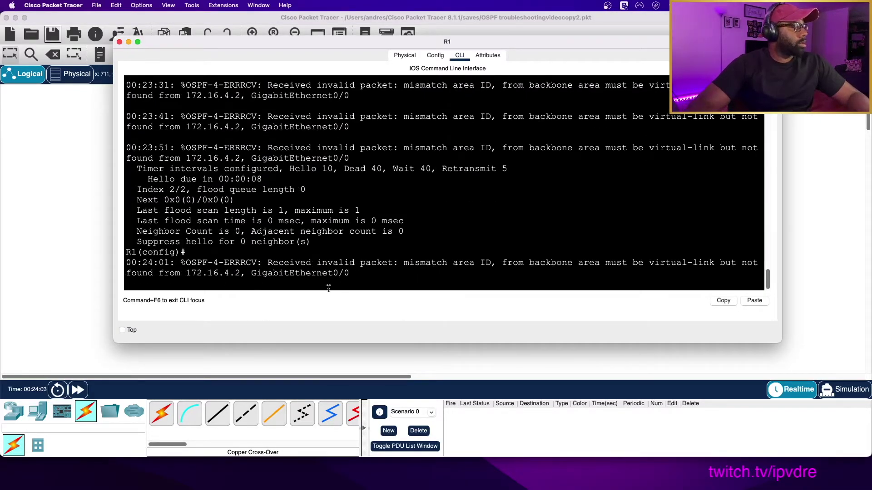
{"action": "key", "text": "Return"}
{"action": "key", "text": "Return"}
{"action": "key", "text": "Return"}
{"action": "type", "text": "do sh r"}
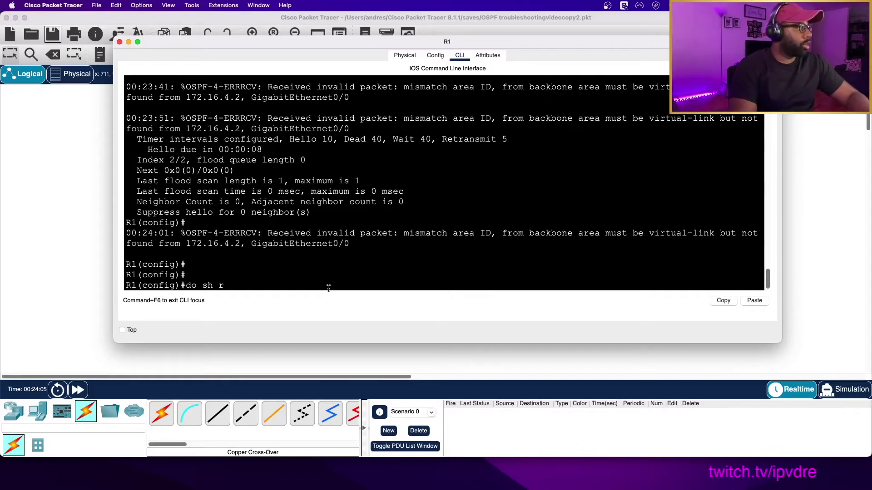
{"action": "type", "text": "un"}
{"action": "key", "text": "Return"}
{"action": "key", "text": "space"}
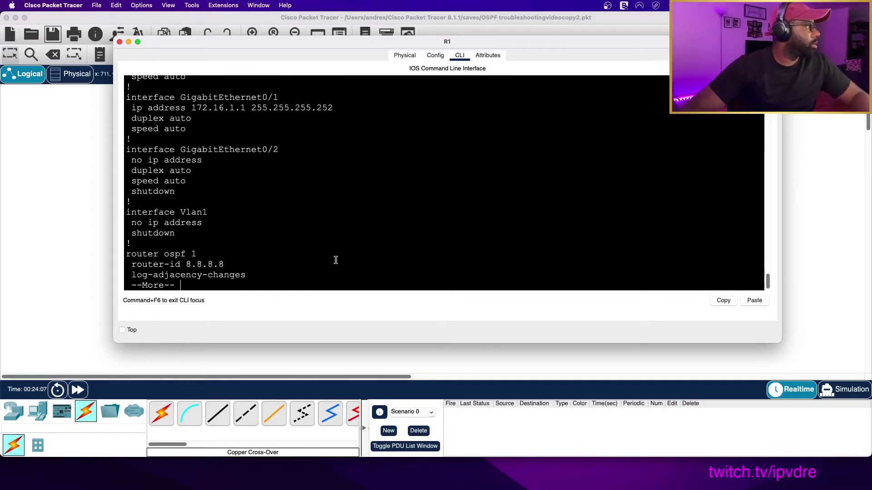
Examine the network statements and their areas under "router ospf 1" in R1's running configuration, highlighting the 172.16.4.0 line
{"action": "key", "text": "space"}
{"action": "scroll", "coordinate": [333, 265], "scroll_direction": "up", "scroll_amount": 5}
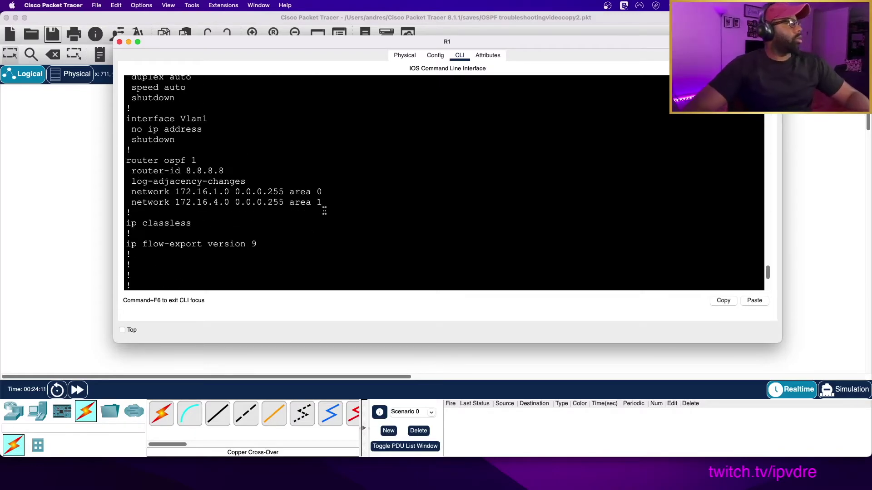
{"action": "scroll", "coordinate": [295, 210], "scroll_direction": "up", "scroll_amount": 2}
{"action": "scroll", "coordinate": [299, 213], "scroll_direction": "up", "scroll_amount": 3}
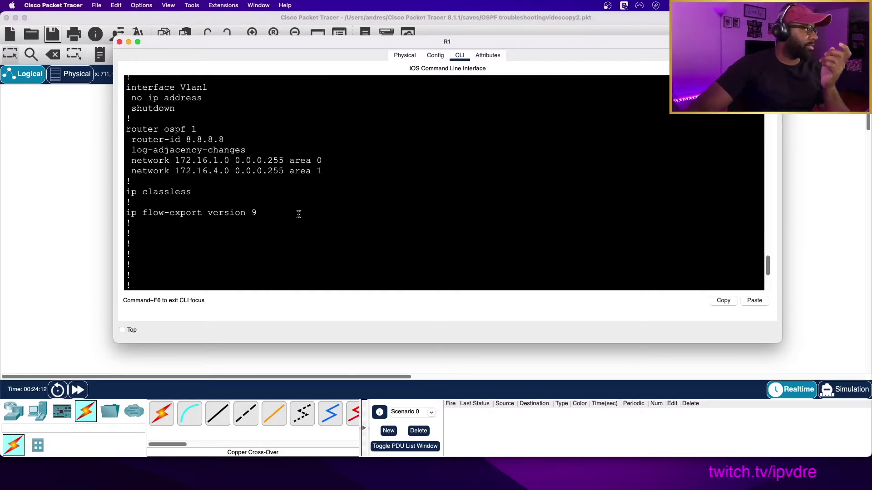
{"action": "left_click_drag", "start_coordinate": [133, 171], "coordinate": [324, 171]}
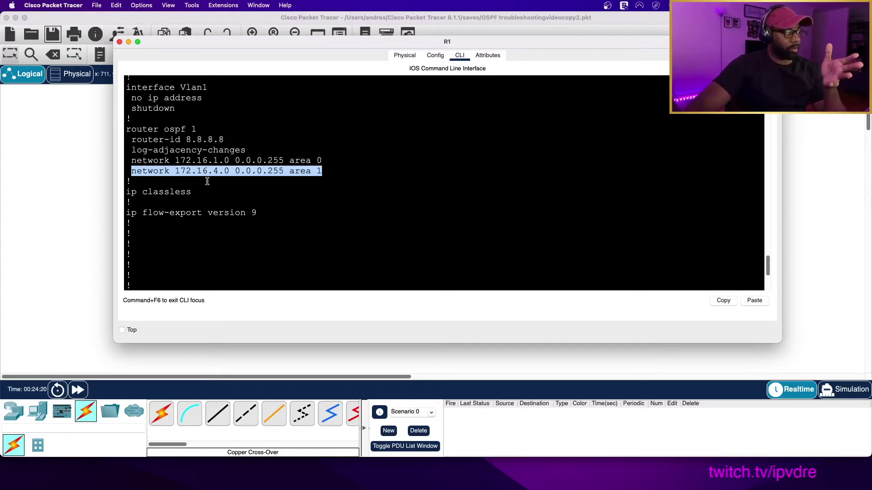
{"action": "scroll", "coordinate": [302, 197], "scroll_direction": "up", "scroll_amount": 5}
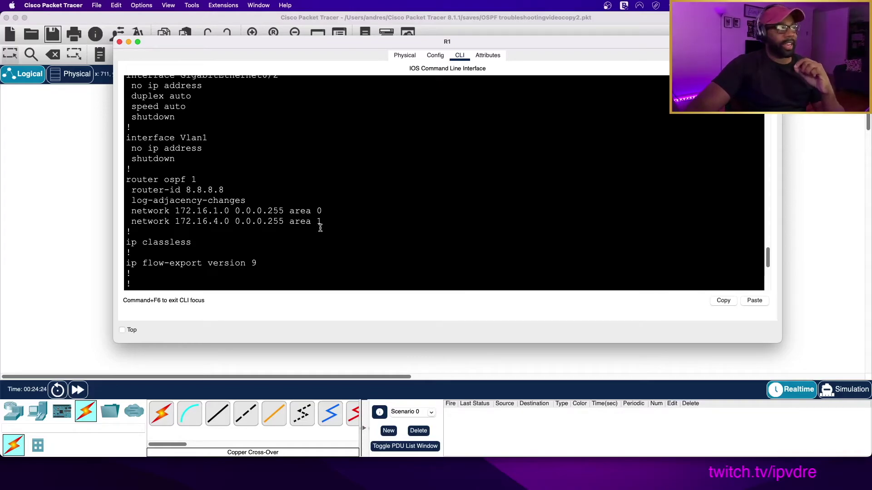
Switch to R4's command line to compare its 172.16.4.0 network statement with R1's, and return to the topology
{"action": "left_click", "coordinate": [83, 200]}
{"action": "left_click", "coordinate": [325, 250]}
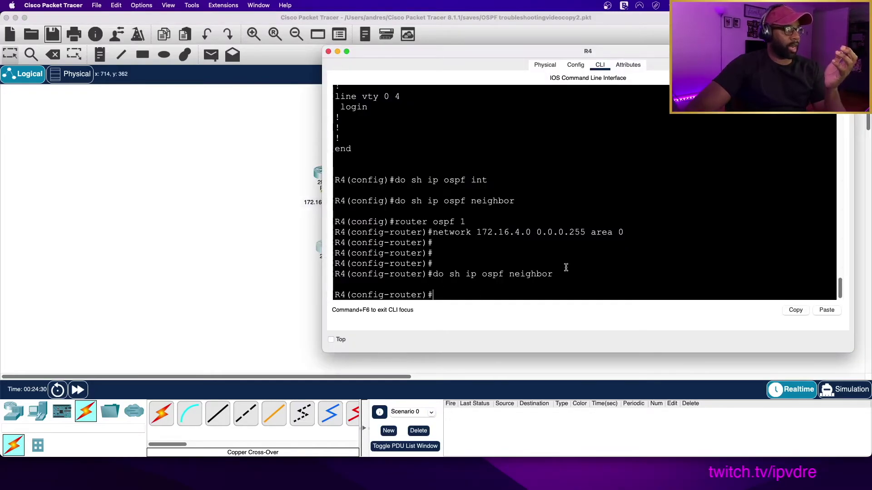
{"action": "left_click", "coordinate": [304, 213]}
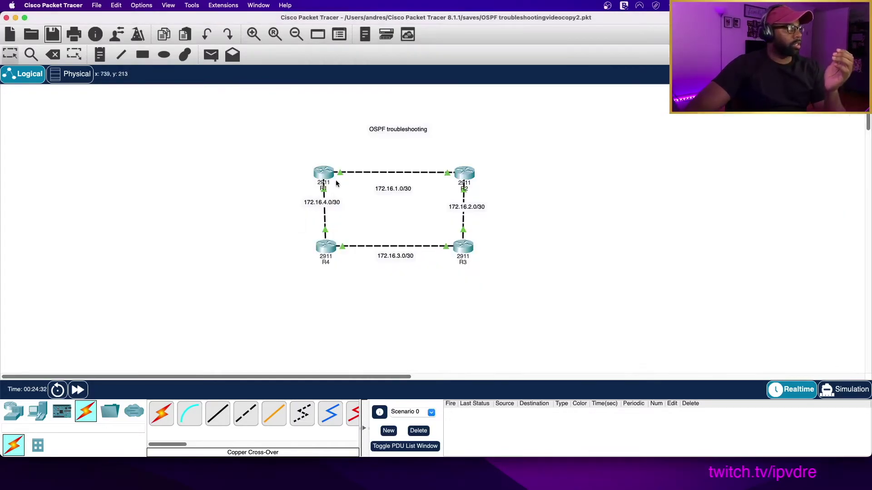
Return to R1's command line, finish the running configuration output and enter OSPF configuration with "router ospf 1"
{"action": "left_click", "coordinate": [319, 172]}
{"action": "scroll", "coordinate": [226, 210], "scroll_direction": "up", "scroll_amount": 3}
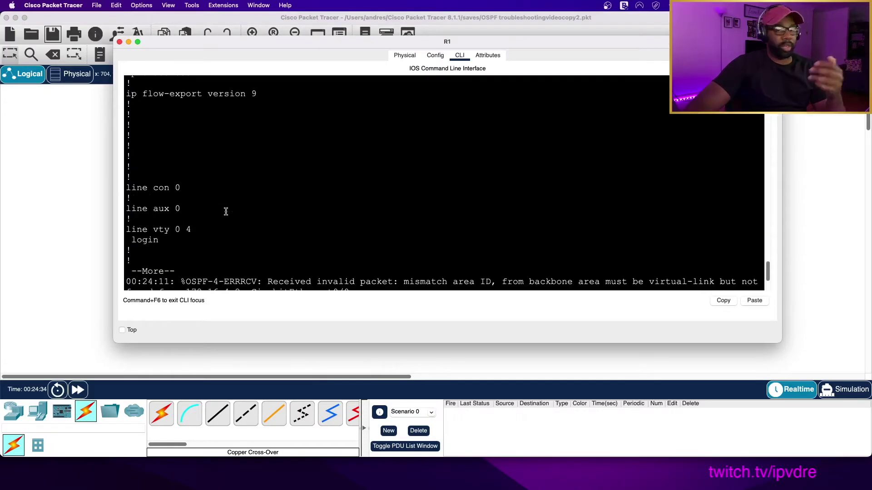
{"action": "scroll", "coordinate": [230, 220], "scroll_direction": "down", "scroll_amount": 3}
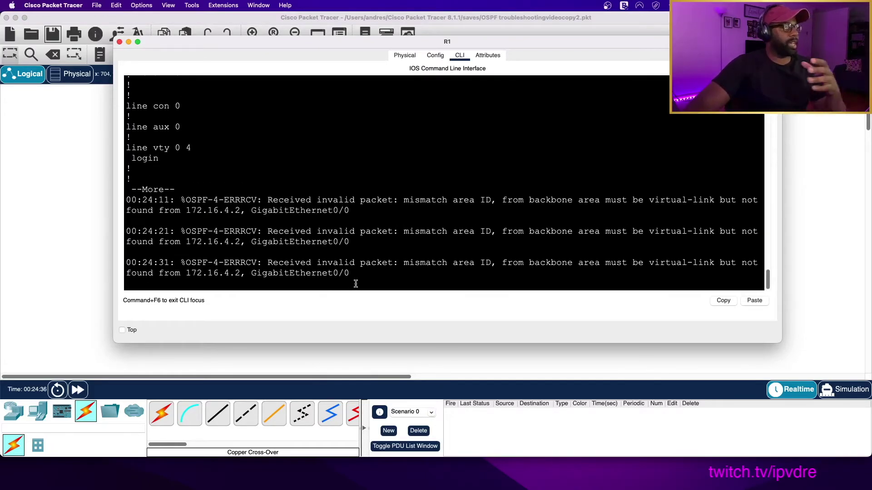
{"action": "scroll", "coordinate": [356, 284], "scroll_direction": "down", "scroll_amount": 2}
{"action": "key", "text": "space"}
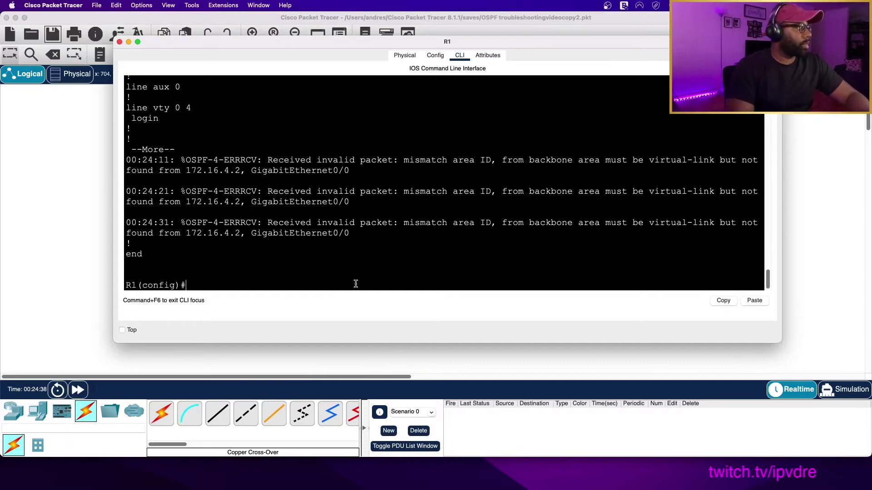
{"action": "type", "text": "router os"}
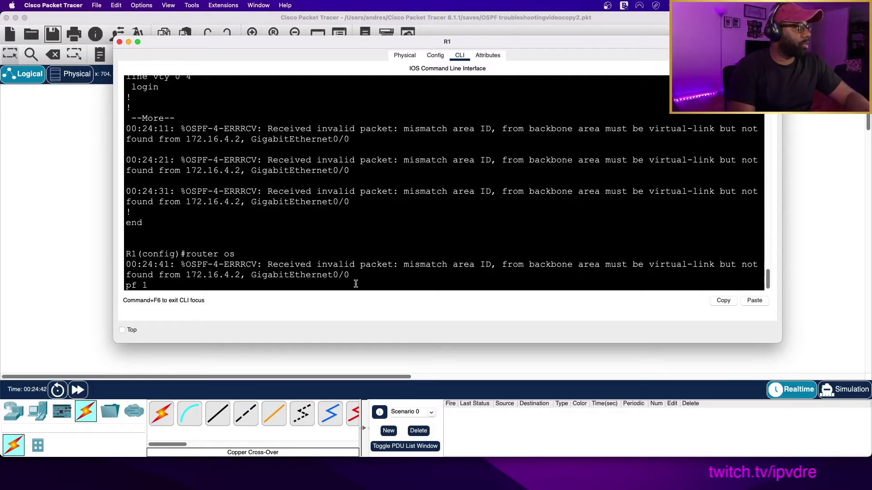
{"action": "type", "text": "pf 1"}
{"action": "key", "text": "Return"}
Remove network 172.16.4.0 0.0.0.255 area 1 from R1's OSPF process 1
{"action": "type", "text": "no network 17"}
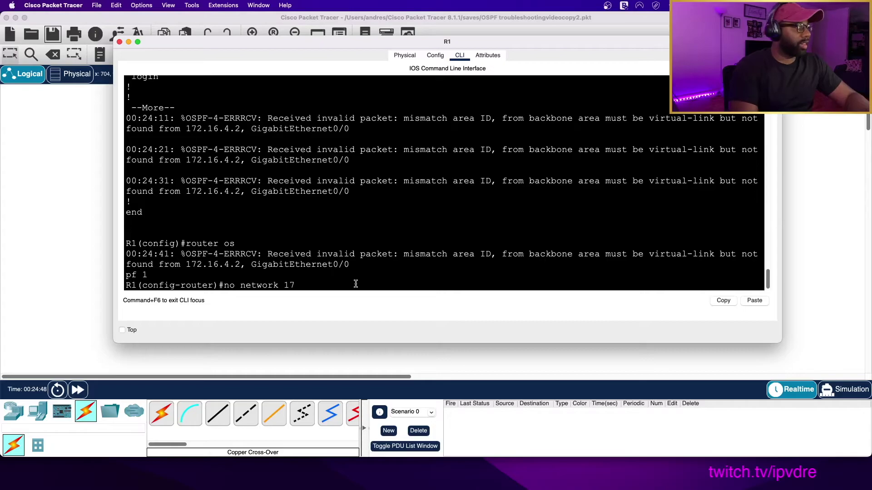
{"action": "type", "text": "2.16"}
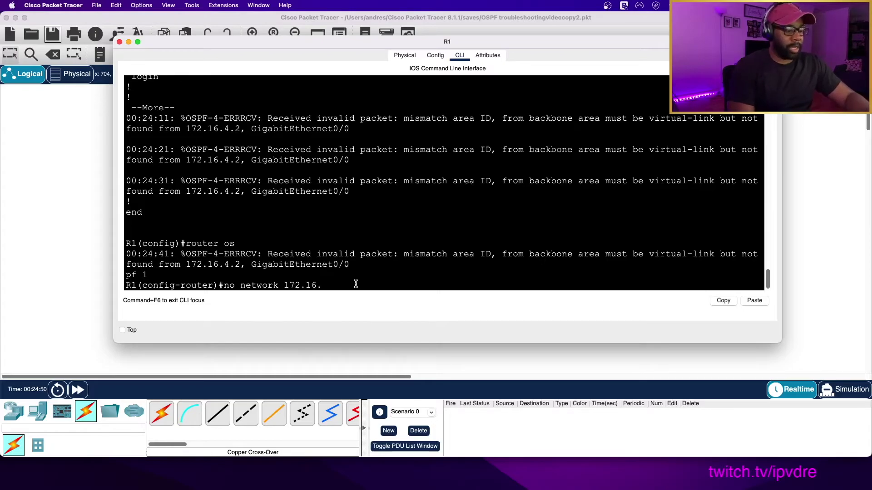
{"action": "type", "text": ".4.0"}
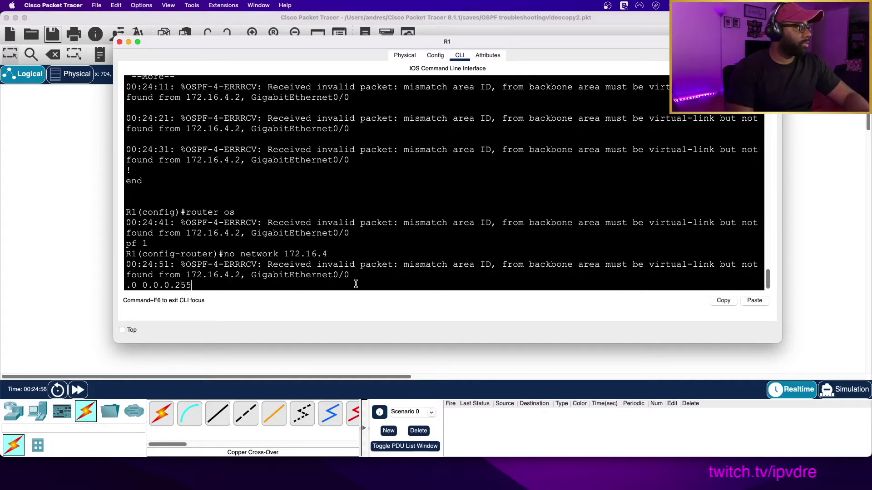
{"action": "type", "text": " 0.0.0.255"}
{"action": "key", "text": "Return"}
{"action": "key", "text": "Up"}
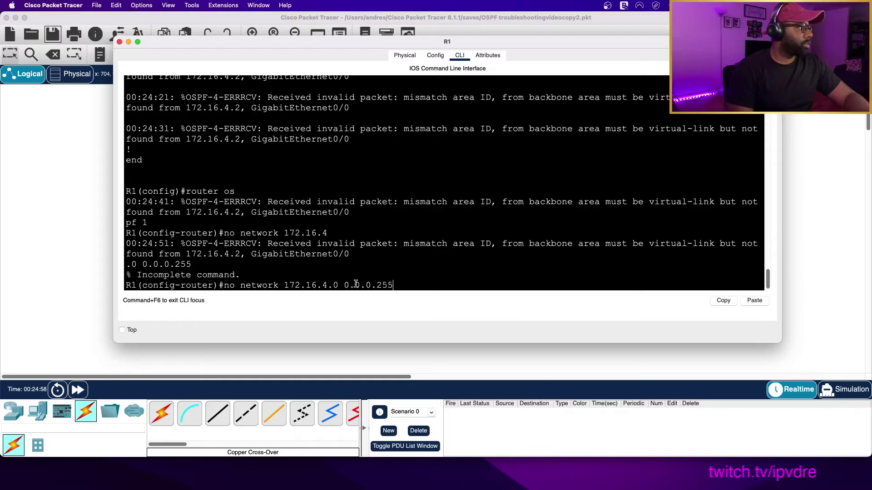
{"action": "type", "text": "area 1"}
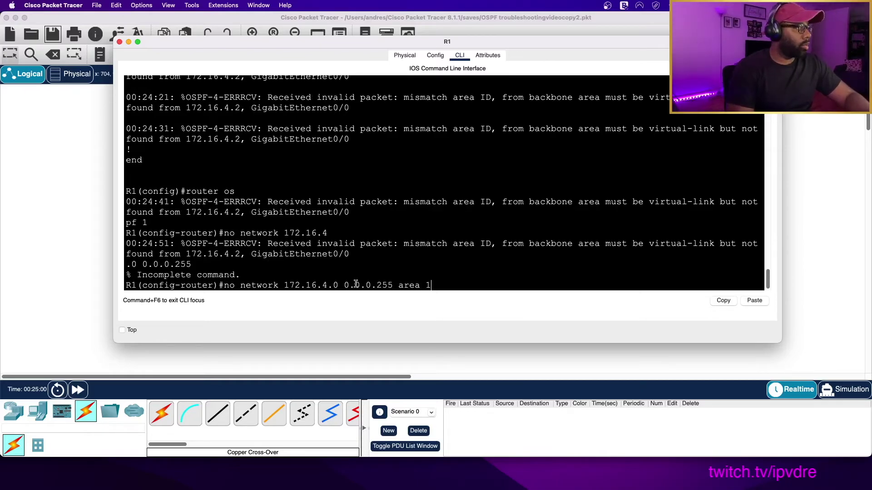
{"action": "key", "text": "Return"}
{"action": "scroll", "coordinate": [436, 218], "scroll_direction": "up", "scroll_amount": 3}
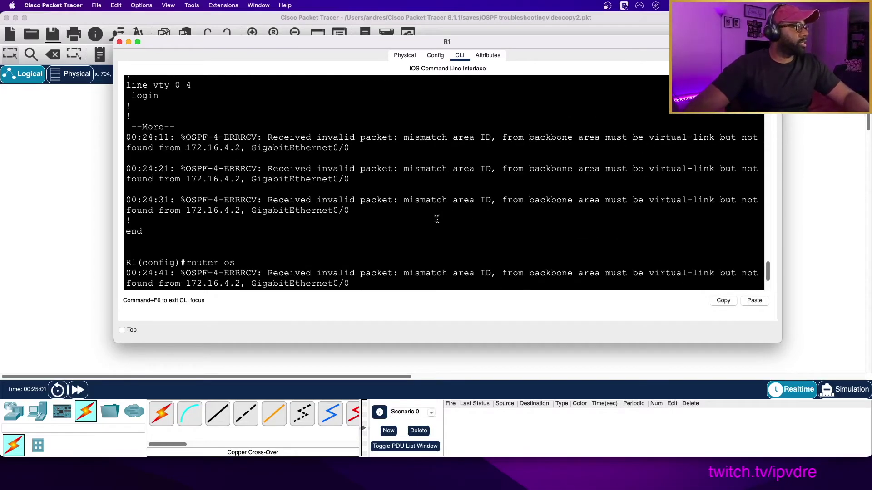
{"action": "scroll", "coordinate": [409, 190], "scroll_direction": "down", "scroll_amount": 3}
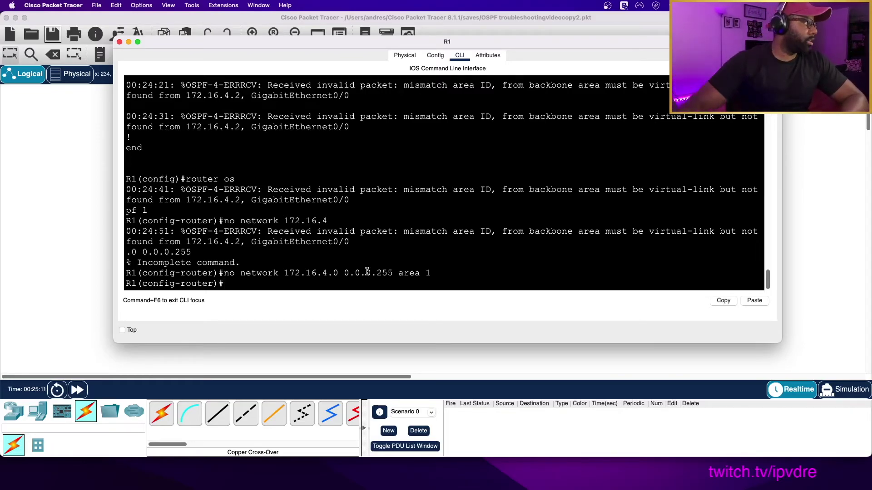
Add network 172.16.4.0 0.0.0.255 area 0 to R1's OSPF process 1 and highlight the adjacency state change message
{"action": "type", "text": "netwo"}
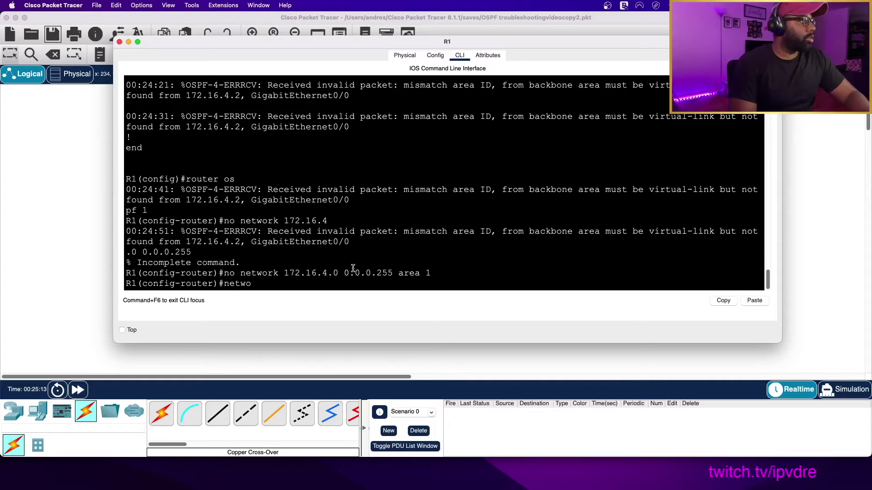
{"action": "type", "text": "rk 172.16.4.0"}
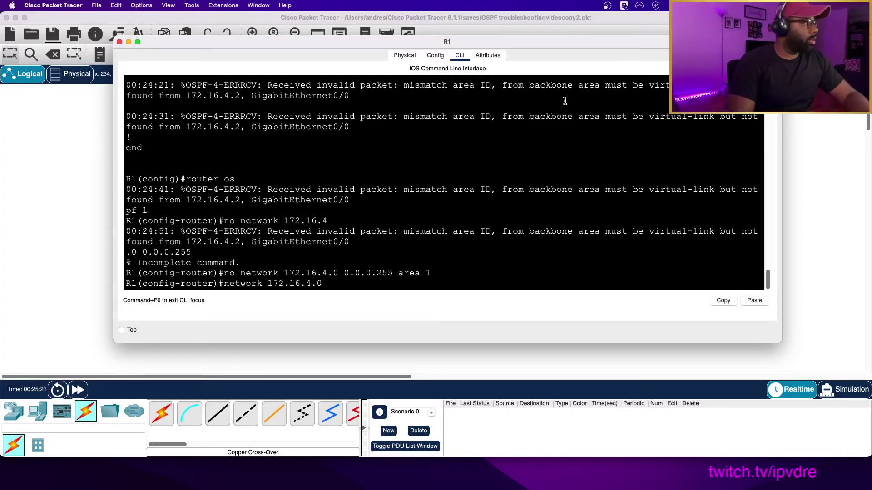
{"action": "type", "text": "0."}
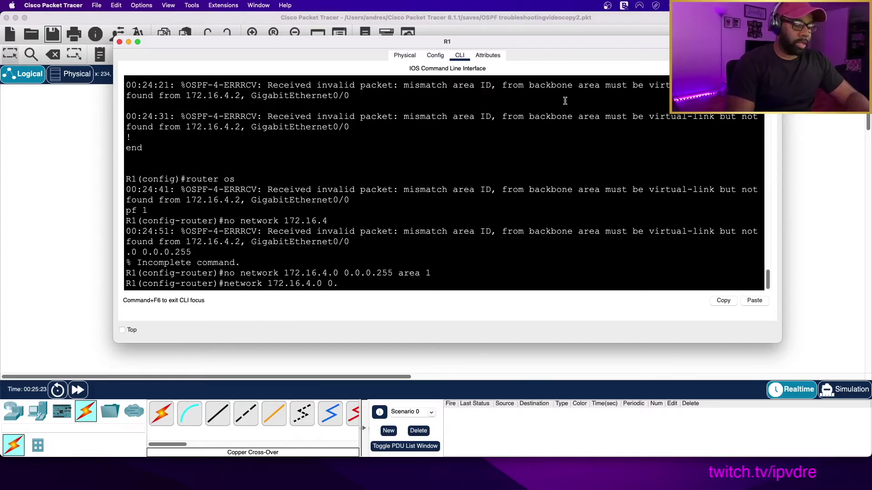
{"action": "type", "text": "0.0.255 area 0"}
{"action": "key", "text": "Return"}
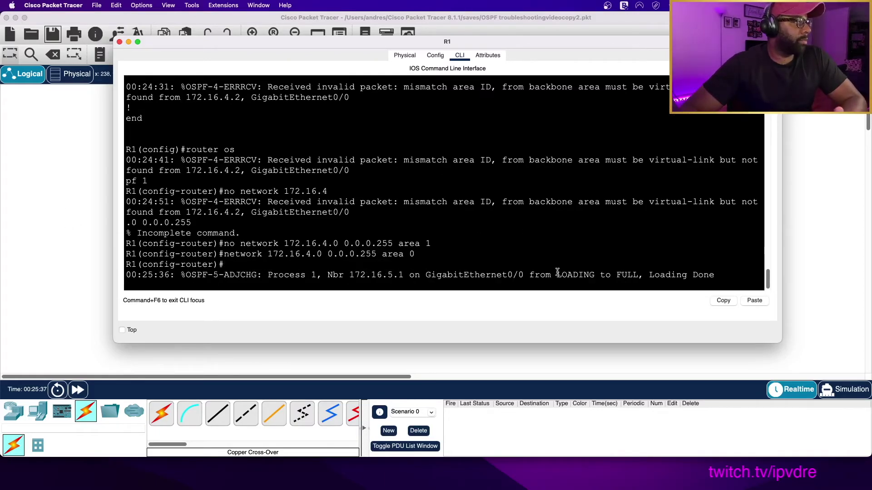
{"action": "left_click_drag", "start_coordinate": [556, 276], "coordinate": [643, 278]}
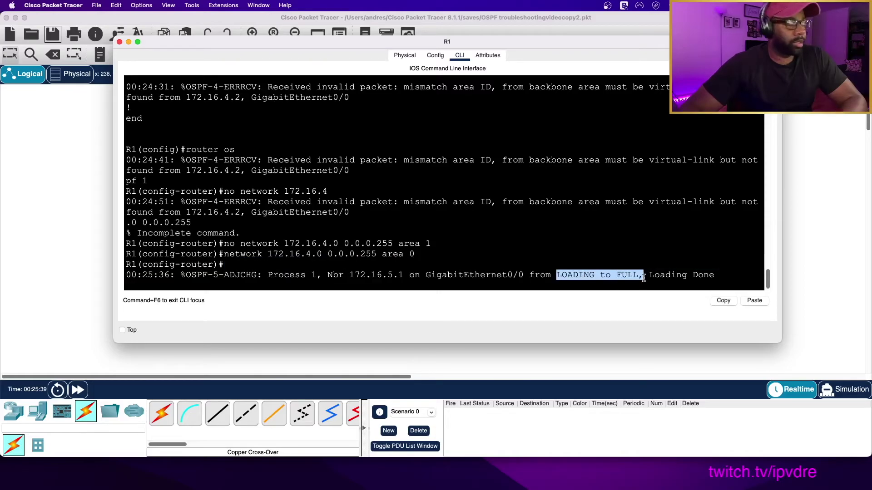
Return to the topology and place the note "mismatched area" on the link between R1 and R4
{"action": "left_click", "coordinate": [27, 240]}
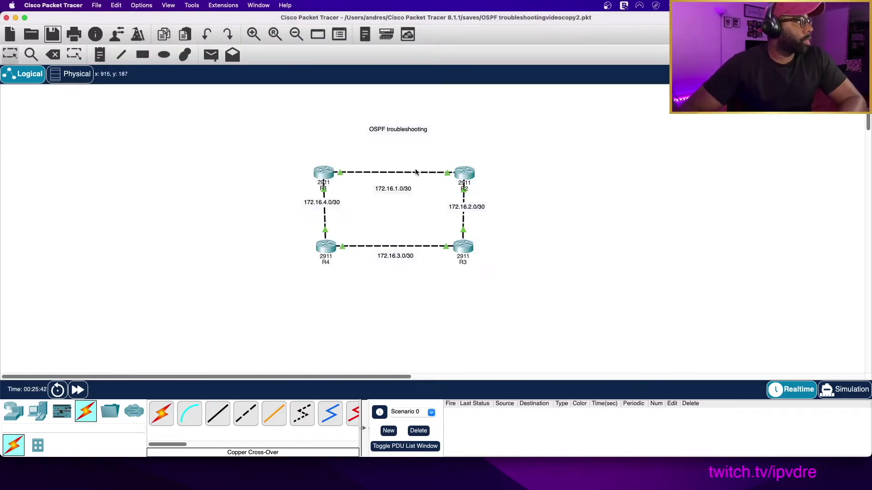
{"action": "left_click", "coordinate": [278, 227]}
{"action": "type", "text": "mis"}
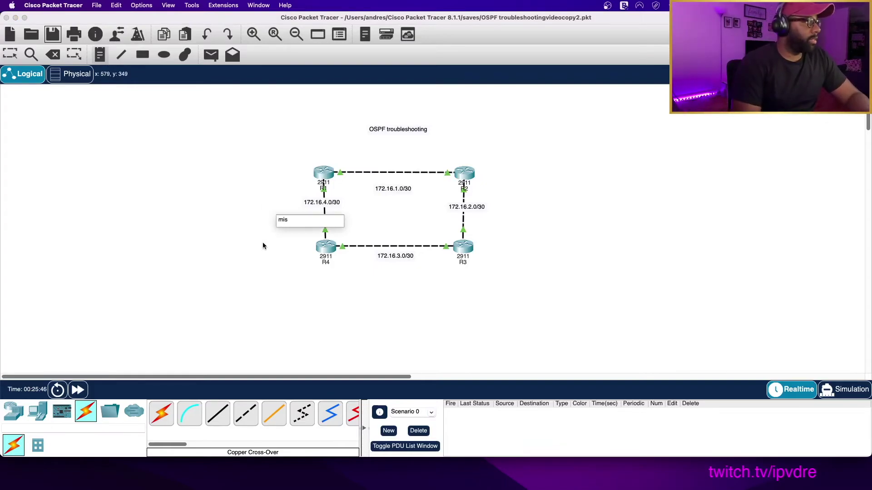
{"action": "type", "text": "matched area"}
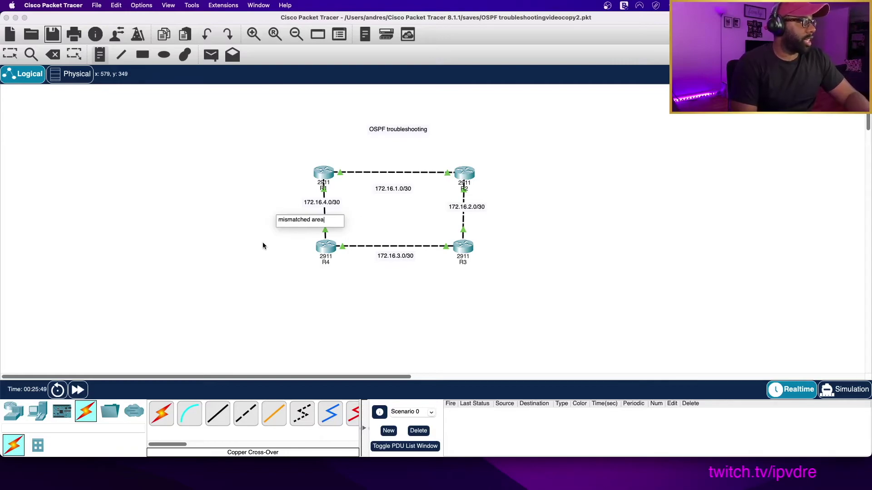
{"action": "left_click", "coordinate": [227, 206]}
Place the note "duplicate RID" on the link between R1 and R2
{"action": "left_click", "coordinate": [382, 169]}
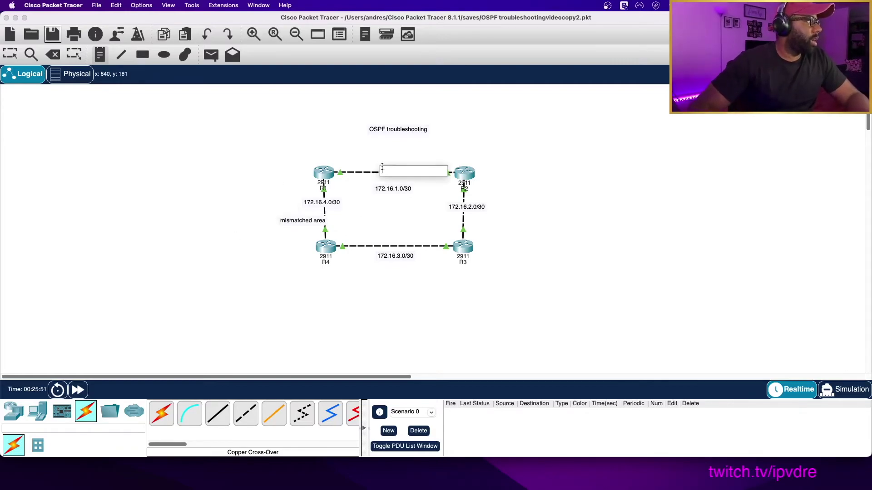
{"action": "type", "text": "de"}
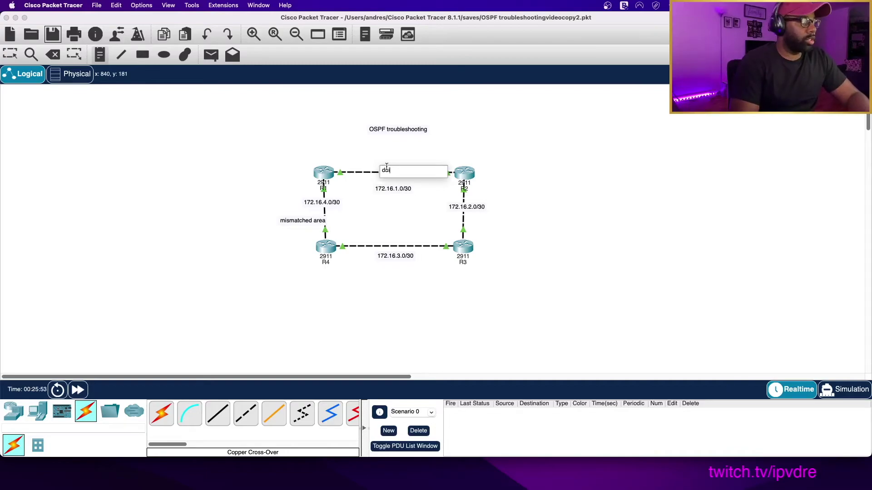
{"action": "type", "text": "plicat"}
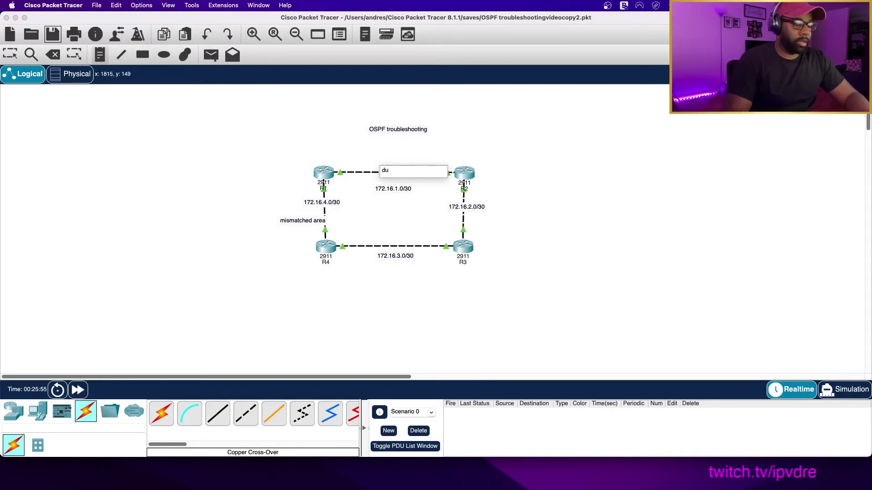
{"action": "type", "text": "e RID"}
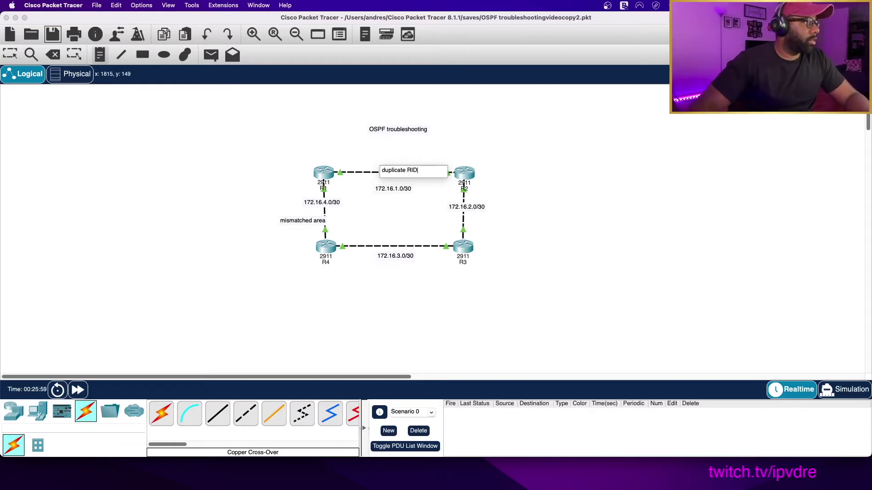
{"action": "left_click", "coordinate": [626, 220]}
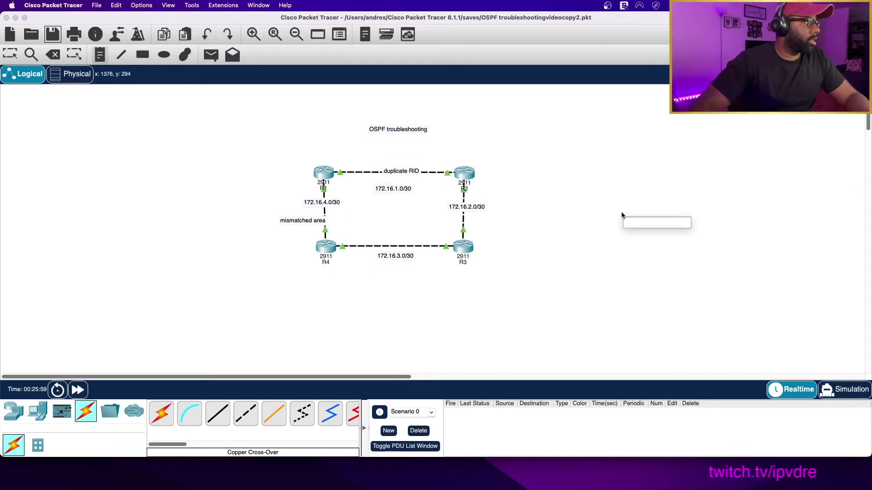
{"action": "left_click", "coordinate": [438, 231]}
Open R2's command line and enter global configuration mode with "en" and "conf t"
{"action": "left_click", "coordinate": [463, 176]}
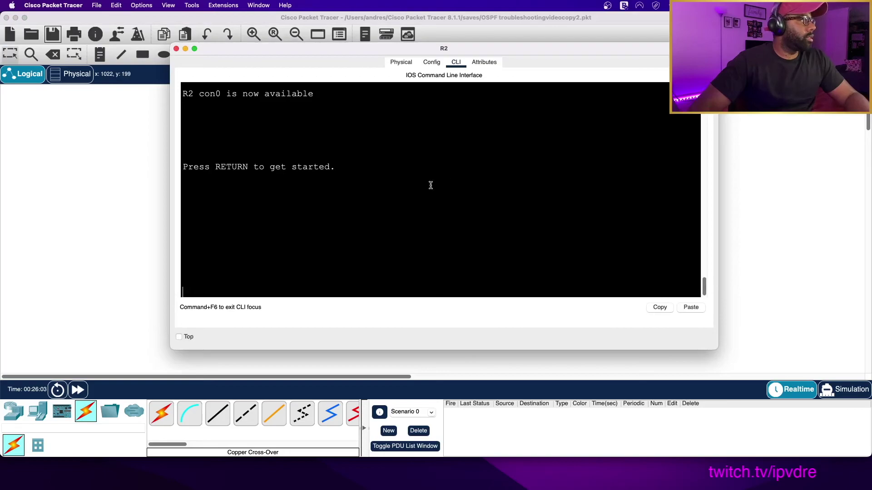
{"action": "key", "text": "Return"}
{"action": "key", "text": "Return"}
{"action": "type", "text": "en"}
{"action": "key", "text": "Return"}
{"action": "type", "text": "conf t"}
{"action": "key", "text": "Return"}
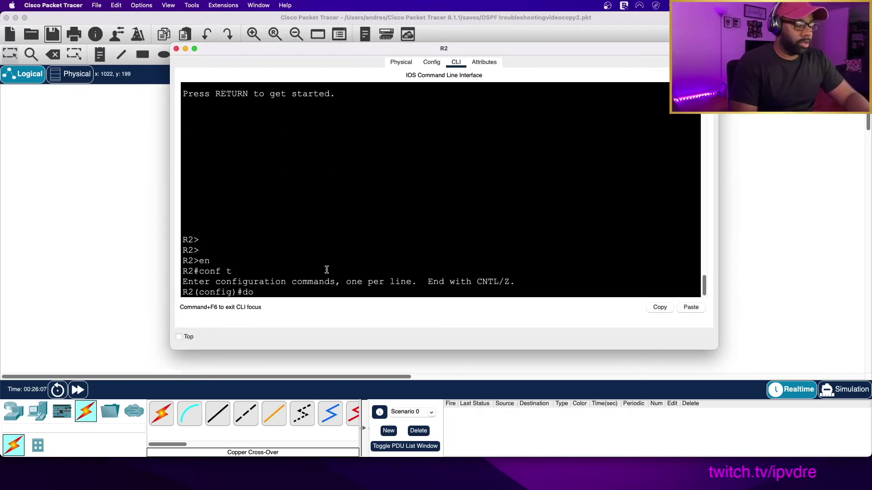
List R2's OSPF neighbors with "do sh ip ospf neighbor"
{"action": "type", "text": "do sh ip ospf"}
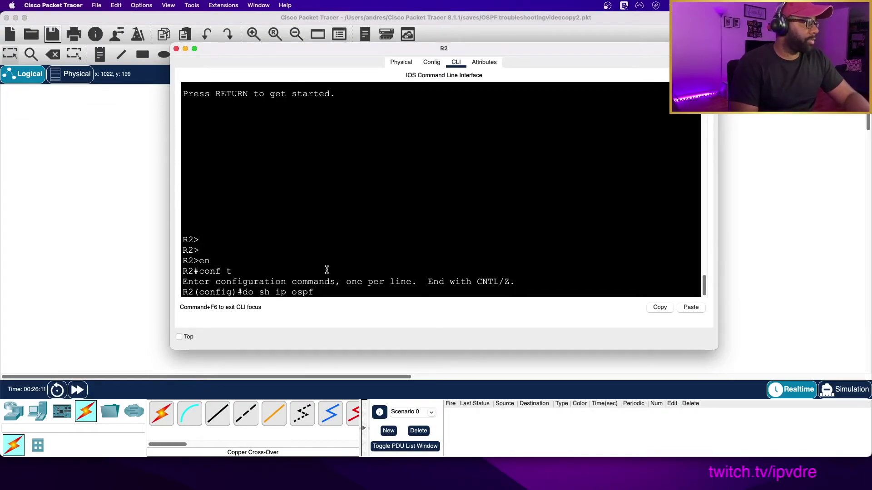
{"action": "type", "text": " neighb"}
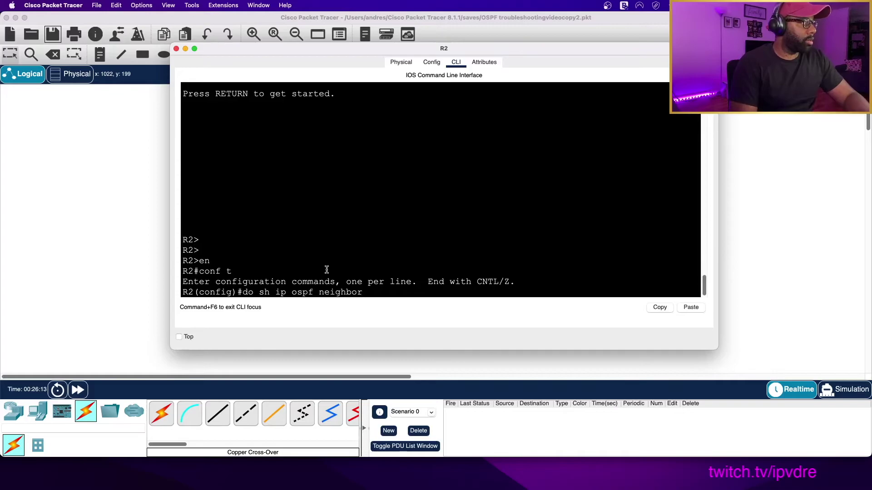
{"action": "type", "text": "or"}
{"action": "key", "text": "Return"}
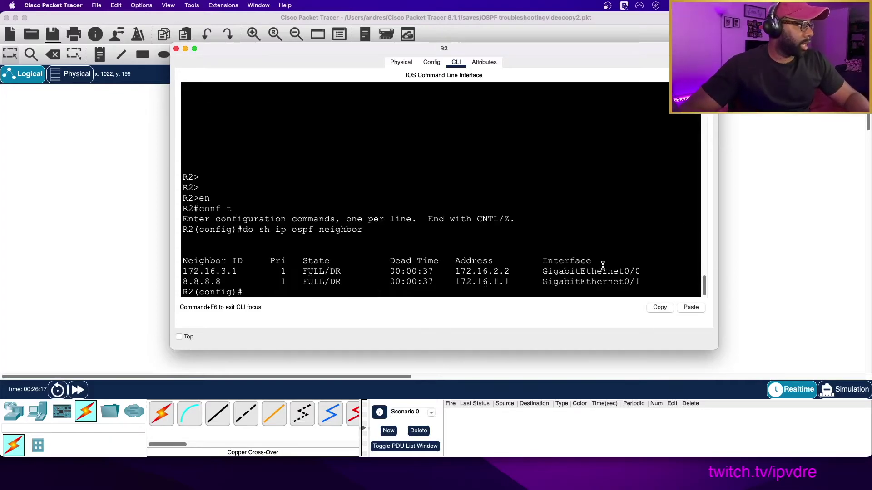
Compare R2's OSPF neighbor table with the router links in the topology, moving the R2 window out of the way
{"action": "left_click_drag", "start_coordinate": [514, 51], "coordinate": [570, 234]}
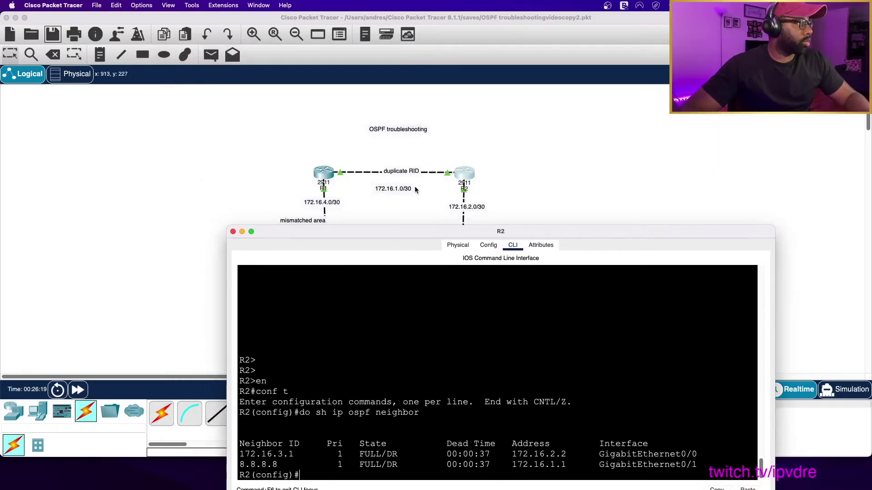
{"action": "left_click_drag", "start_coordinate": [469, 237], "coordinate": [502, 342]}
{"action": "left_click_drag", "start_coordinate": [438, 337], "coordinate": [815, 48]}
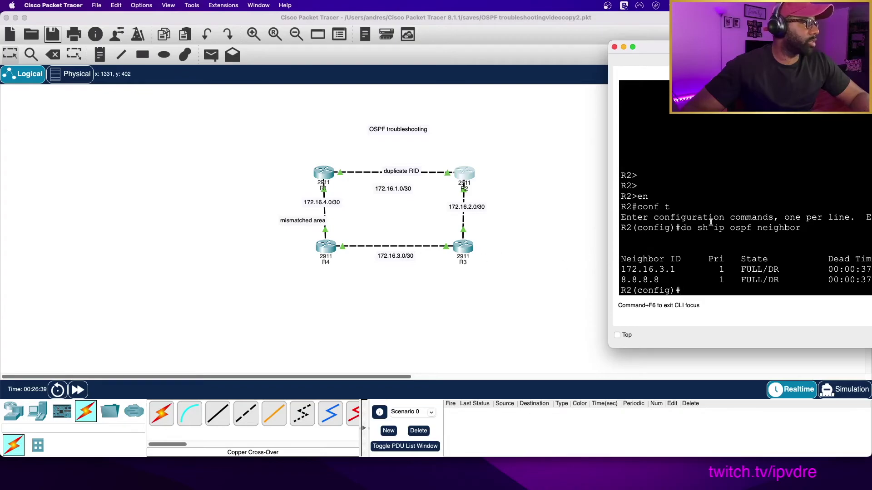
{"action": "left_click_drag", "start_coordinate": [725, 48], "coordinate": [339, 28]}
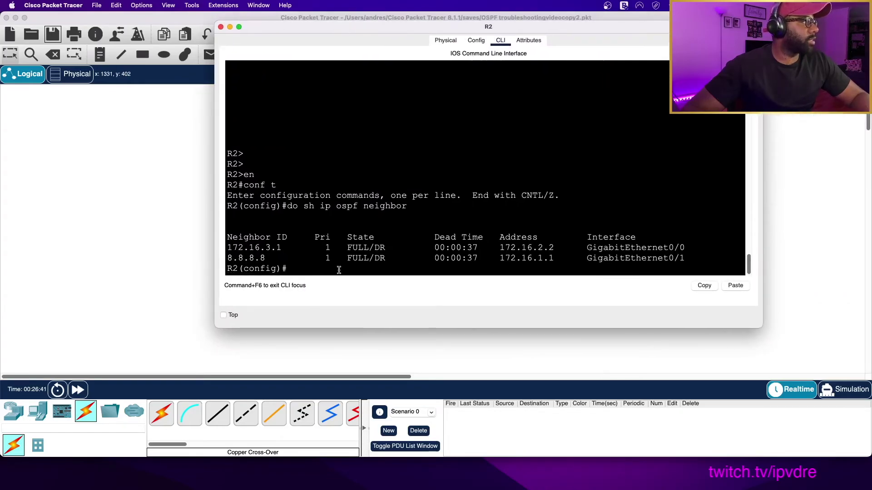
{"action": "left_click", "coordinate": [153, 206]}
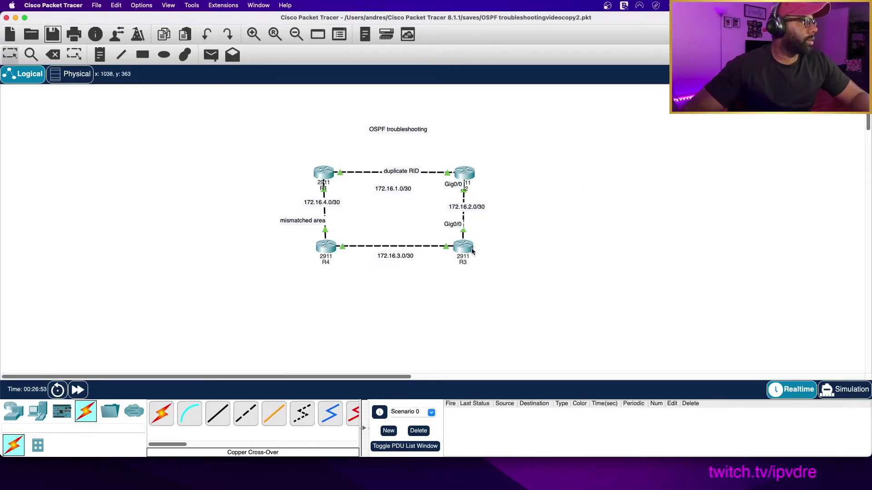
{"action": "left_click", "coordinate": [464, 171]}
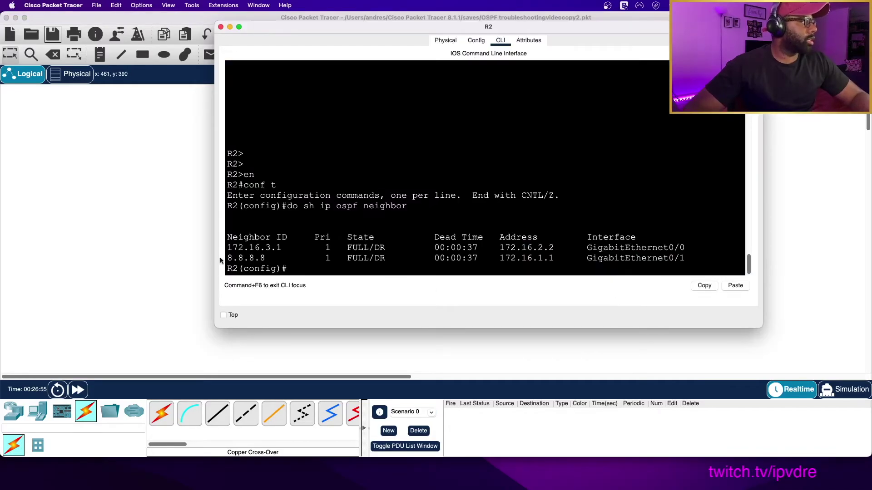
{"action": "left_click", "coordinate": [184, 249]}
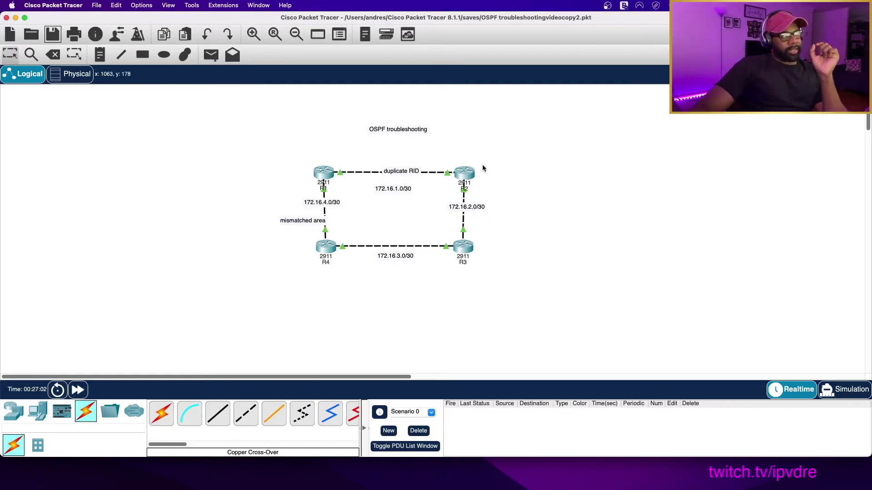
Open R3's command line and enter privileged EXEC mode with "en"
{"action": "left_click", "coordinate": [464, 249]}
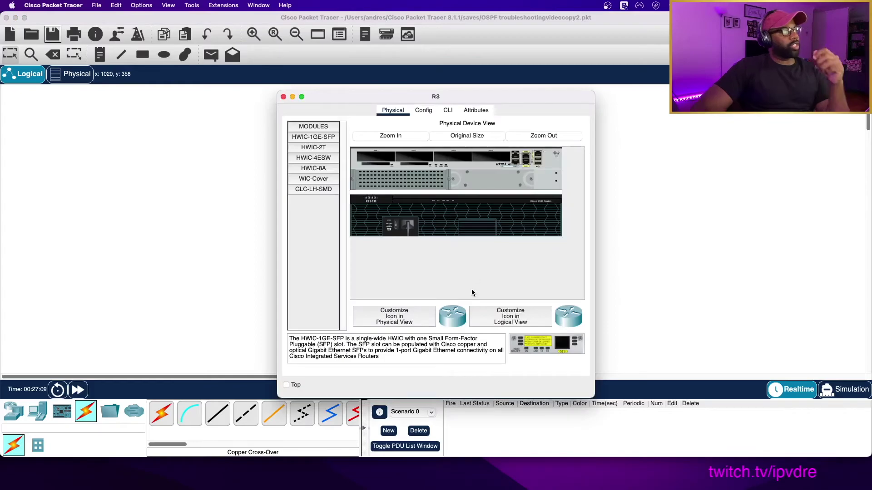
{"action": "left_click", "coordinate": [448, 111]}
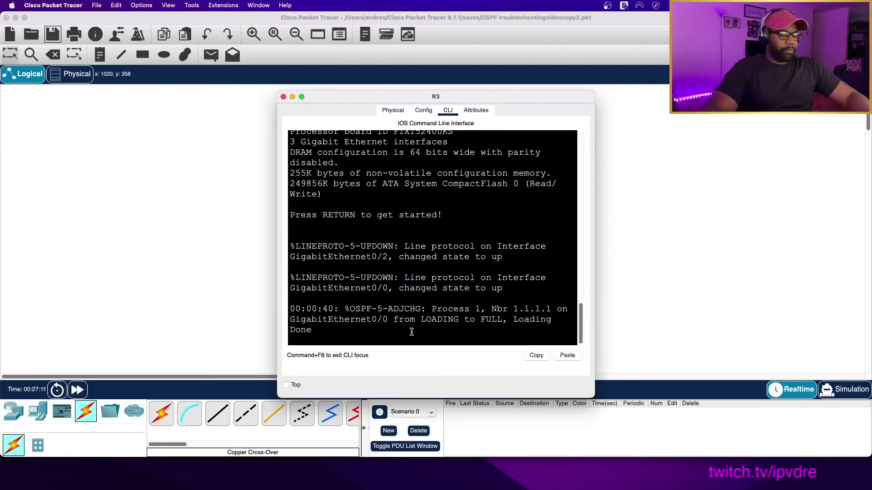
{"action": "key", "text": "Return"}
{"action": "key", "text": "Return"}
{"action": "key", "text": "Return"}
{"action": "type", "text": "en"}
{"action": "key", "text": "Return"}
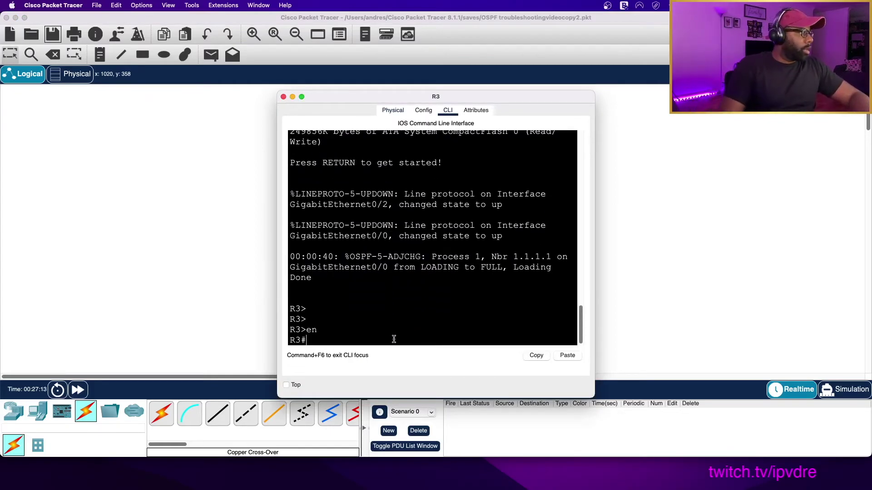
Switch to R4's command line and list its OSPF neighbors again with "do sh ip ospf neighbor"
{"action": "left_click", "coordinate": [246, 278]}
{"action": "left_click", "coordinate": [327, 246]}
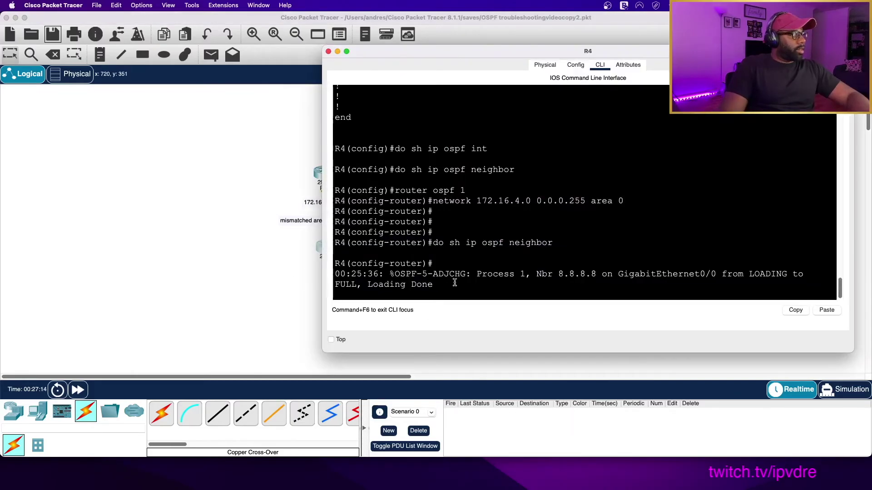
{"action": "key", "text": "Return"}
{"action": "key", "text": "Return"}
{"action": "key", "text": "Return"}
{"action": "key", "text": "Up"}
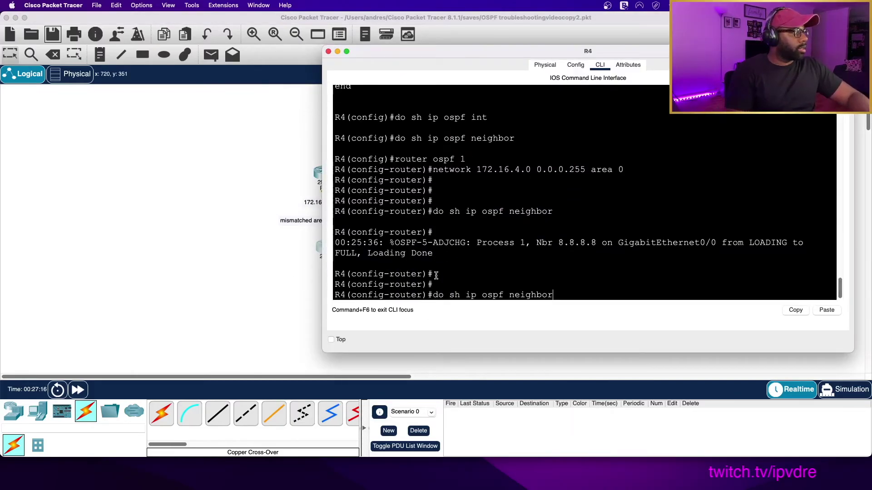
{"action": "key", "text": "Return"}
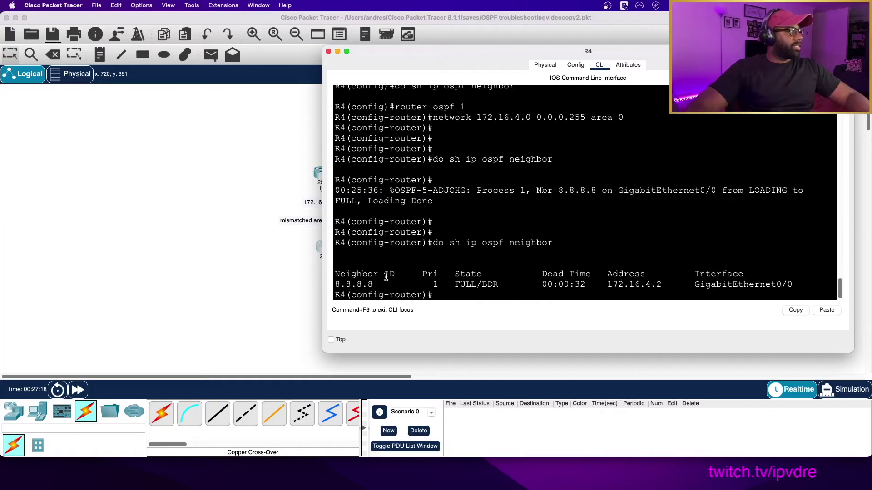
Highlight the neighbor ID in R4's OSPF table, compare it with the topology's links, and return to the topology
{"action": "left_click_drag", "start_coordinate": [335, 284], "coordinate": [373, 284]}
{"action": "left_click_drag", "start_coordinate": [451, 54], "coordinate": [572, 38]}
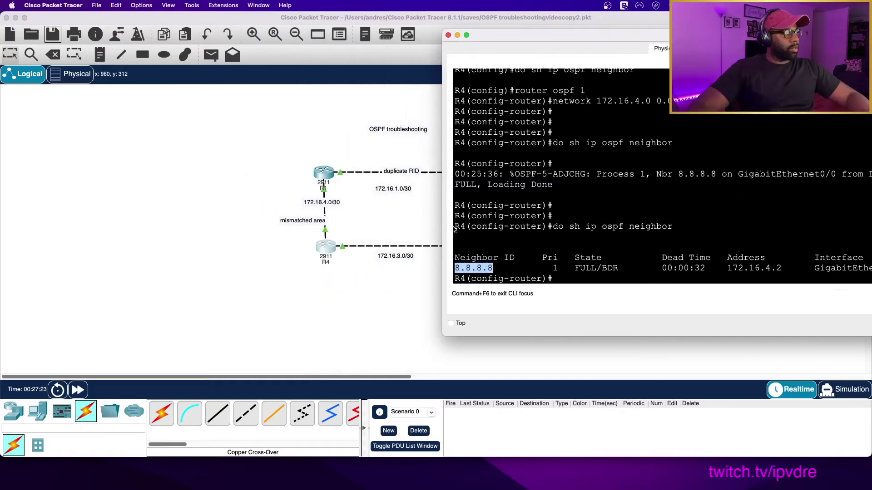
{"action": "left_click_drag", "start_coordinate": [581, 43], "coordinate": [467, 104]}
{"action": "left_click", "coordinate": [498, 342]}
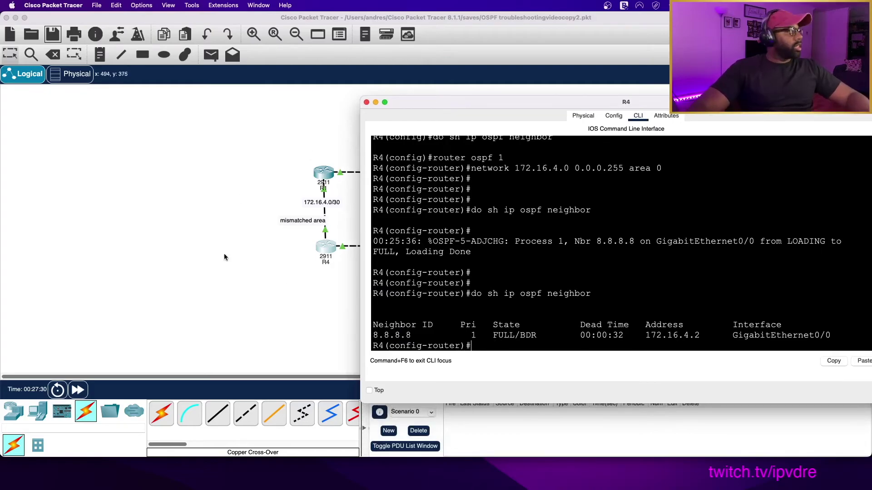
{"action": "left_click", "coordinate": [317, 275]}
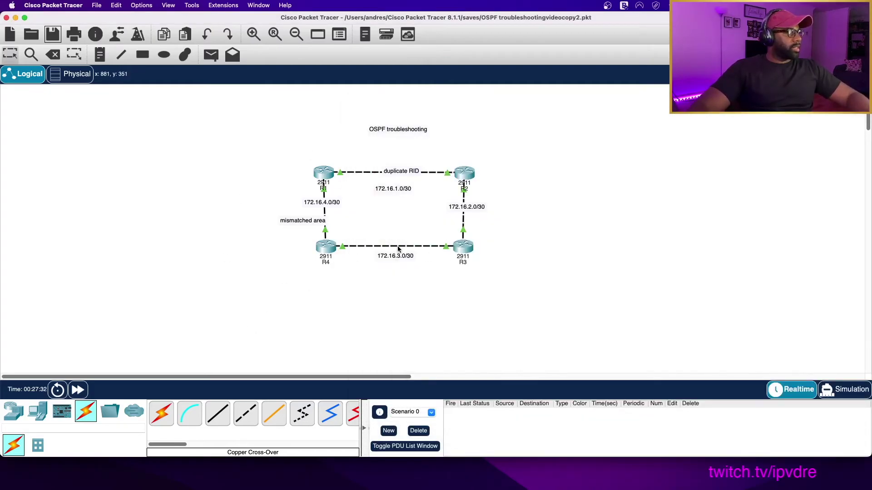
Open R4's command line, leave OSPF router configuration mode and display the running configuration with "do sh run"
{"action": "left_click", "coordinate": [325, 247]}
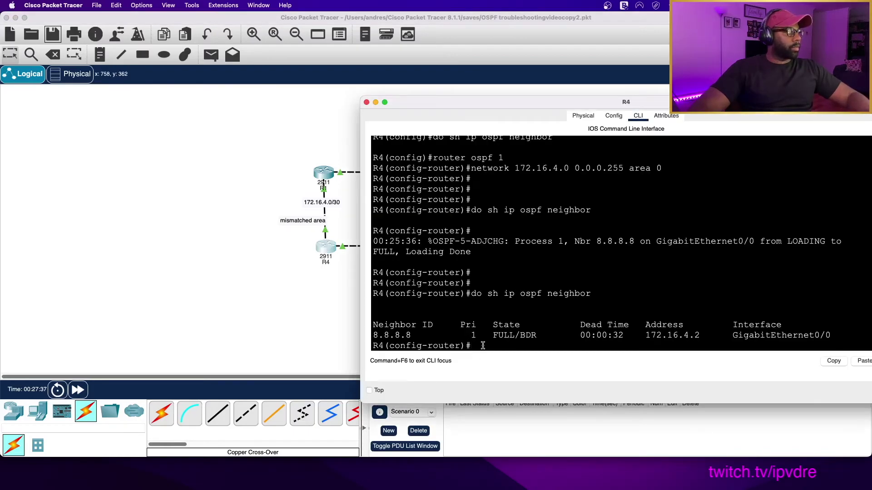
{"action": "type", "text": "exit"}
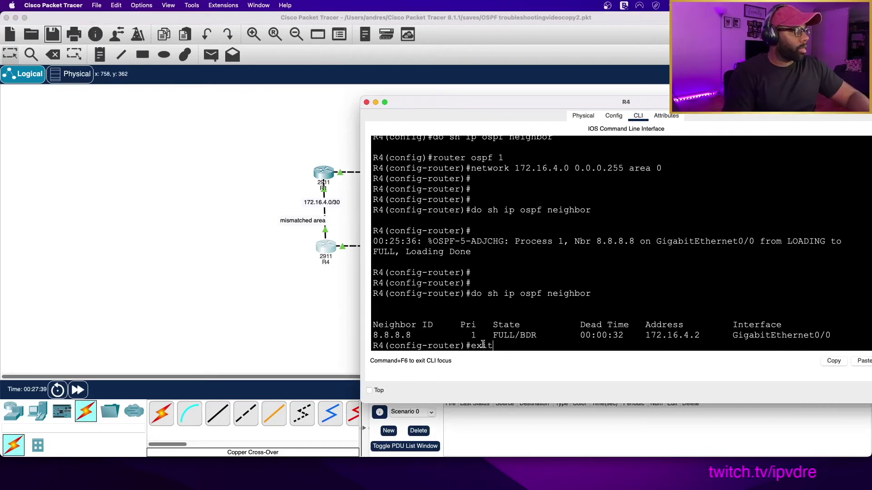
{"action": "key", "text": "Return"}
{"action": "type", "text": "do sh run"}
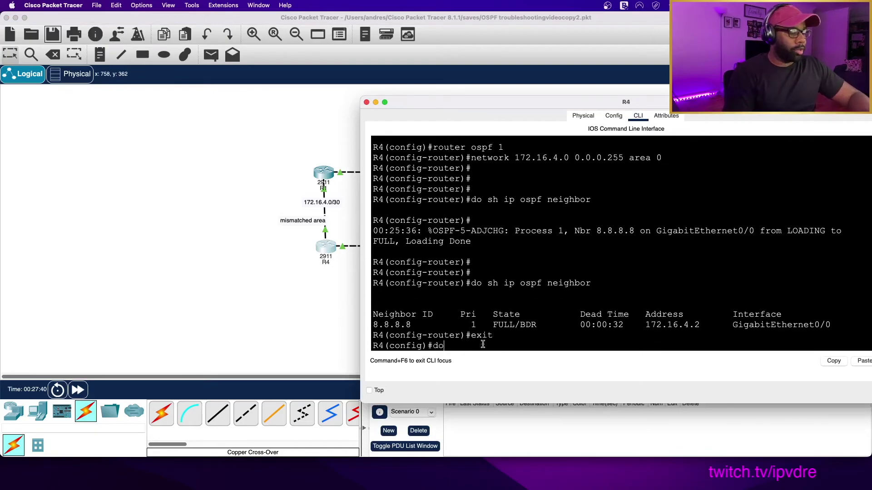
{"action": "key", "text": "Return"}
{"action": "key", "text": "space"}
{"action": "key", "text": "space"}
{"action": "key", "text": "space"}
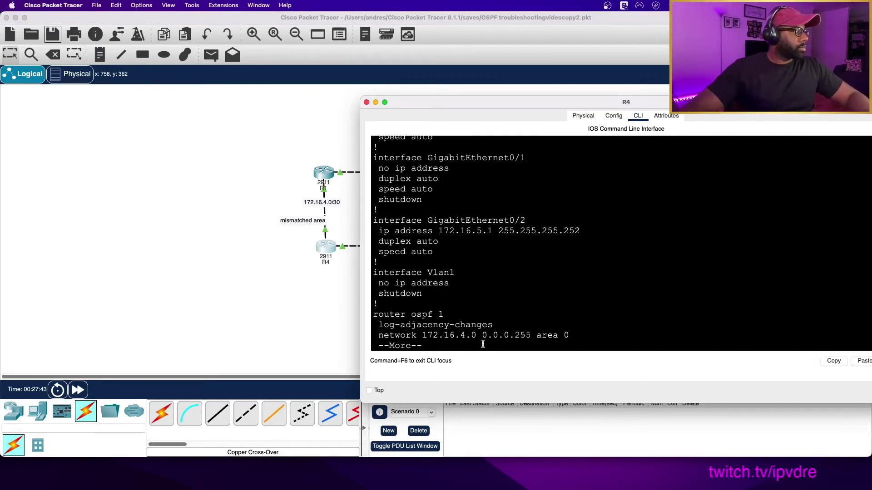
{"action": "scroll", "coordinate": [455, 307], "scroll_direction": "up", "scroll_amount": 6}
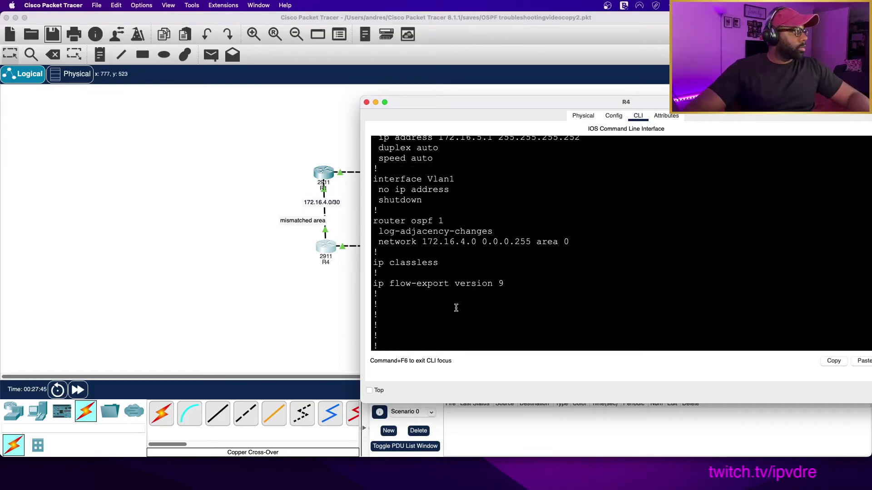
Compare R4's GigabitEthernet0/2 address with the port and subnet of its R3 link in the topology, moving the R4 window aside
{"action": "left_click", "coordinate": [266, 339]}
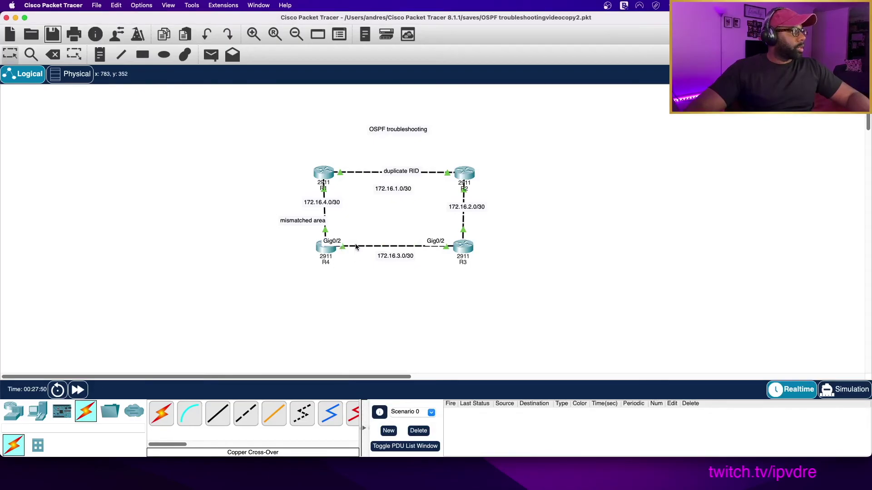
{"action": "left_click", "coordinate": [326, 247]}
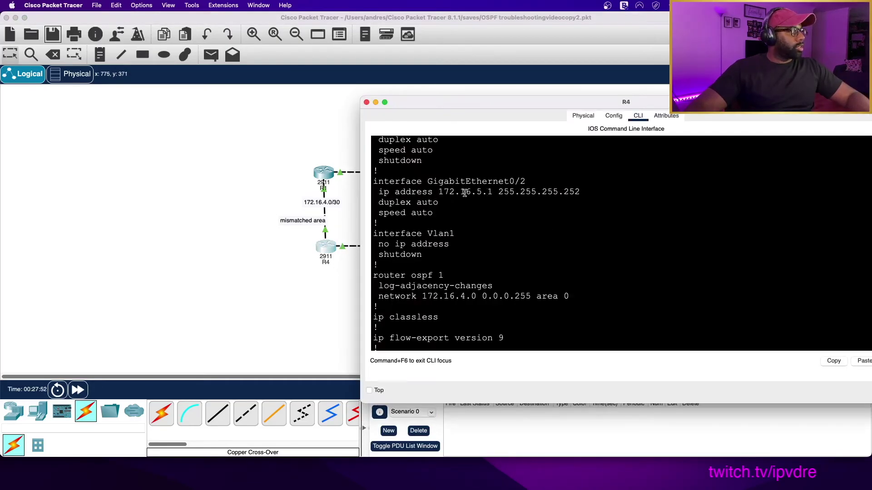
{"action": "left_click_drag", "start_coordinate": [530, 105], "coordinate": [683, 66]}
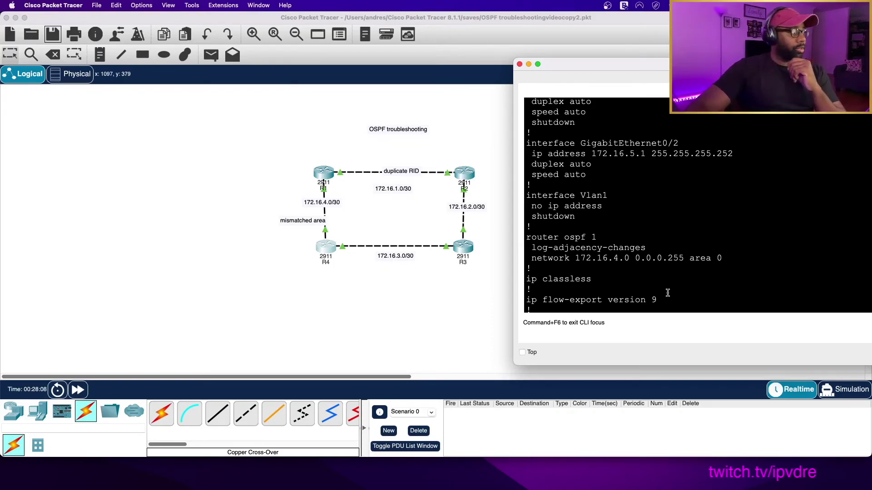
Begin an "int g0/2" command with the partial address 172.16.3. at R4's global configuration prompt
{"action": "scroll", "coordinate": [661, 294], "scroll_direction": "down", "scroll_amount": 10}
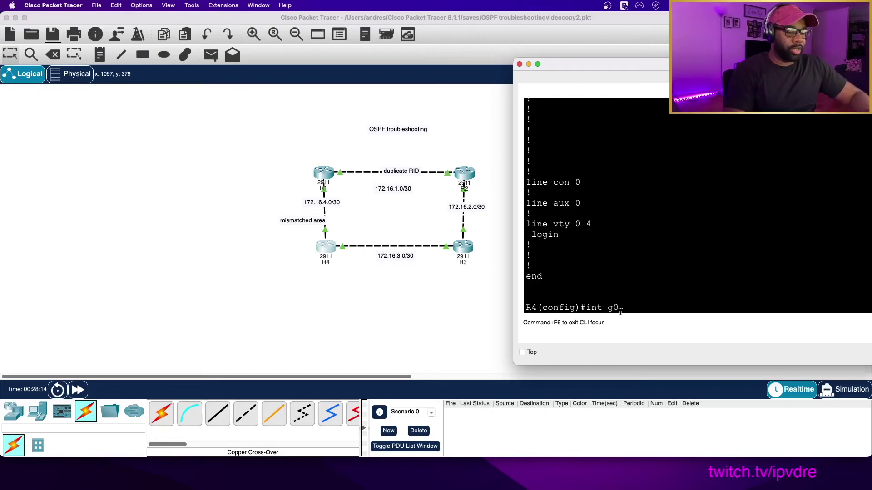
{"action": "type", "text": "17"}
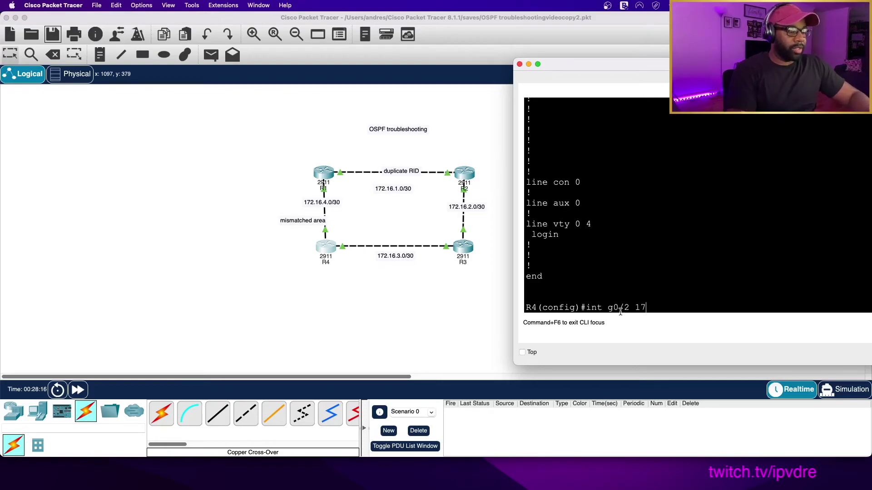
{"action": "type", "text": "2.16"}
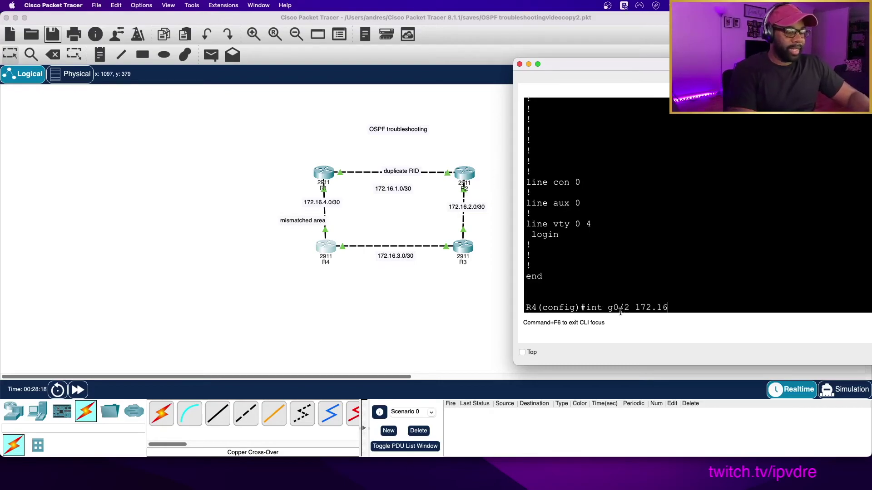
{"action": "type", "text": ".3."}
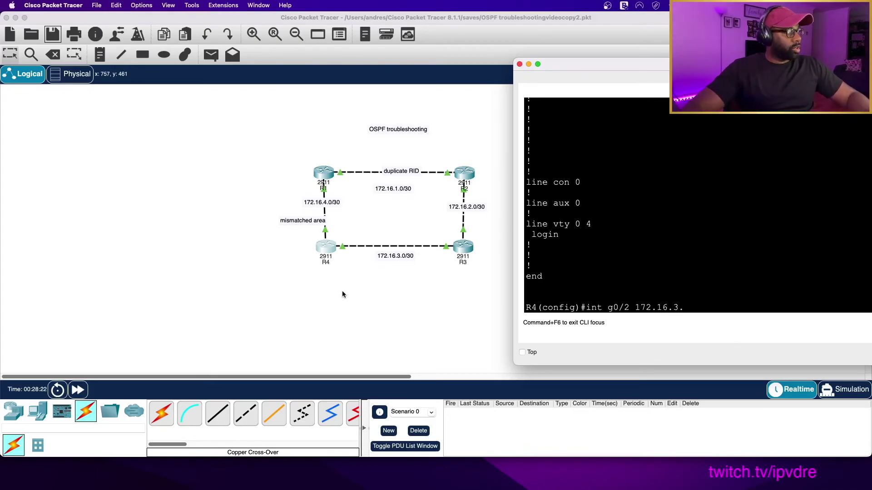
Switch to R3's command line, list its interface addresses with "sh ip int br", and widen the window to read the table
{"action": "left_click", "coordinate": [361, 290]}
{"action": "left_click", "coordinate": [459, 247]}
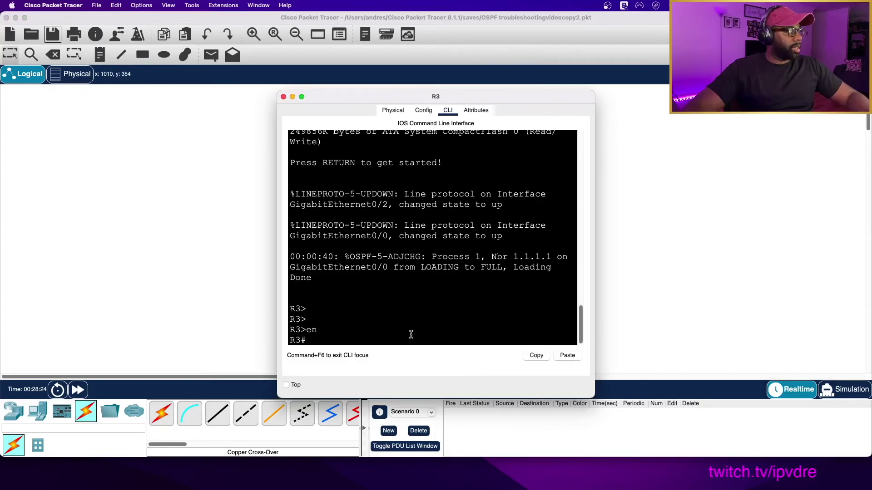
{"action": "type", "text": "do sh"}
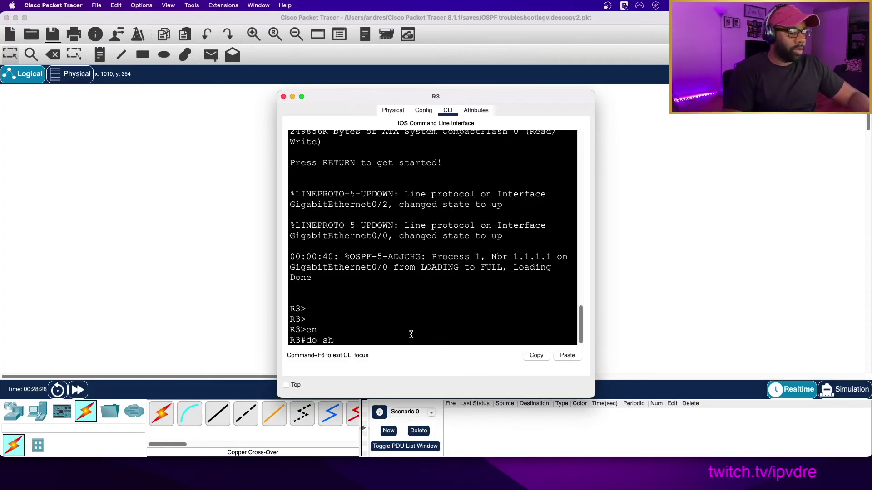
{"action": "key", "text": "BackSpace"}
{"action": "key", "text": "BackSpace"}
{"action": "key", "text": "BackSpace"}
{"action": "key", "text": "BackSpace"}
{"action": "key", "text": "BackSpace"}
{"action": "type", "text": "sh"}
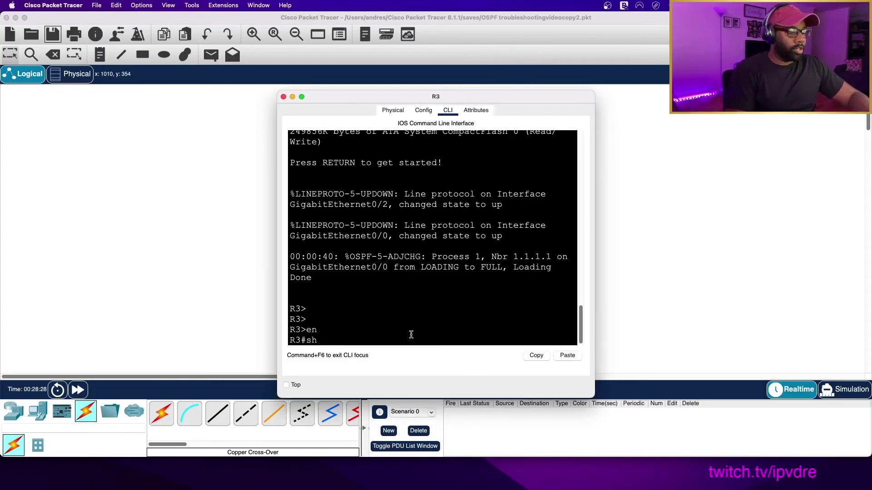
{"action": "type", "text": " ip int br"}
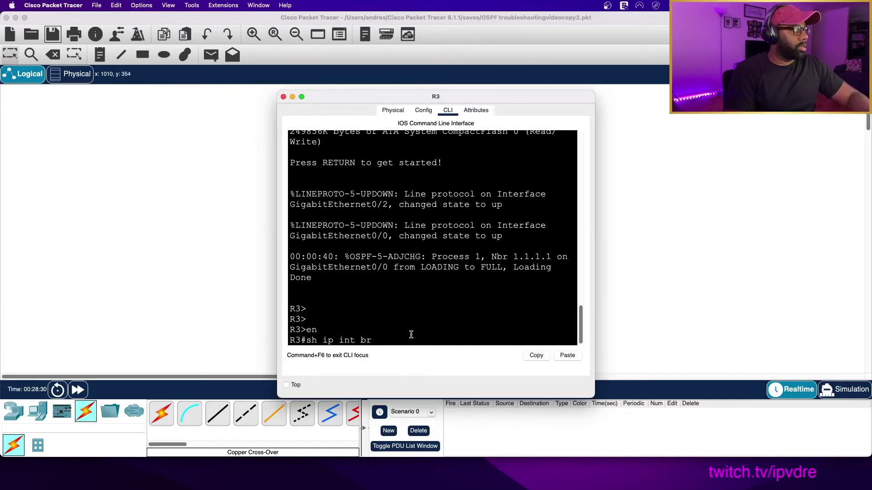
{"action": "key", "text": "Return"}
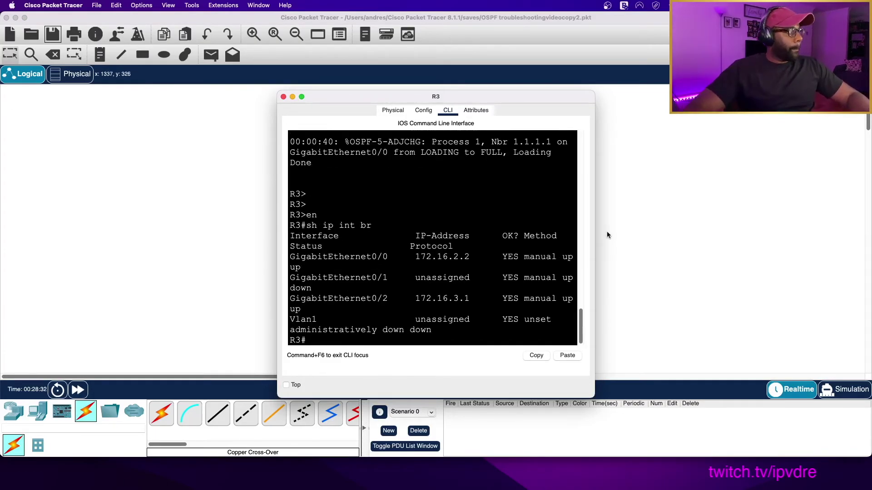
{"action": "left_click_drag", "start_coordinate": [598, 233], "coordinate": [817, 233]}
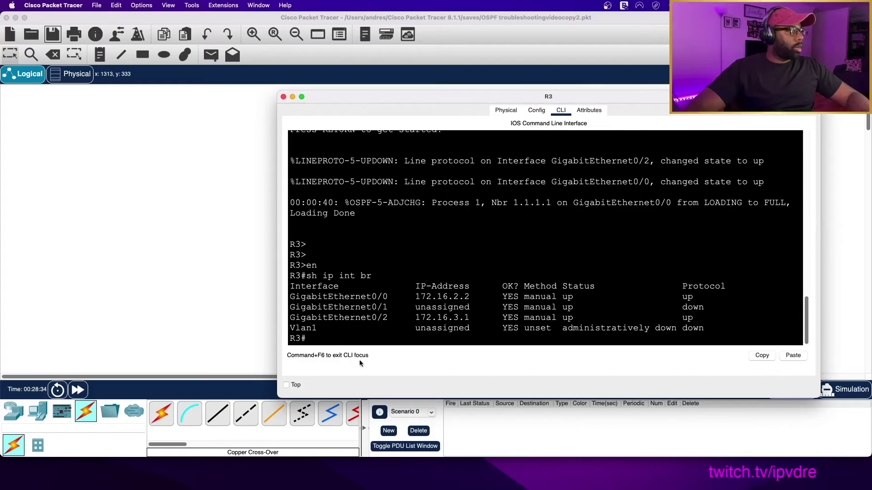
Return to R4, remove the address from the pending command and enter interface configuration with "int g0/2"
{"action": "left_click", "coordinate": [232, 292]}
{"action": "left_click", "coordinate": [325, 247]}
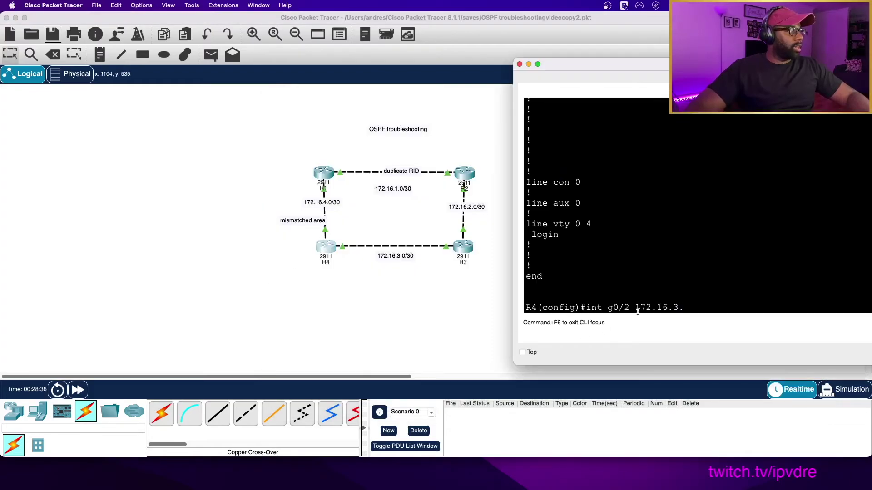
{"action": "type", "text": "2"}
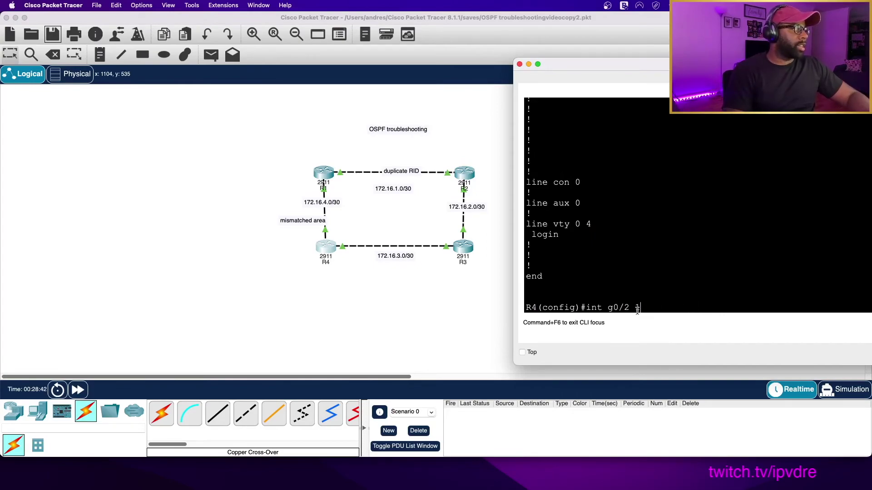
{"action": "key", "text": "Return"}
Assign 172.16.3.2 255.255.255.252 to R4's GigabitEthernet0/2, enable the interface with "no shut", and highlight the address command
{"action": "type", "text": "ig-if)#i"}
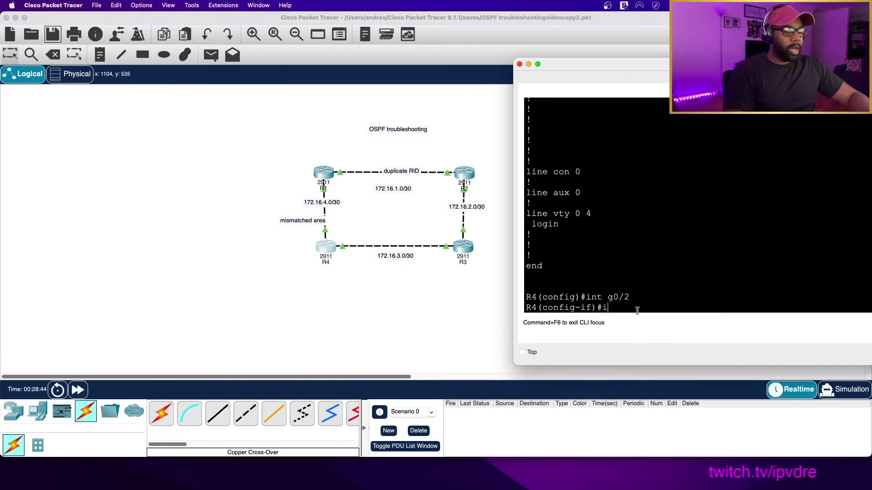
{"action": "type", "text": "p add 172.16"}
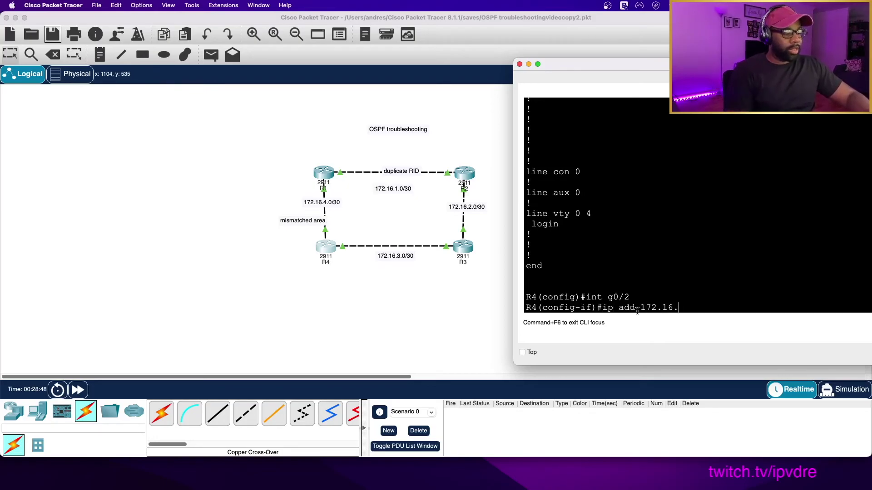
{"action": "type", "text": ".3.2 255.255.255.25"}
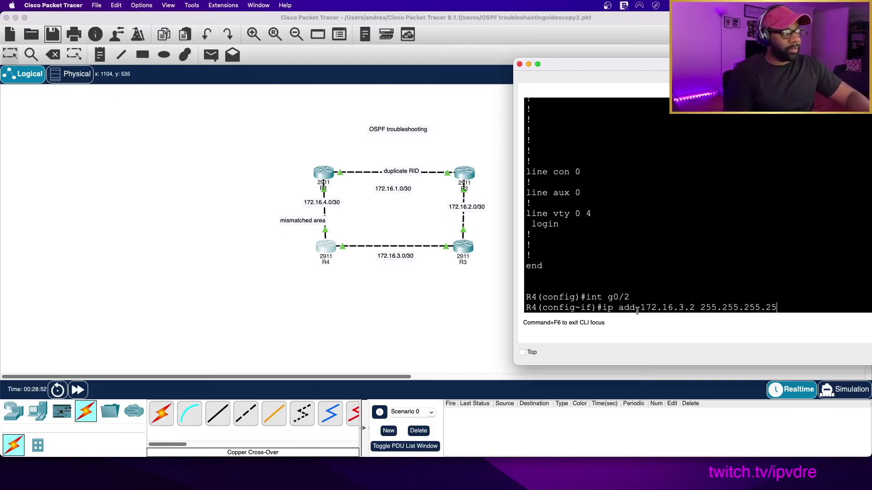
{"action": "type", "text": "2"}
{"action": "key", "text": "Return"}
{"action": "type", "text": "no shut"}
{"action": "key", "text": "Return"}
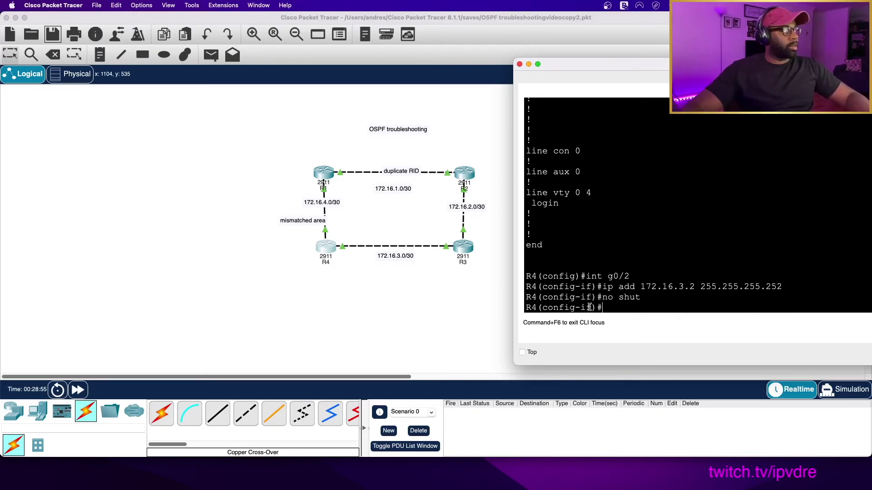
{"action": "key", "text": "Return"}
{"action": "key", "text": "Return"}
{"action": "key", "text": "Return"}
{"action": "key", "text": "Return"}
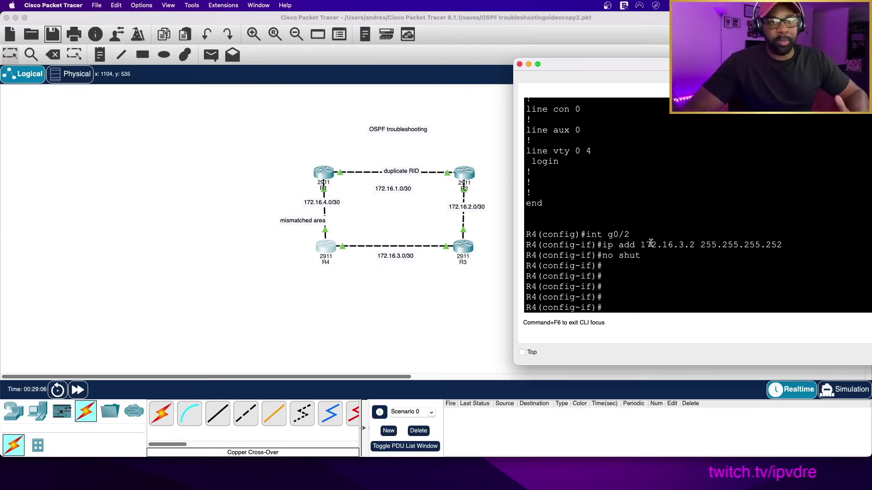
{"action": "left_click_drag", "start_coordinate": [607, 242], "coordinate": [782, 247]}
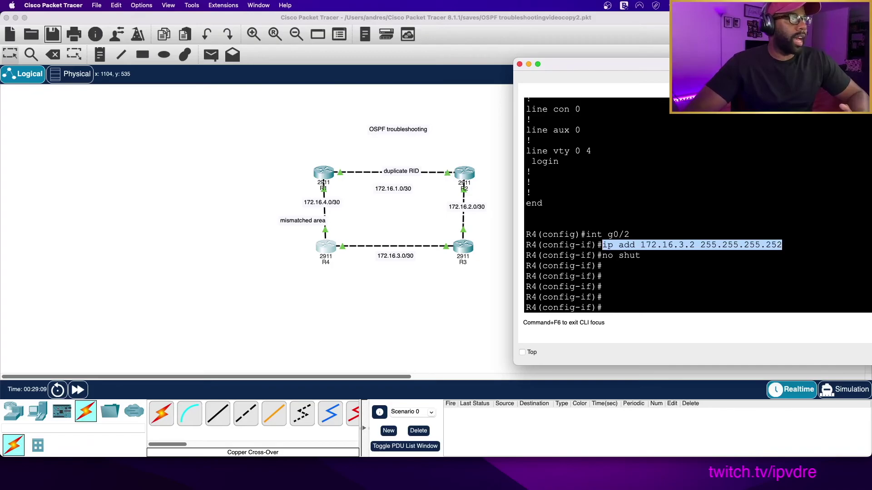
Leave interface configuration on R4 and enter OSPF process 1 with "router ospf 1"
{"action": "left_click", "coordinate": [629, 305]}
{"action": "type", "text": "exity"}
{"action": "key", "text": "Return"}
{"action": "type", "text": "exit"}
{"action": "key", "text": "Return"}
{"action": "type", "text": "router ospf"}
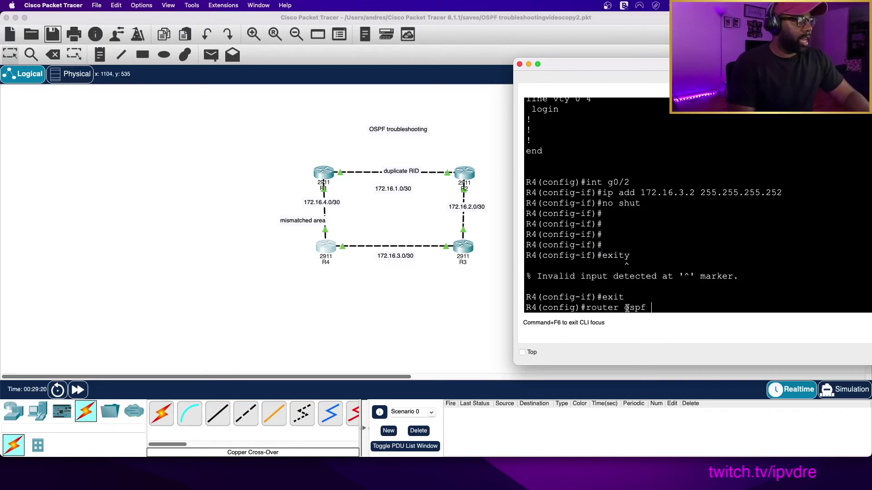
{"action": "type", "text": " 1"}
{"action": "key", "text": "Return"}
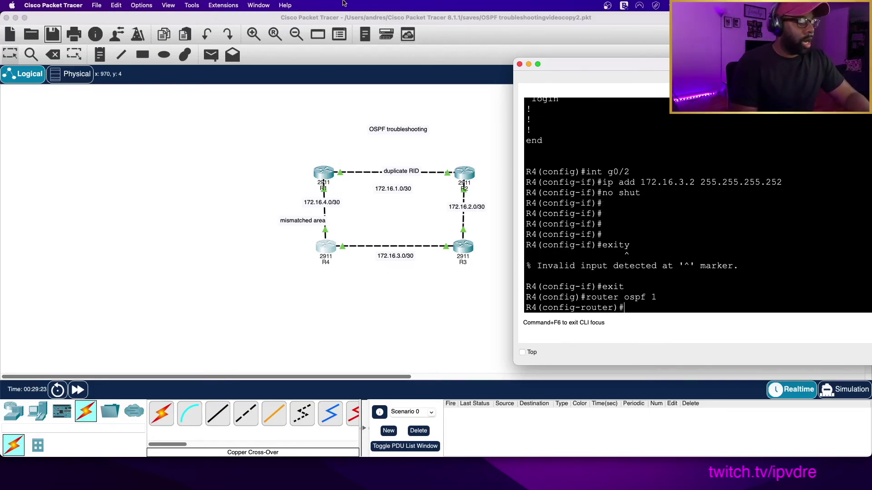
Advertise R4's link to R3 in OSPF with "network 172.16.3.0 0.0.0.255 area 0" and highlight the network and wildcard mask
{"action": "type", "text": "networpr"}
{"action": "key", "text": "BackSpace"}
{"action": "type", "text": "rk"}
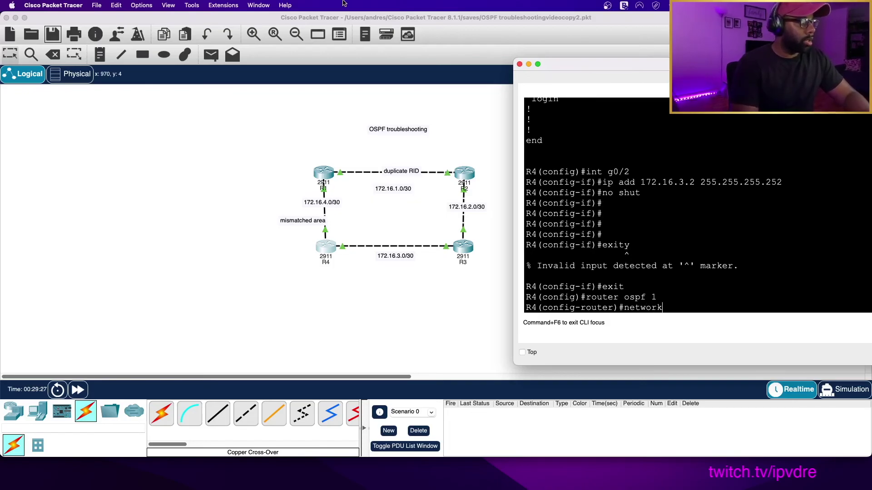
{"action": "type", "text": " 172.16"}
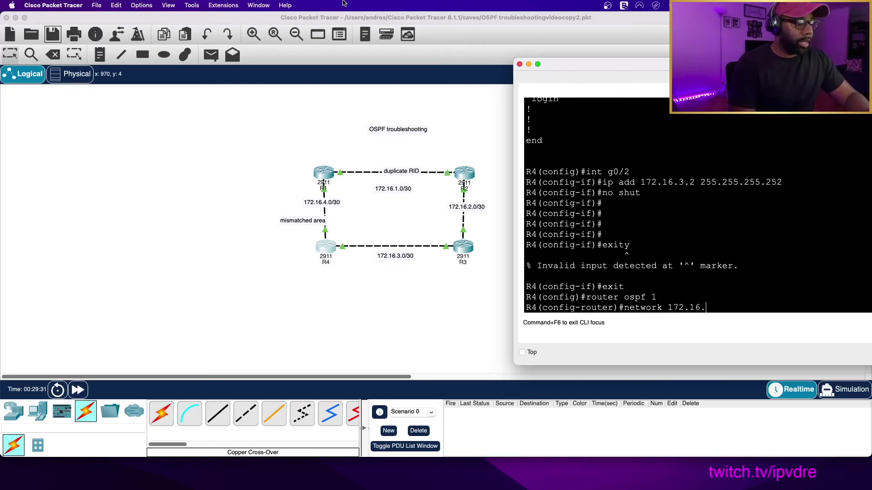
{"action": "type", "text": ".3.0"}
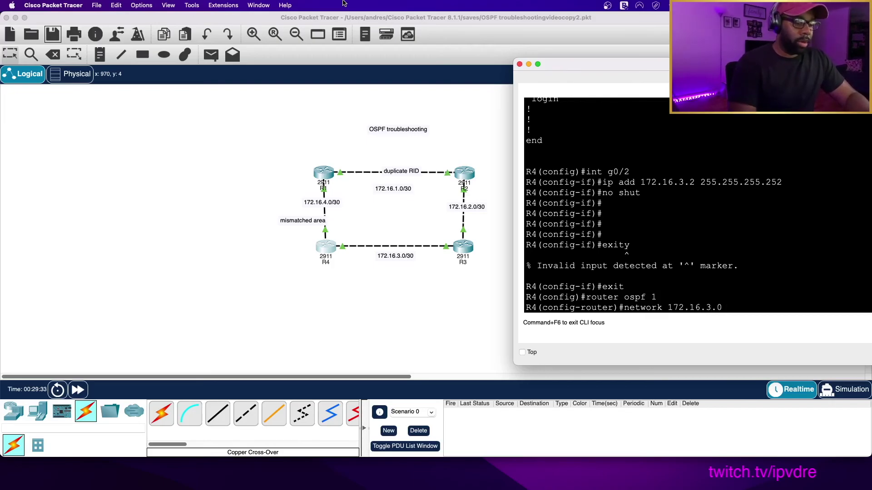
{"action": "type", "text": " 0.0.0.255"}
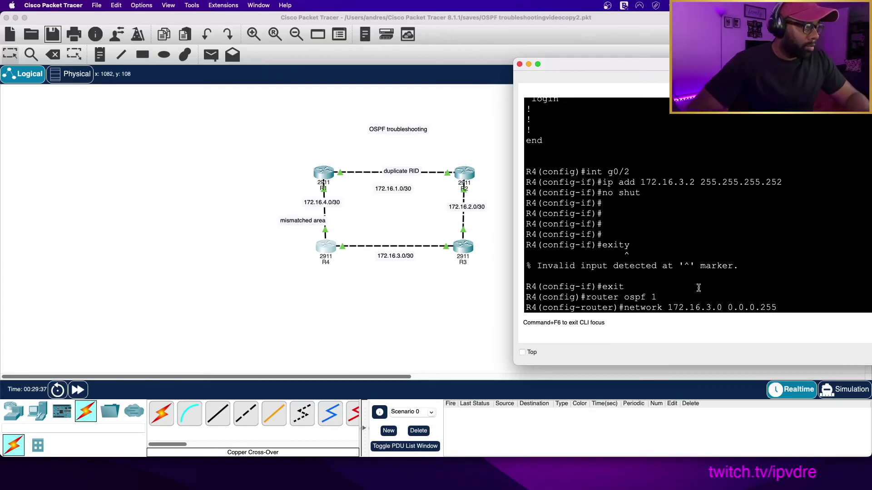
{"action": "left_click_drag", "start_coordinate": [728, 308], "coordinate": [757, 310]}
{"action": "left_click", "coordinate": [801, 304]}
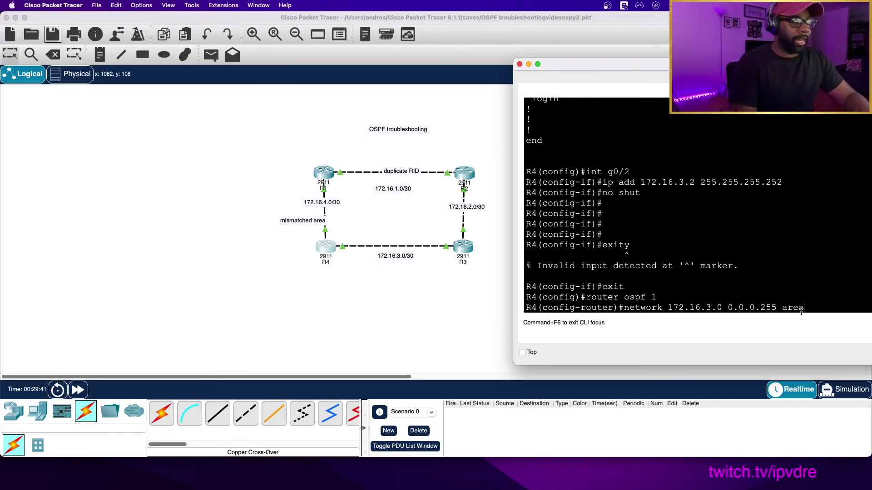
{"action": "key", "text": "Return"}
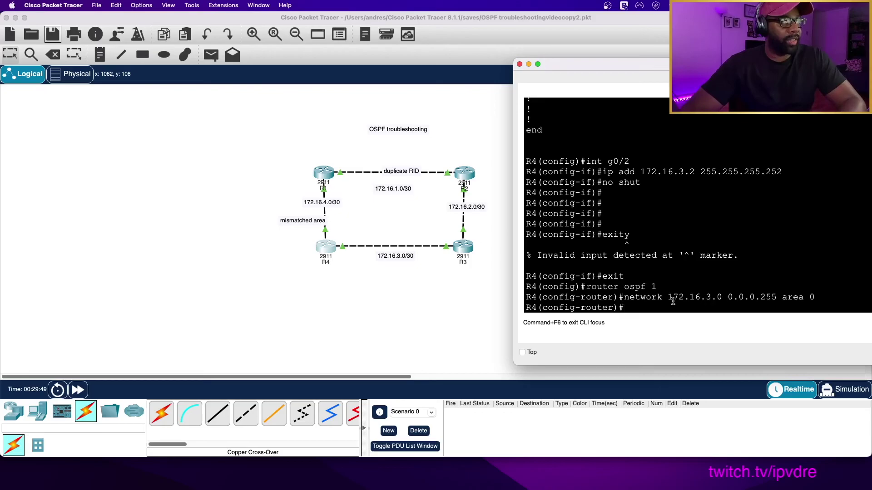
{"action": "left_click_drag", "start_coordinate": [669, 297], "coordinate": [777, 299]}
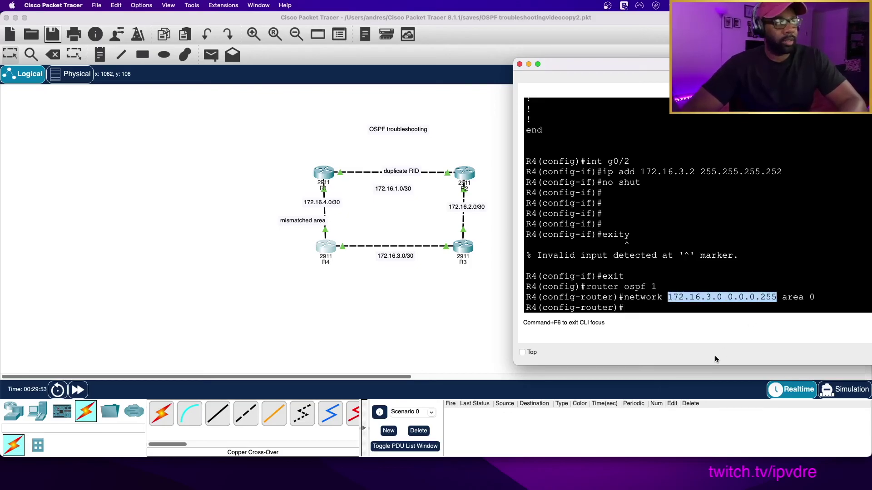
Highlight the network address and then the wildcard mask in R4's 172.16.3.0 OSPF network statement to review them
{"action": "left_click", "coordinate": [707, 303]}
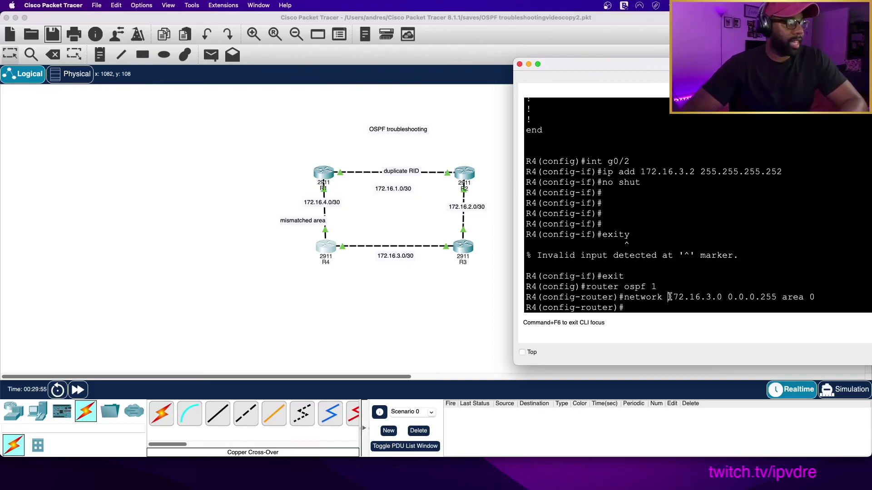
{"action": "left_click_drag", "start_coordinate": [670, 265], "coordinate": [711, 266]}
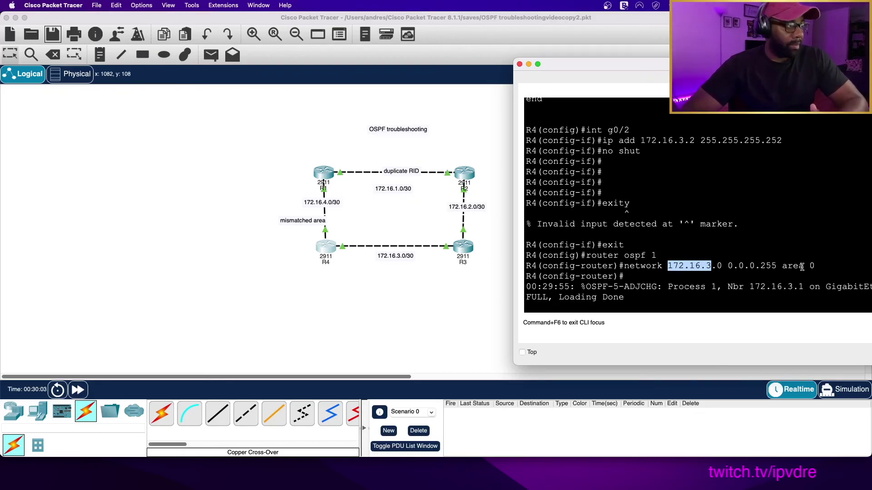
{"action": "left_click_drag", "start_coordinate": [728, 267], "coordinate": [772, 267]}
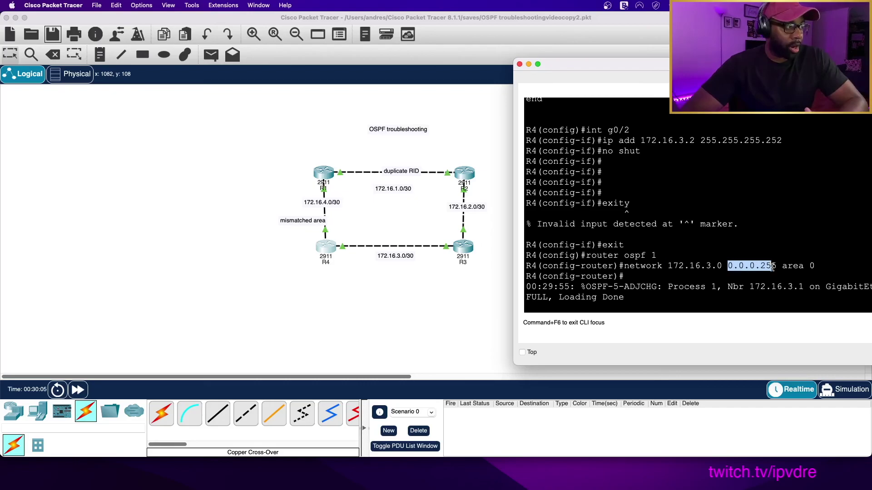
{"action": "left_click", "coordinate": [736, 270]}
{"action": "left_click_drag", "start_coordinate": [683, 265], "coordinate": [667, 265]}
{"action": "left_click", "coordinate": [744, 268]}
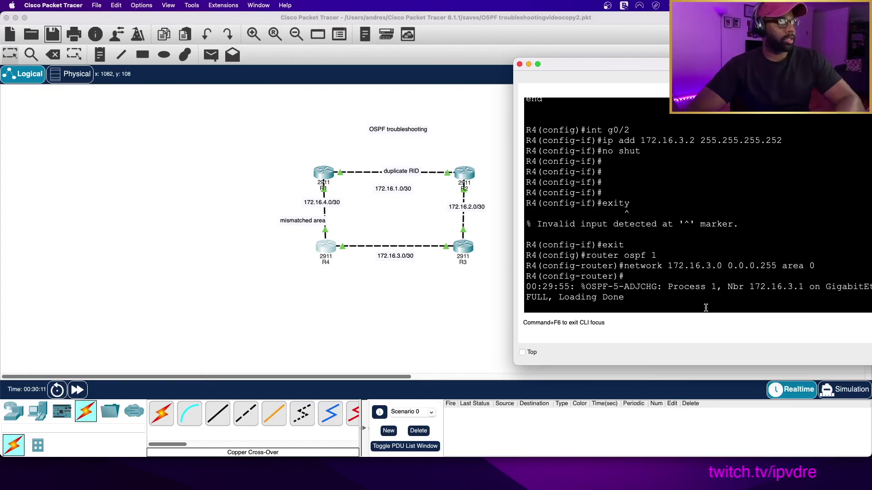
Bring R4's full command line into view to read the OSPF adjacency message, and return to the topology
{"action": "left_click_drag", "start_coordinate": [708, 66], "coordinate": [523, 66]}
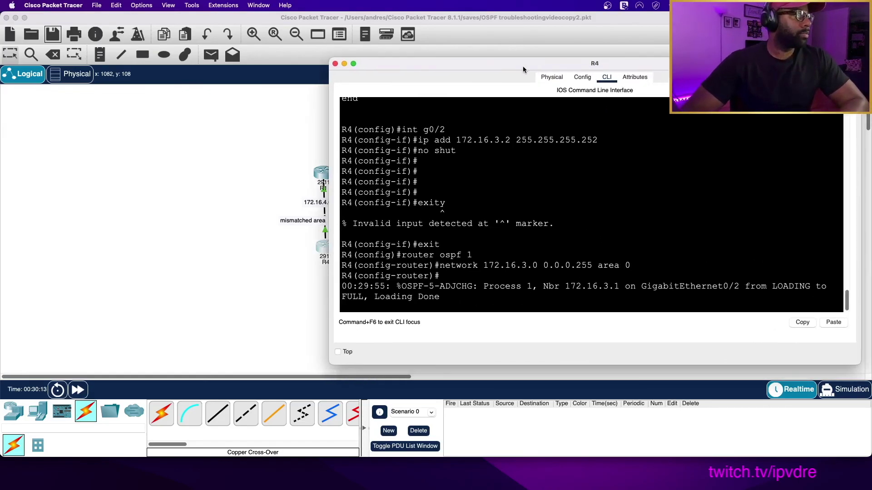
{"action": "left_click_drag", "start_coordinate": [489, 265], "coordinate": [523, 266]}
{"action": "left_click", "coordinate": [523, 265]}
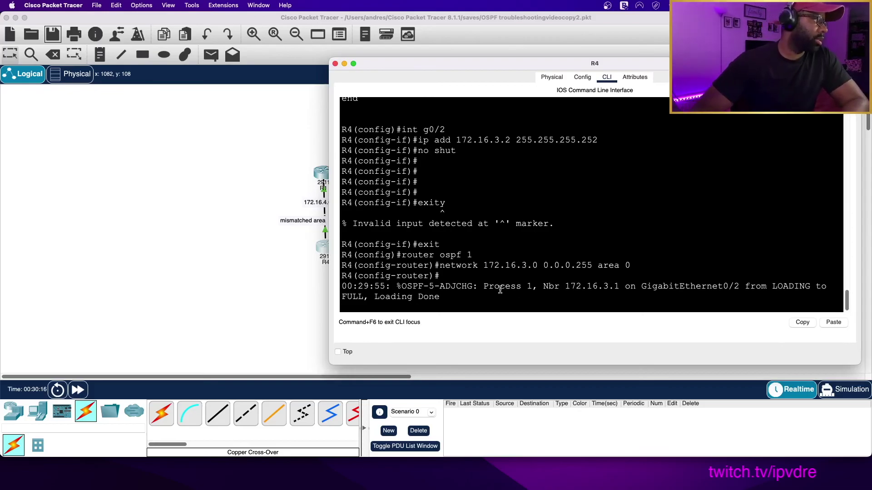
{"action": "key", "text": "Return"}
{"action": "key", "text": "Return"}
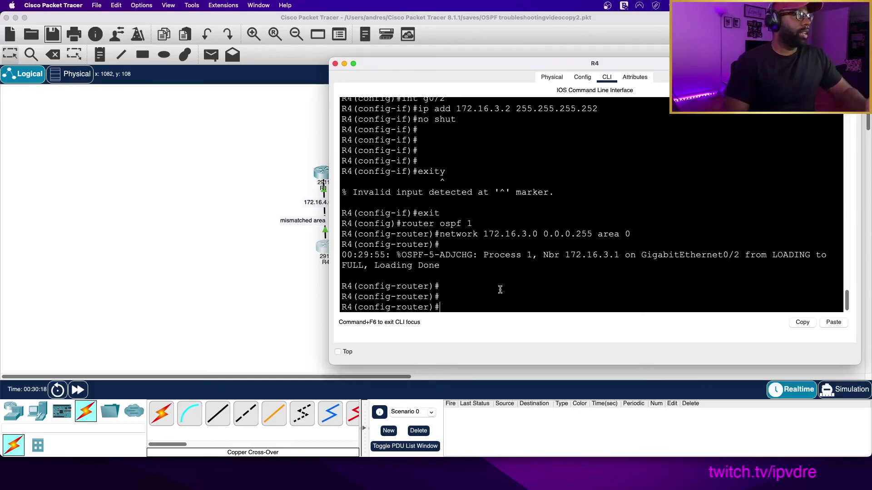
{"action": "left_click", "coordinate": [352, 313]}
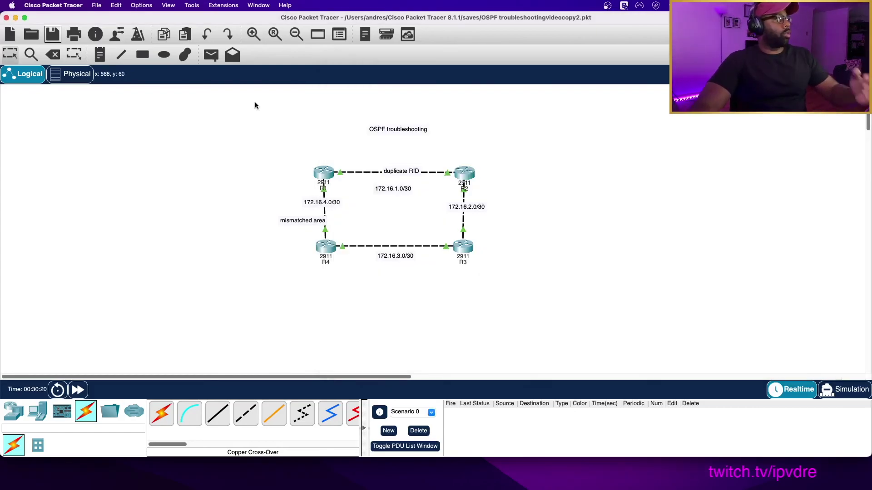
Add a note reading "not in same subnet" below the 172.16.3.0/30 label between R4 and R3
{"action": "left_click", "coordinate": [100, 55]}
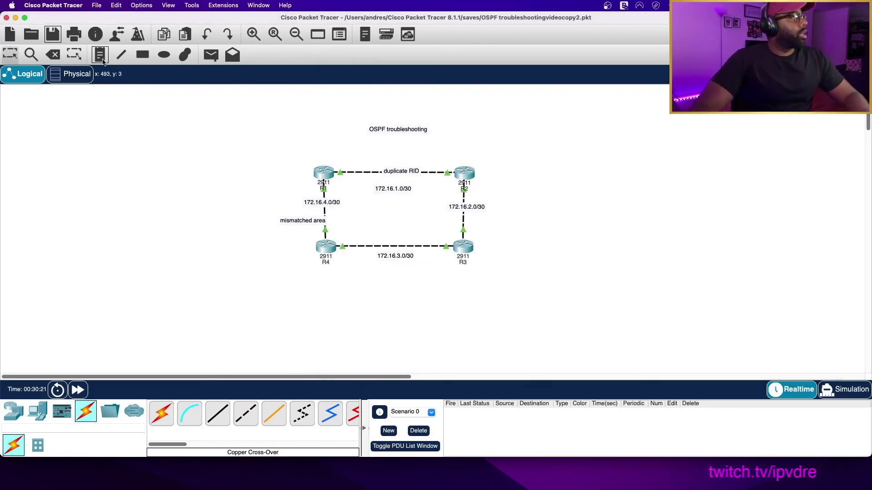
{"action": "left_click", "coordinate": [383, 268]}
{"action": "type", "text": "not in sub"}
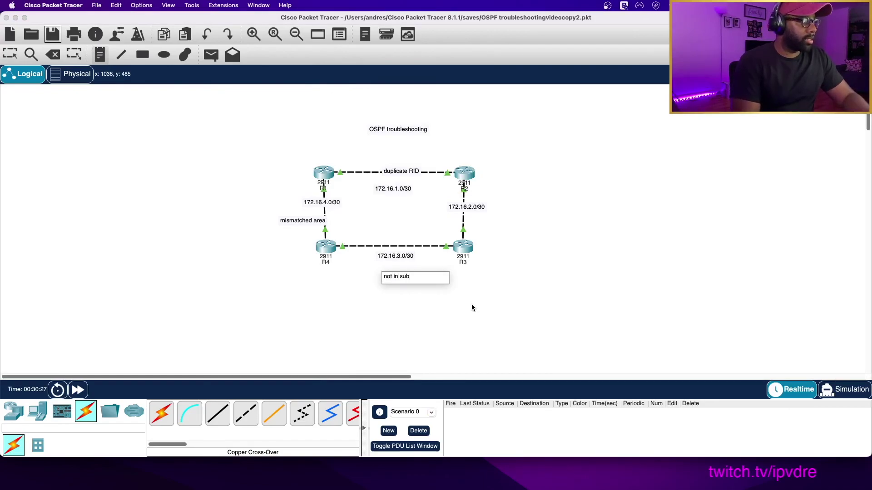
{"action": "key", "text": "BackSpace"}
{"action": "type", "text": "ame submet"}
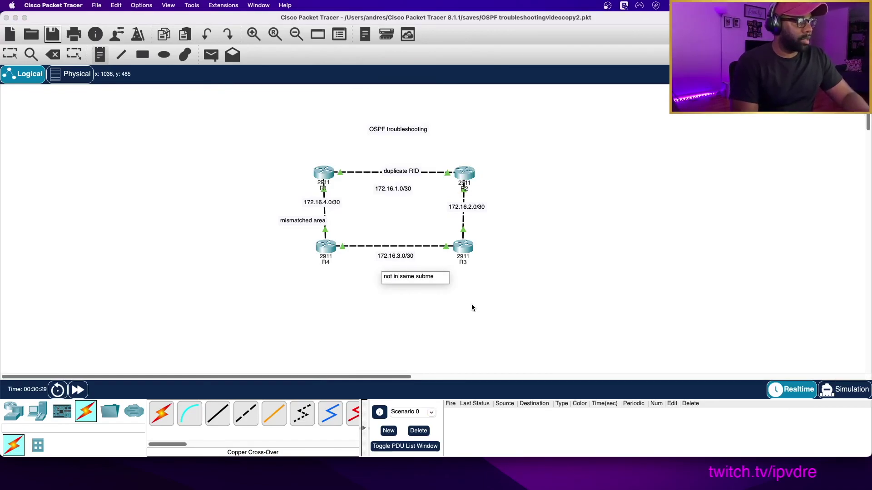
{"action": "key", "text": "BackSpace"}
{"action": "key", "text": "BackSpace"}
{"action": "key", "text": "BackSpace"}
{"action": "type", "text": "net"}
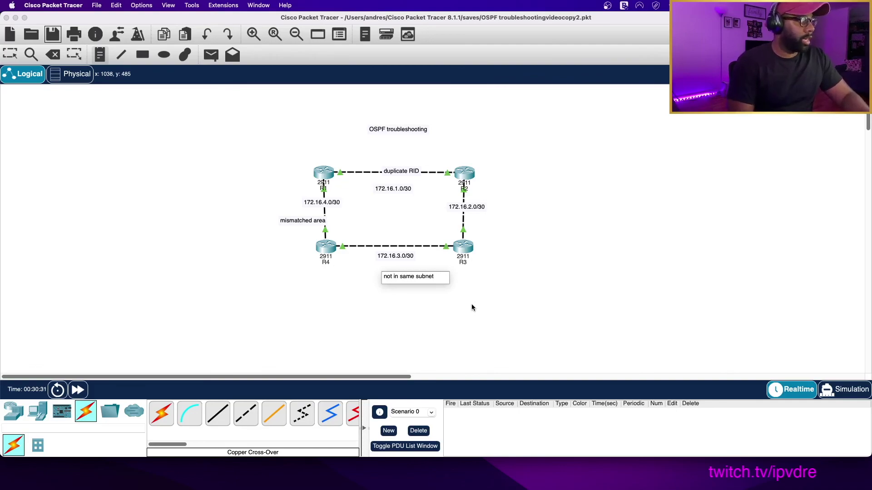
{"action": "key", "text": "Return"}
{"action": "key", "text": "BackSpace"}
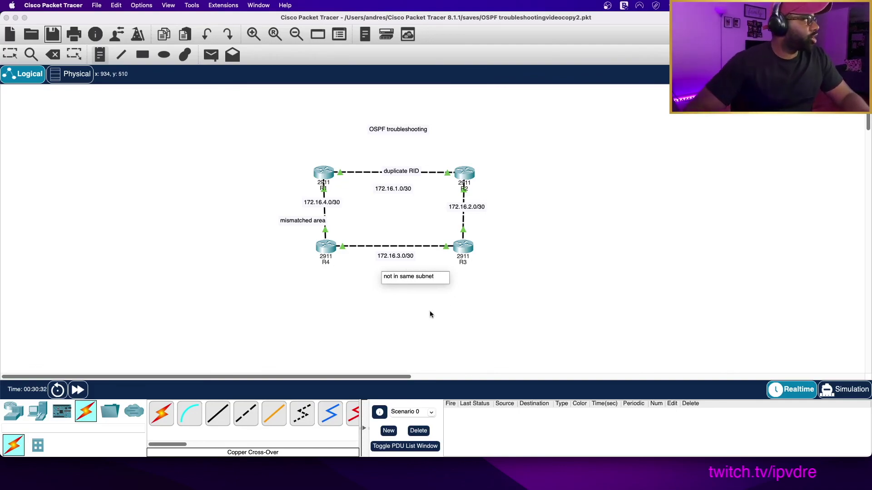
Move the "not in same subnet" note onto the R4–R3 link and save the topology file
{"action": "left_click", "coordinate": [19, 55]}
{"action": "left_click_drag", "start_coordinate": [393, 275], "coordinate": [386, 247]}
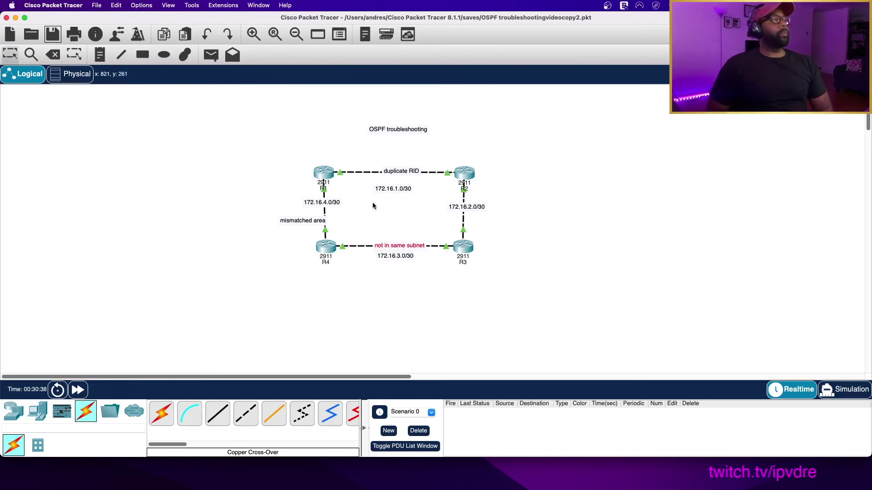
{"action": "left_click", "coordinate": [97, 5]}
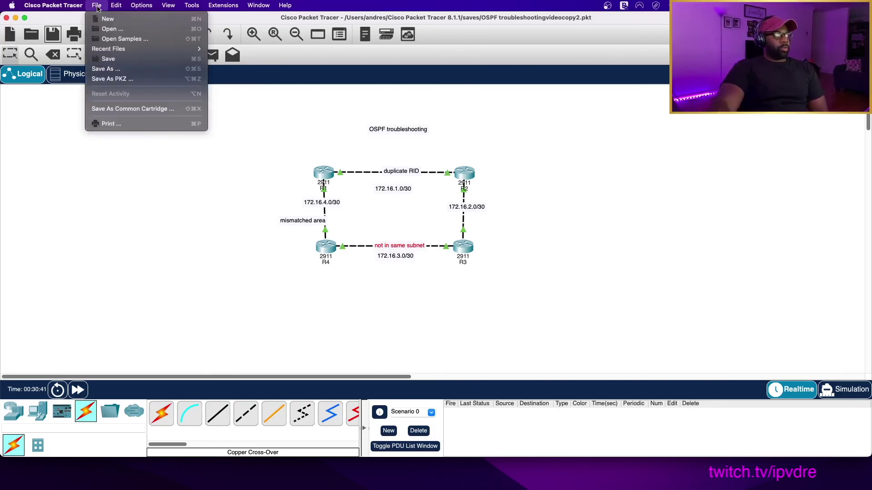
{"action": "left_click", "coordinate": [111, 60]}
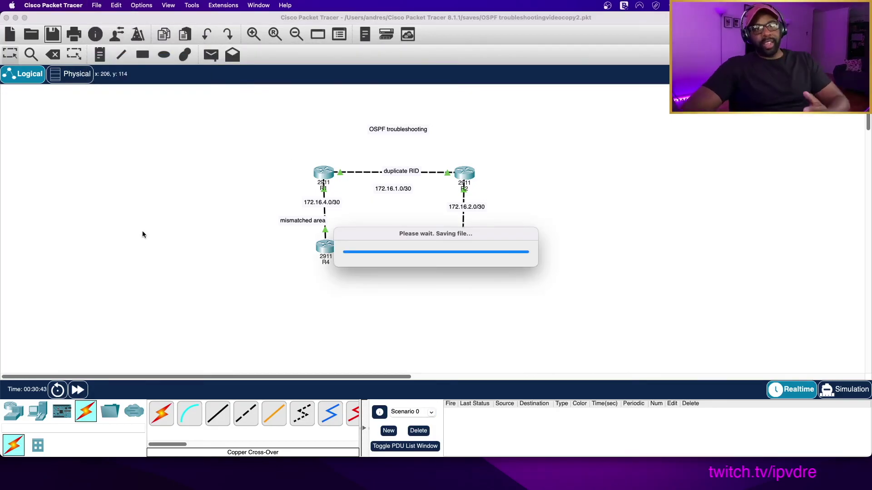